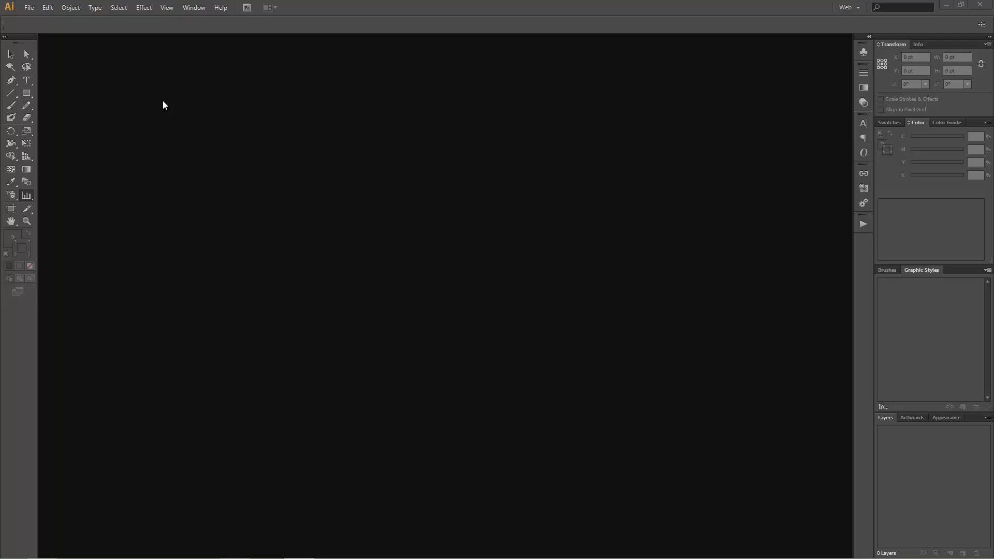
Create a new 600 × 600 px document with pixel units
click(313, 276)
key(ctrl+n)
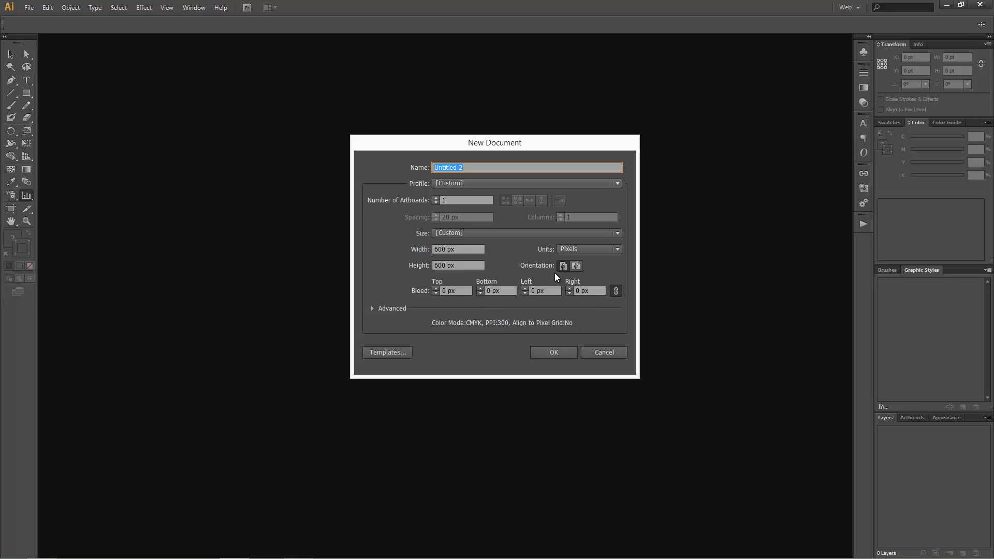
click(575, 251)
click(571, 319)
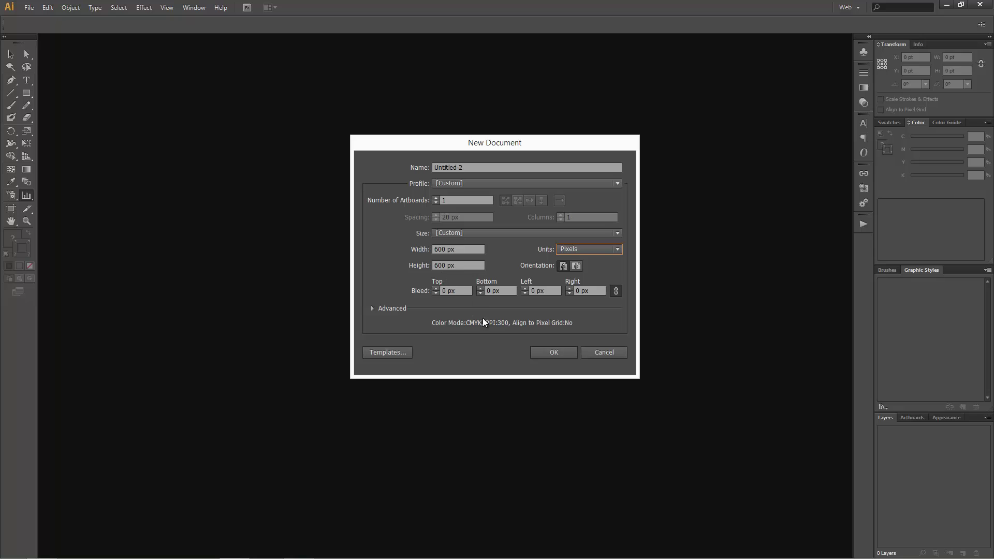
click(548, 351)
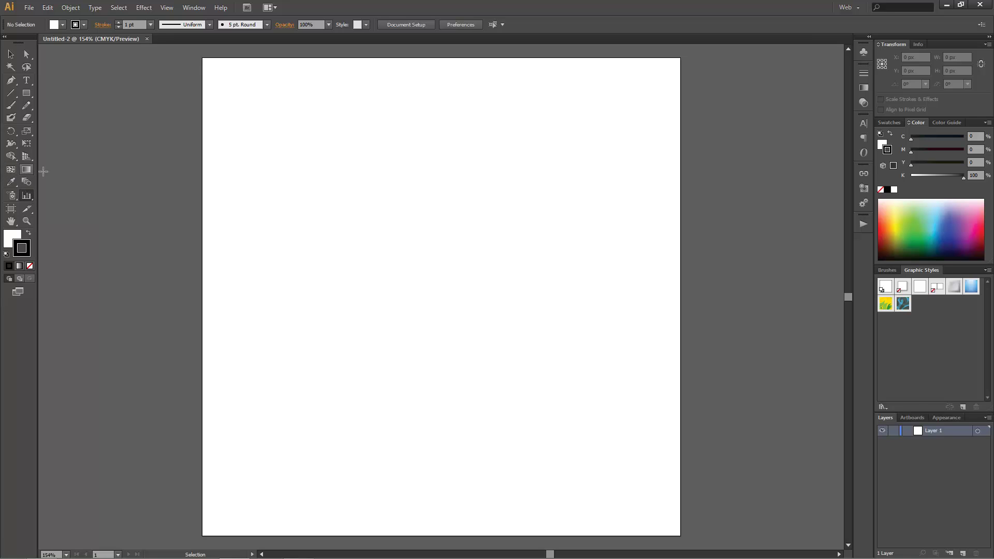
Draw a column graph spanning most of the artboard
click(29, 199)
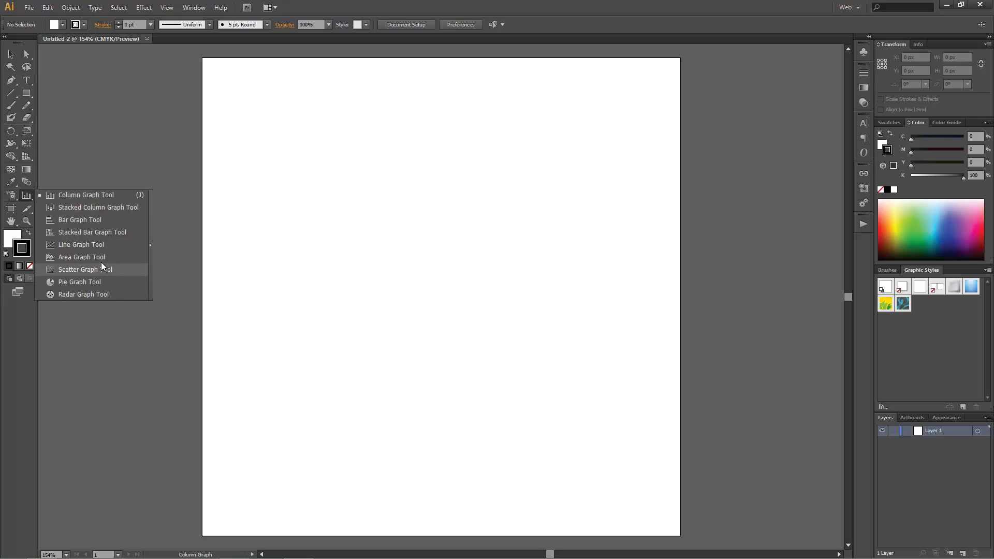
click(57, 196)
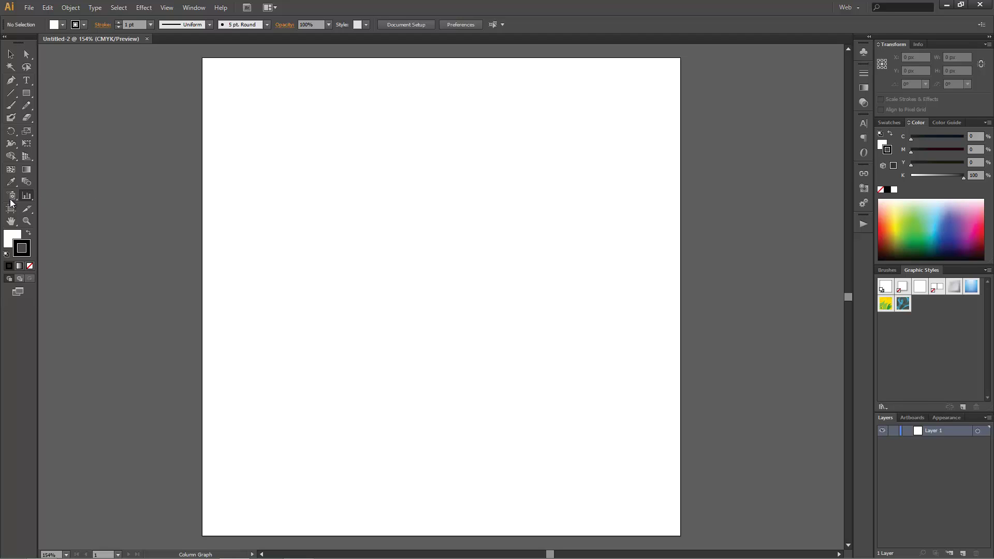
mouse_move(257, 114)
mouse_down()
mouse_move(650, 462)
mouse_move(648, 496)
mouse_up()
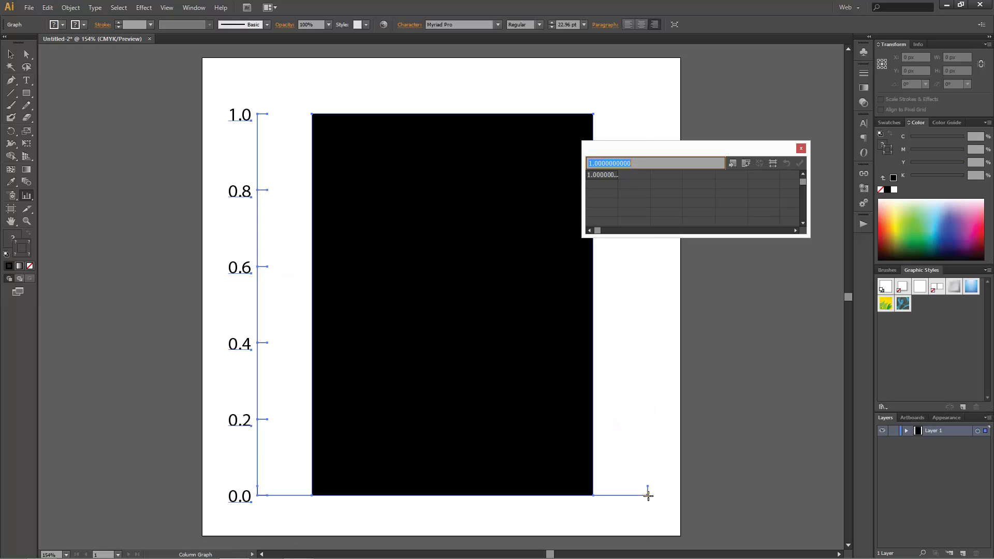
Set graph data cells to 2 decimals and reposition and enlarge the data window
drag(631, 151, 452, 156)
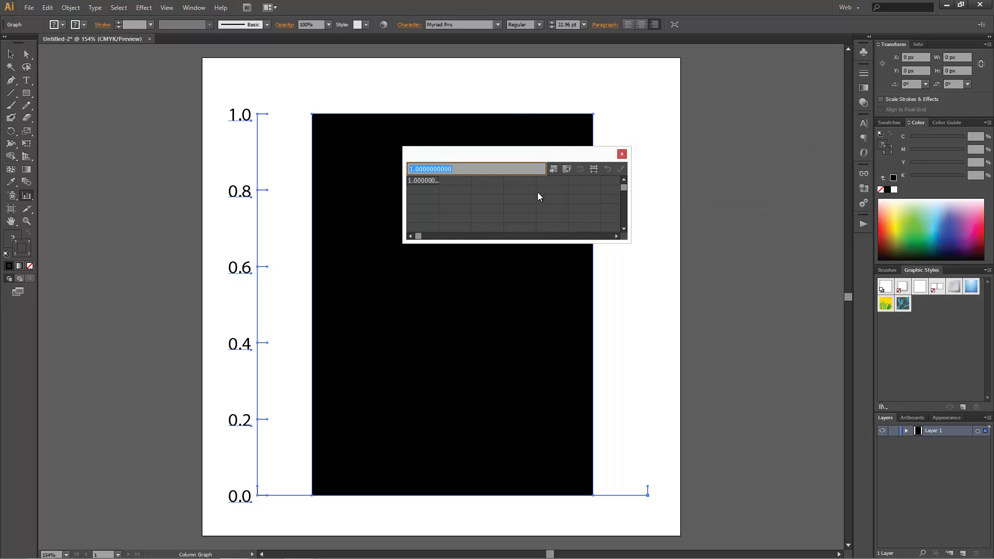
click(590, 169)
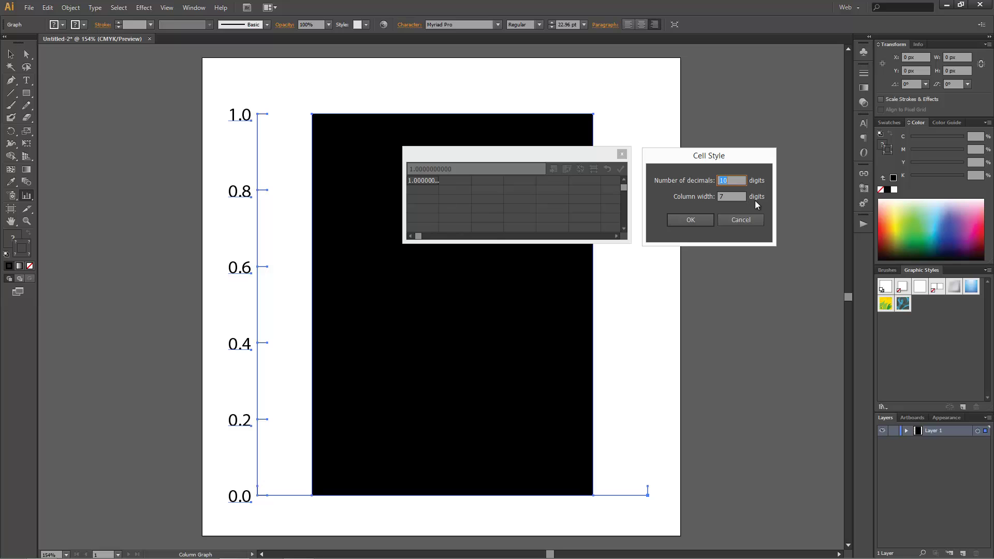
text(2)
click(690, 220)
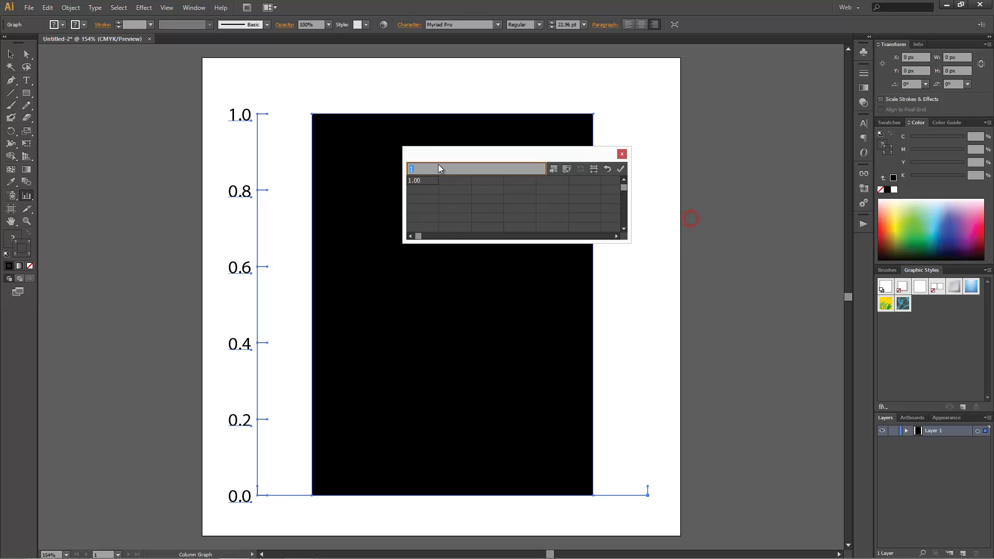
drag(443, 151, 417, 183)
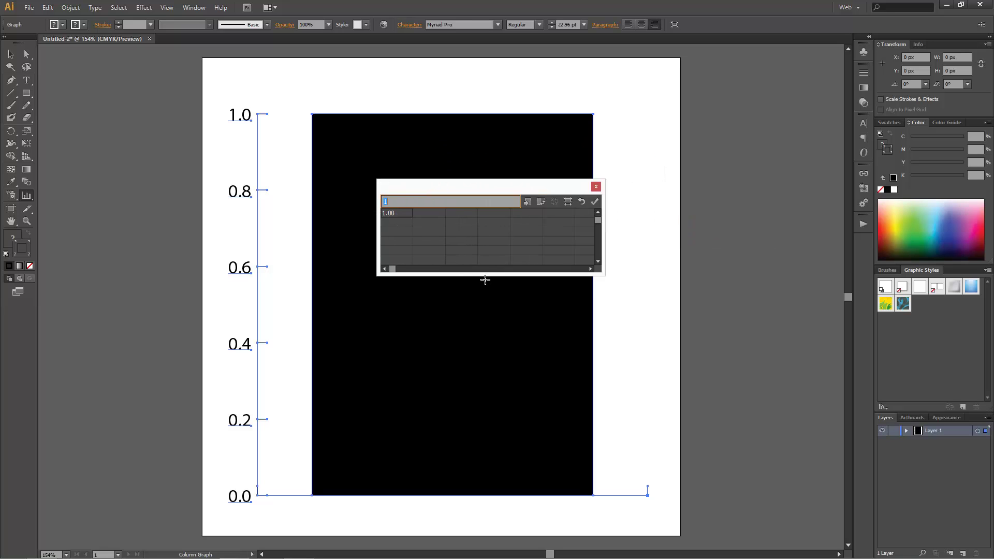
drag(488, 275, 486, 407)
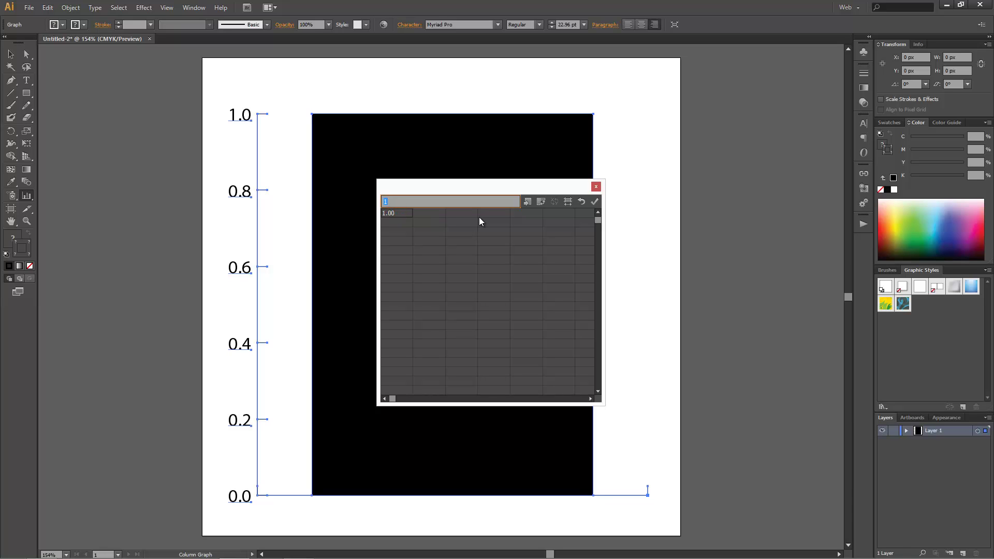
Enter row labels Importe, exporte, zentrallager and first-column values 22 and 34
text(")
text(m)
text(porte)
text(exporte)
text(ze)
text(ntrallager)
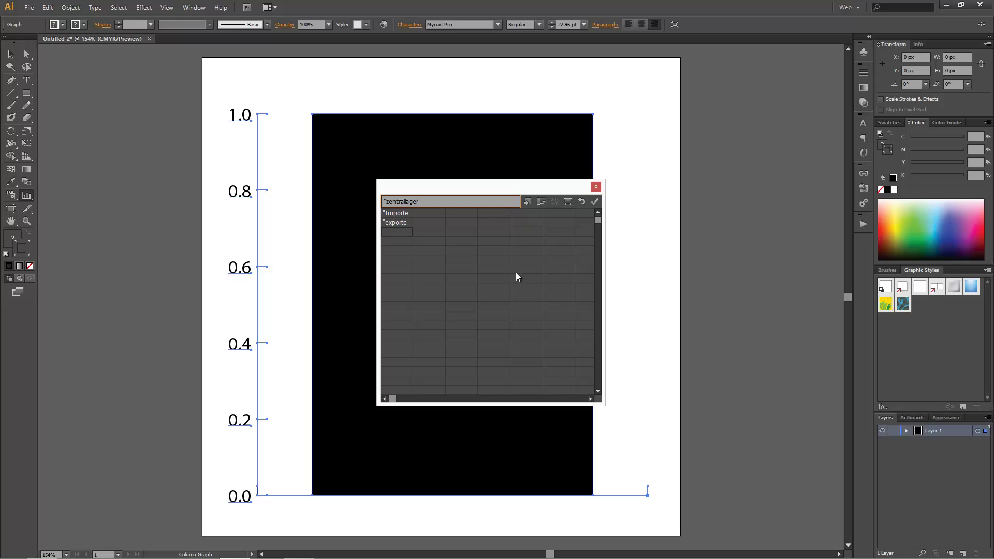
click(417, 288)
click(417, 212)
text(22)
click(432, 223)
text(3)
text(4)
click(456, 215)
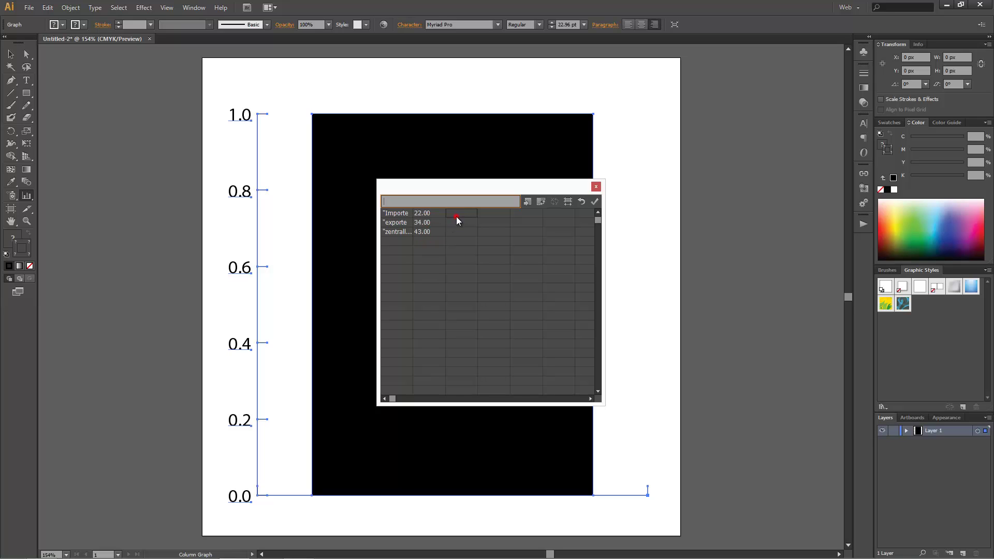
Enter the second column of values: 43, 3 and 56
text(43)
click(453, 222)
text(3)
click(455, 232)
text(56)
click(489, 219)
Enter the third column of values 54, 33 and 7, and commit the table
click(490, 216)
text(54)
click(489, 224)
text(3)
text(3)
click(489, 234)
text(7)
key(Return)
click(595, 202)
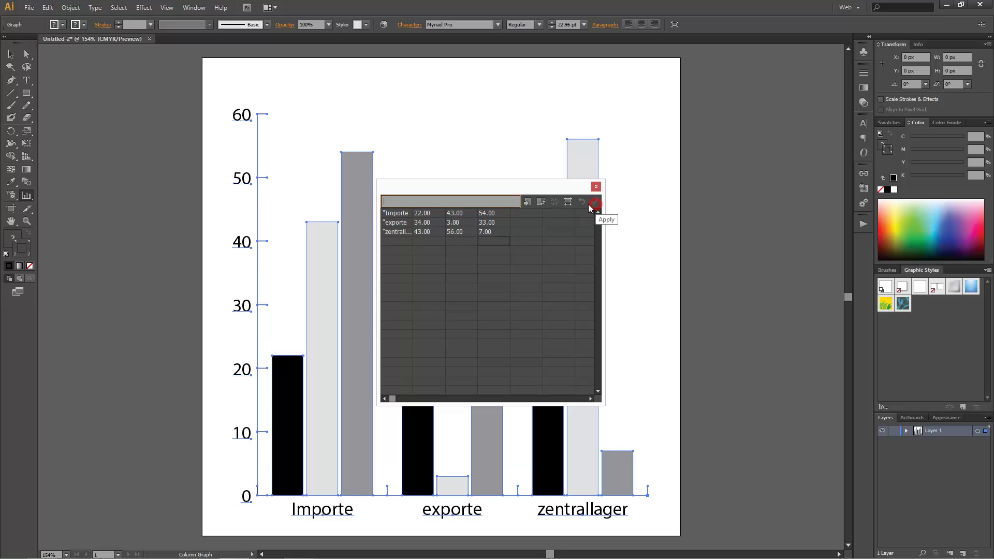
drag(535, 185, 824, 184)
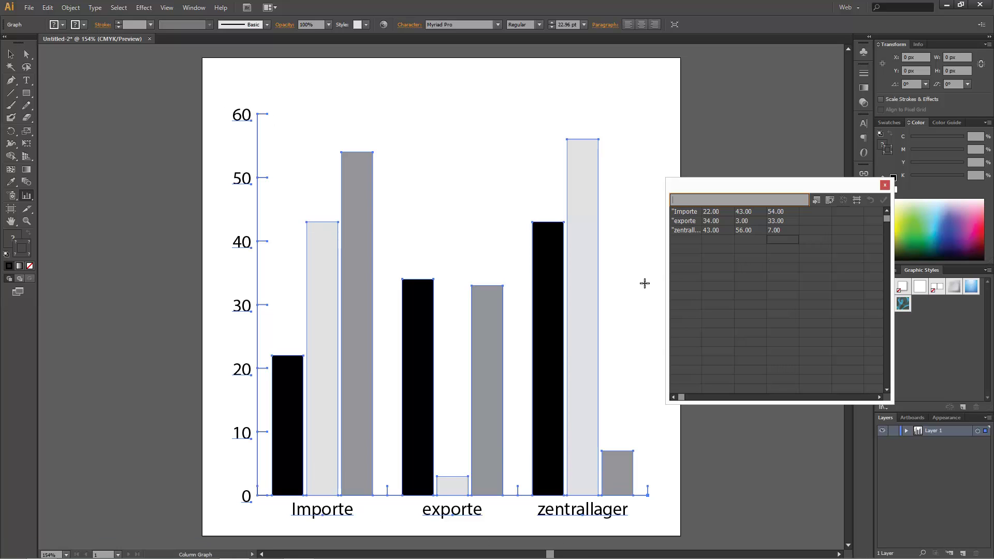
drag(714, 185, 624, 128)
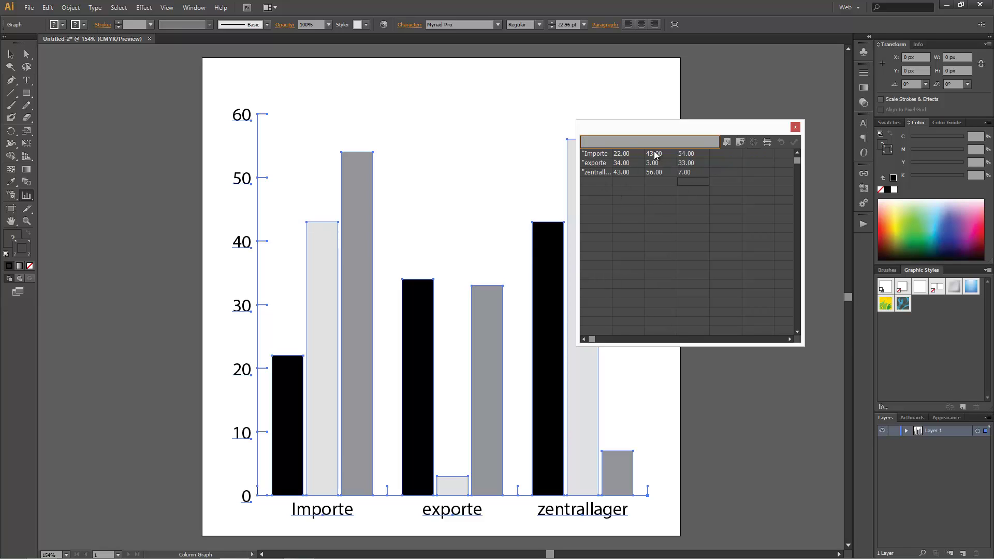
click(741, 142)
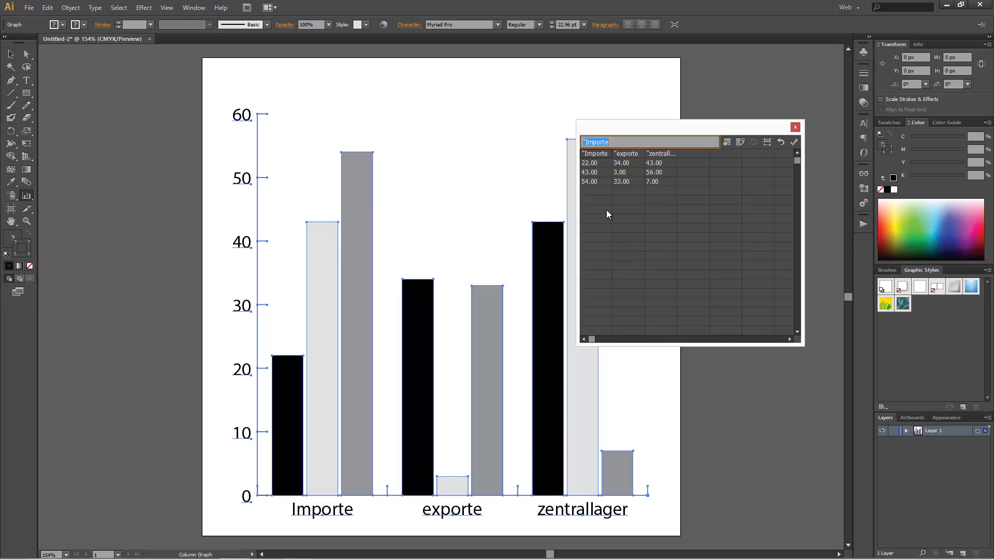
click(794, 142)
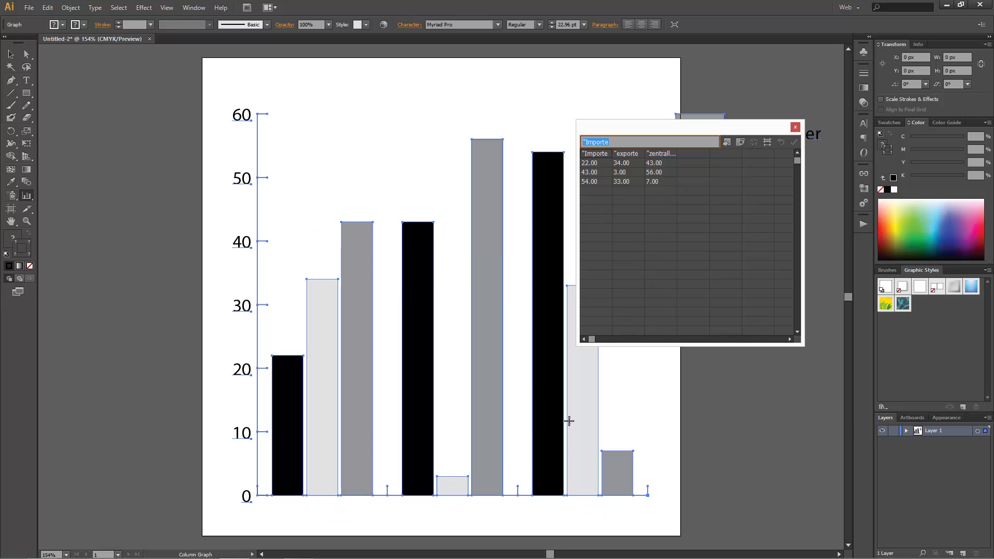
mouse_move(652, 127)
mouse_down()
mouse_move(755, 234)
mouse_move(899, 352)
mouse_up()
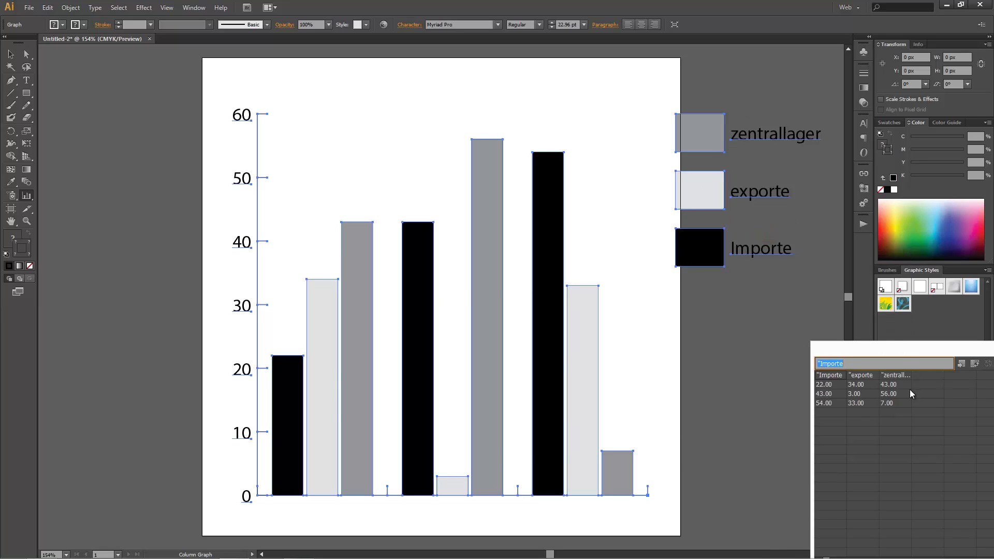
drag(897, 348, 573, 123)
click(649, 138)
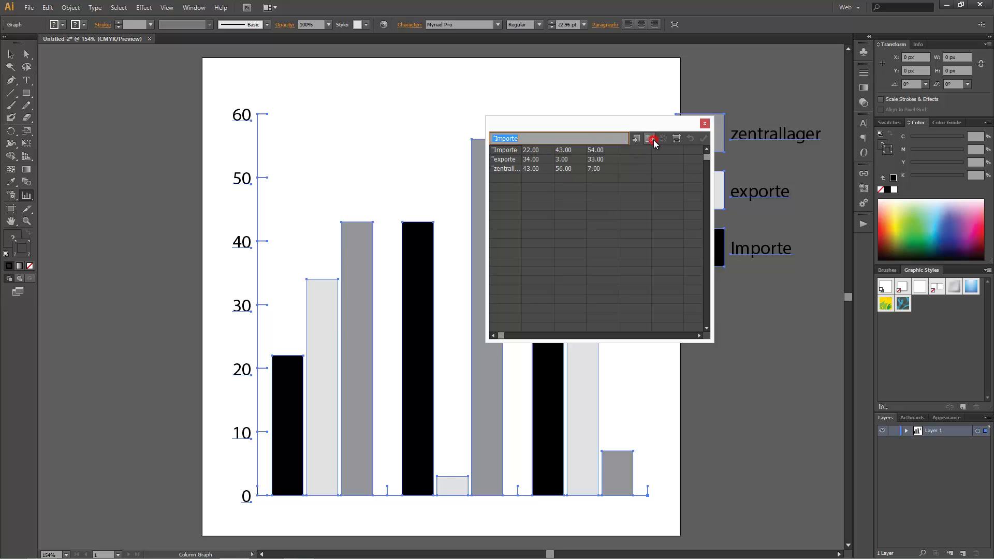
click(702, 138)
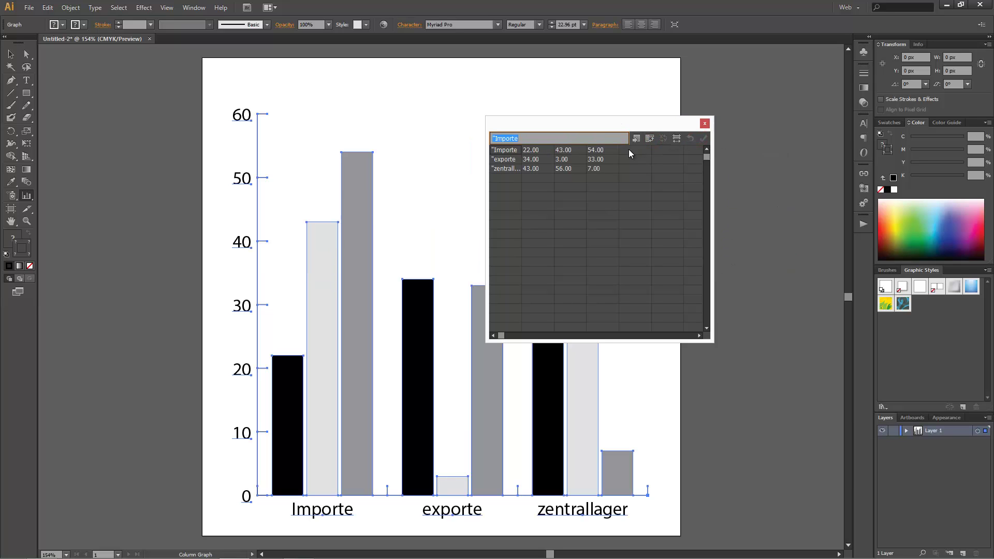
drag(638, 122, 749, 129)
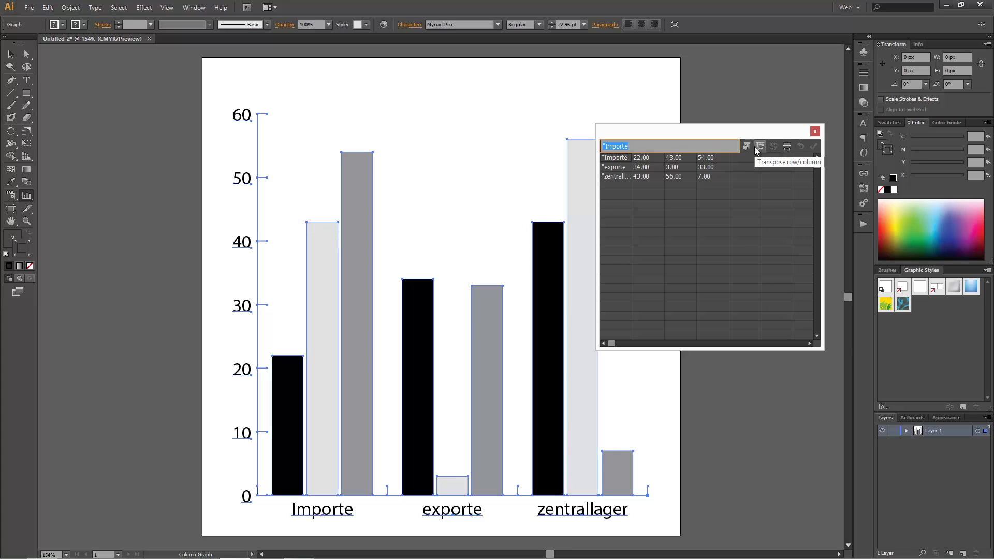
mouse_move(497, 549)
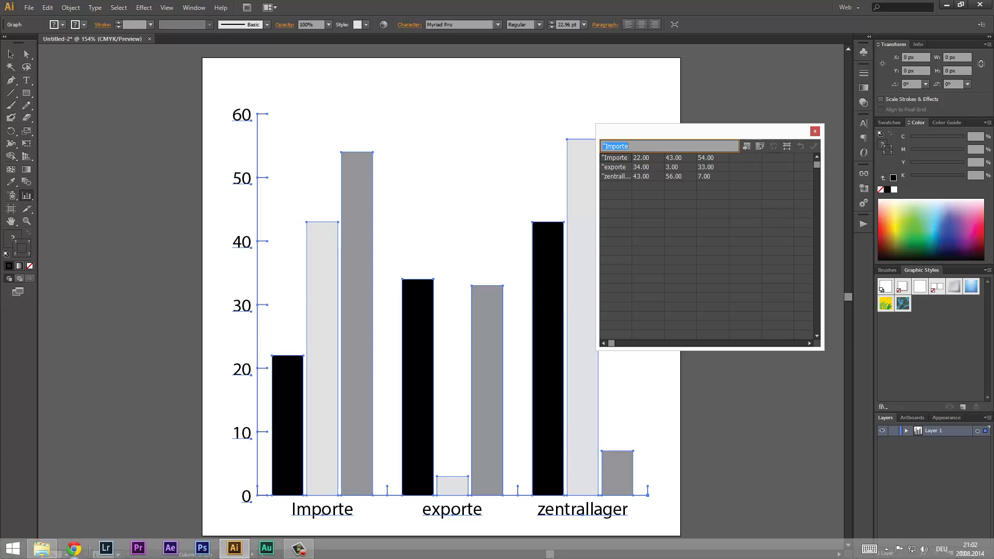
Launch Excel with a new blank workbook maximised
key(super)
key(super)
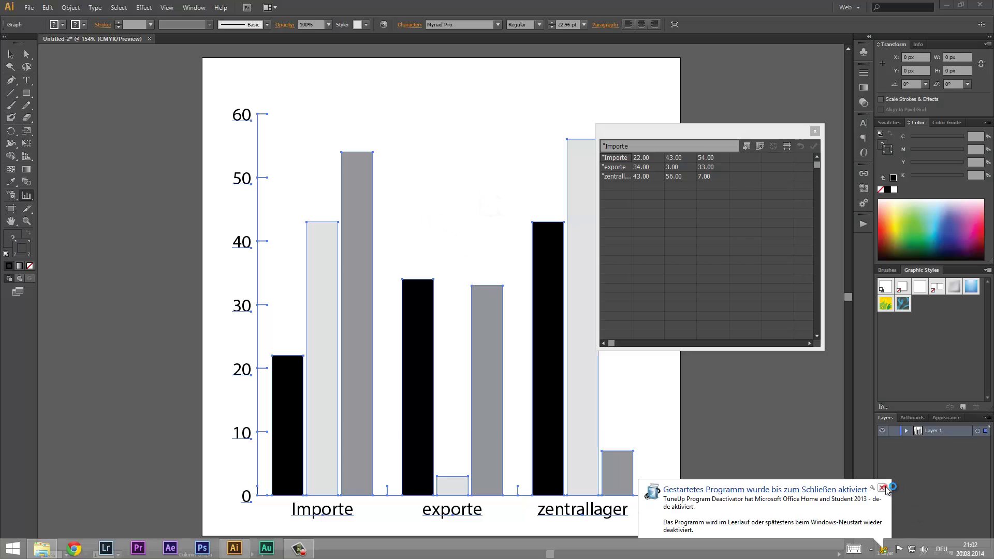
click(883, 488)
click(446, 196)
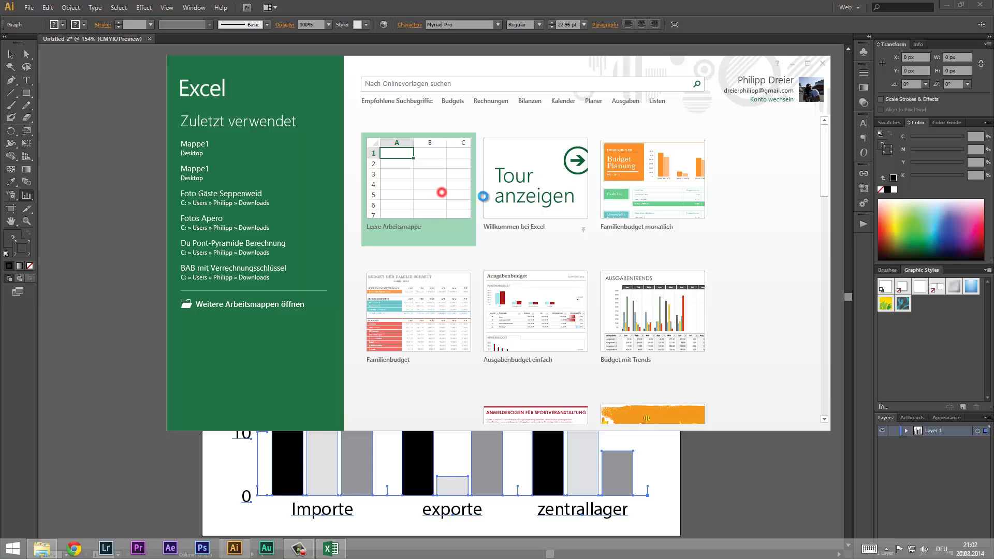
click(806, 63)
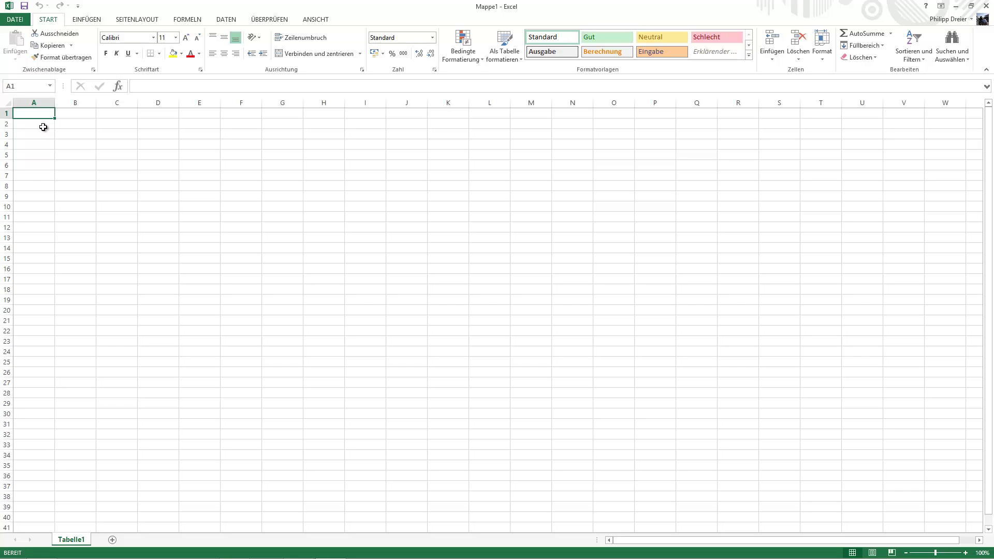
Enter the labels Bäume, Kühe and Schafe in cells A1:A3
text("B)
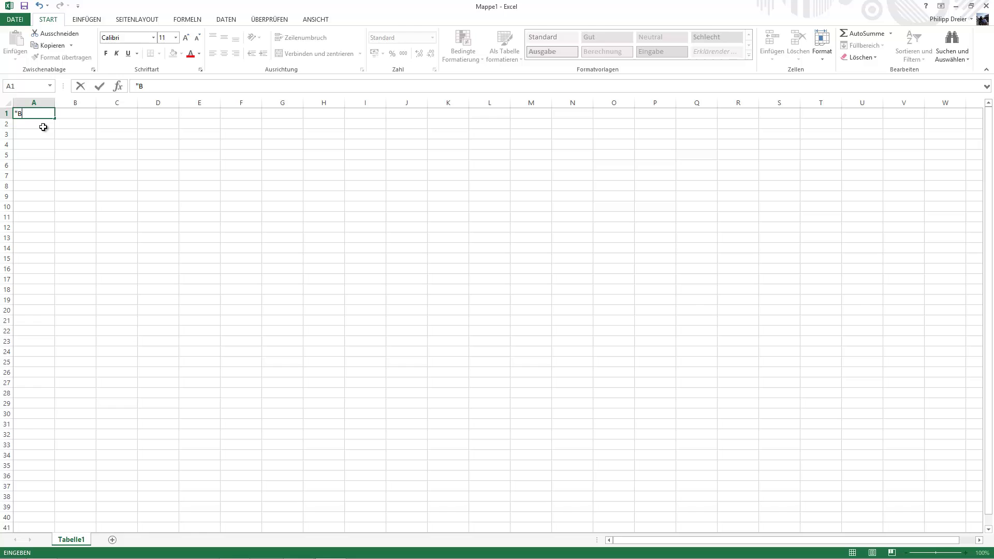
text(äume)
key(Return)
text(")
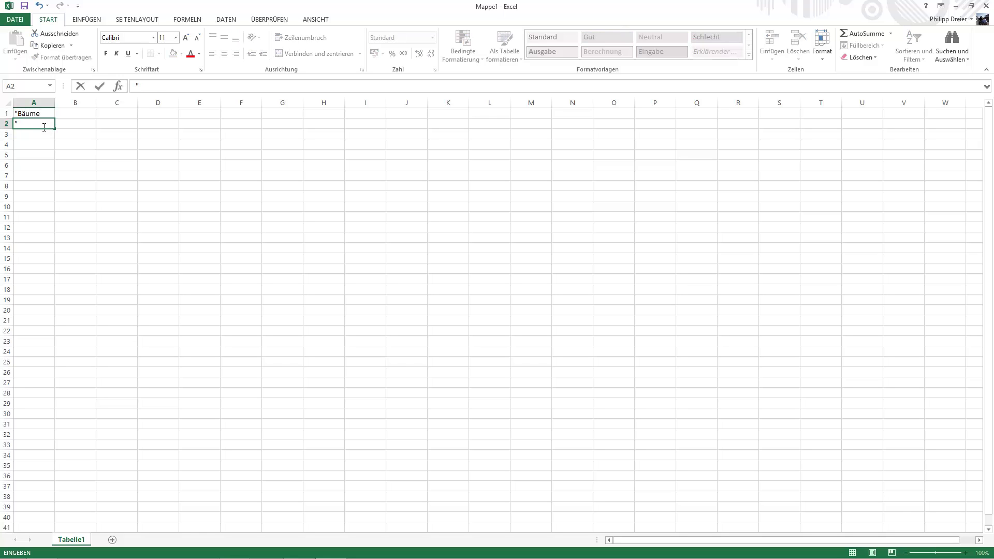
text(Kühe)
key(Return)
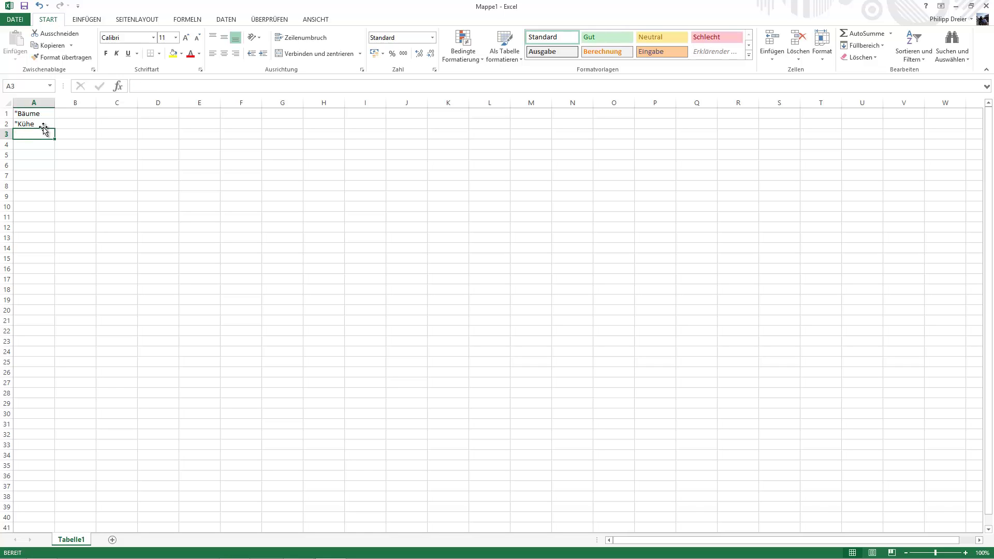
text("Sc)
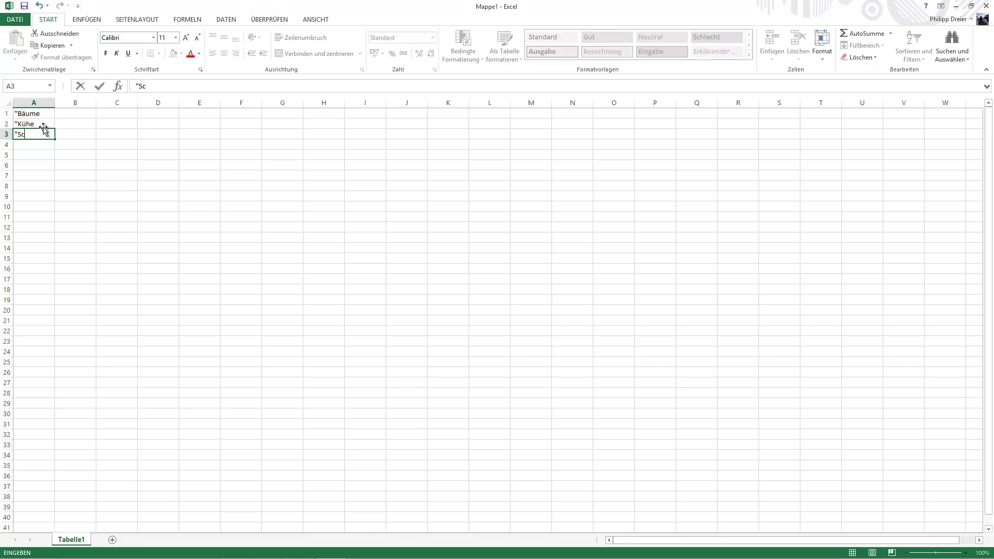
text(hafe)
key(Return)
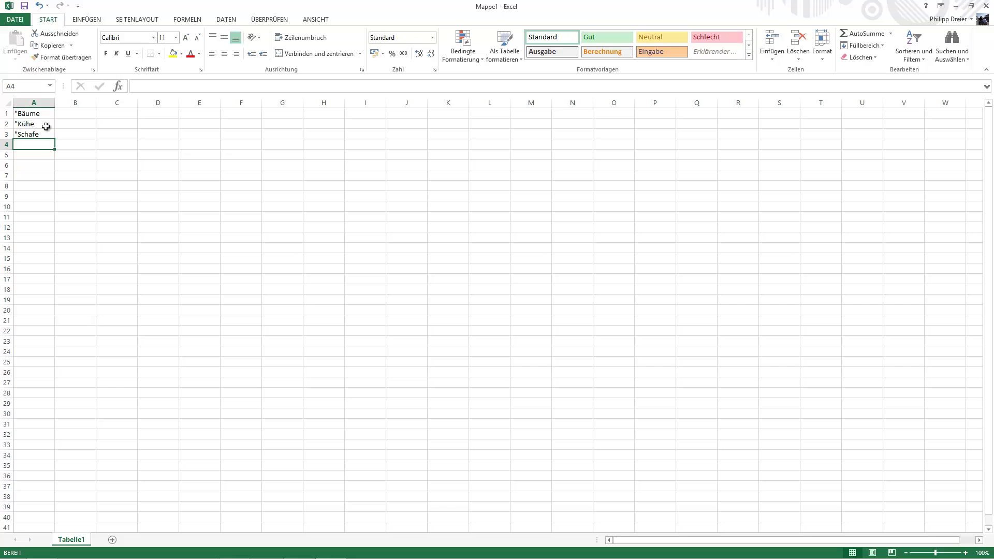
Fill column B with the values 22, 34 and 55
click(68, 114)
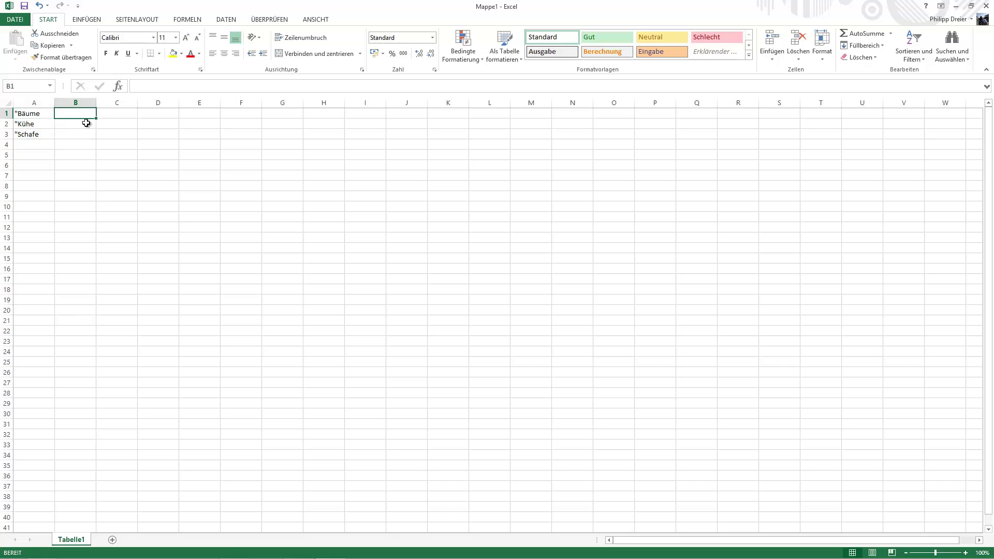
text(22)
key(Return)
text(34)
click(73, 140)
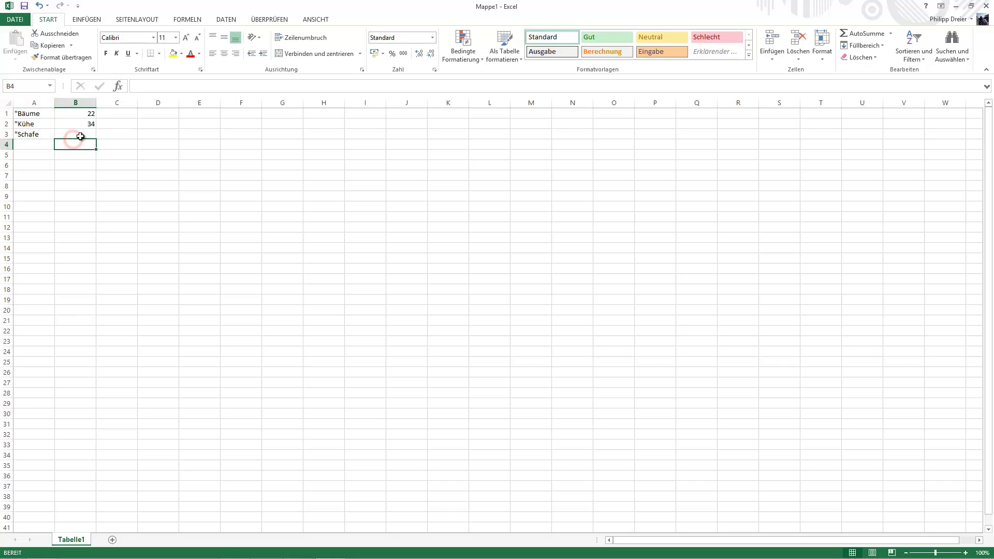
text(55)
Fill column C with the values 5, 66 and 99
click(117, 115)
text(5)
key(Return)
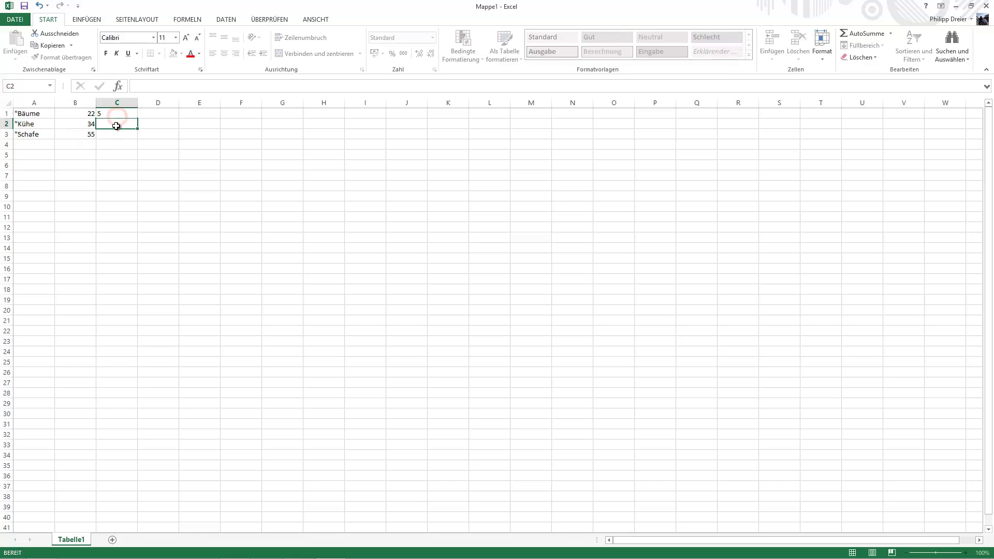
text(66)
click(116, 136)
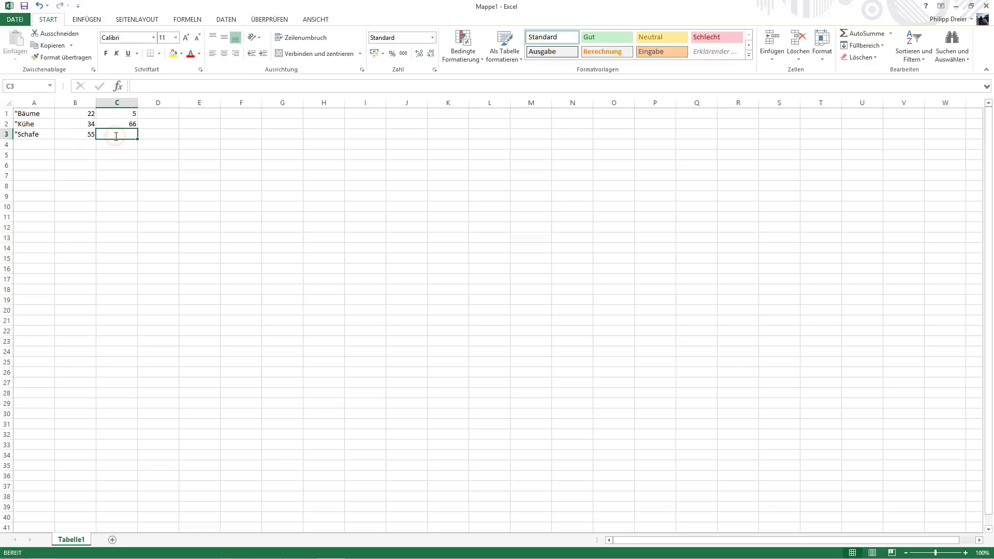
text(99)
Fill column D with 66, 5 and 5, then open the DATEI page
click(155, 114)
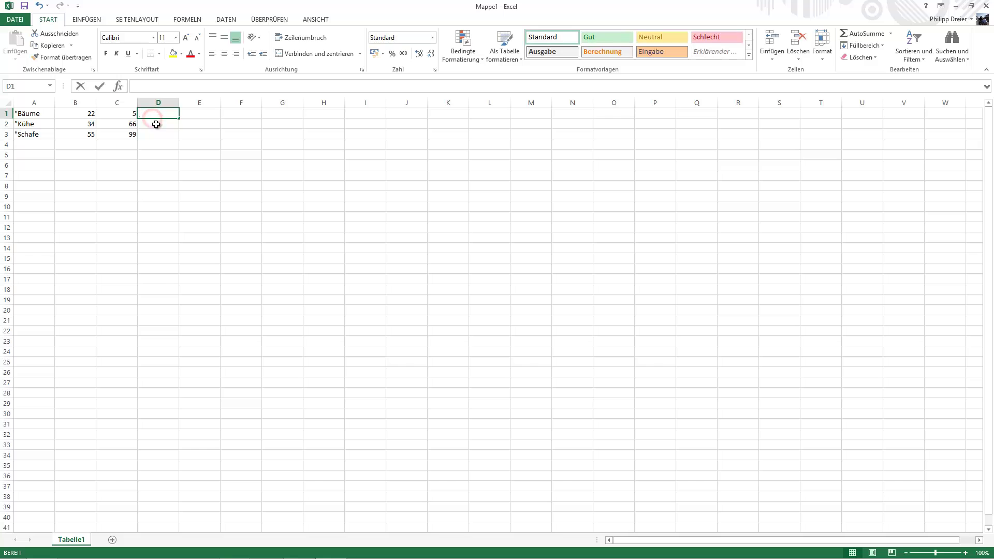
click(156, 125)
click(156, 115)
text(e)
text(66)
click(157, 123)
text(5)
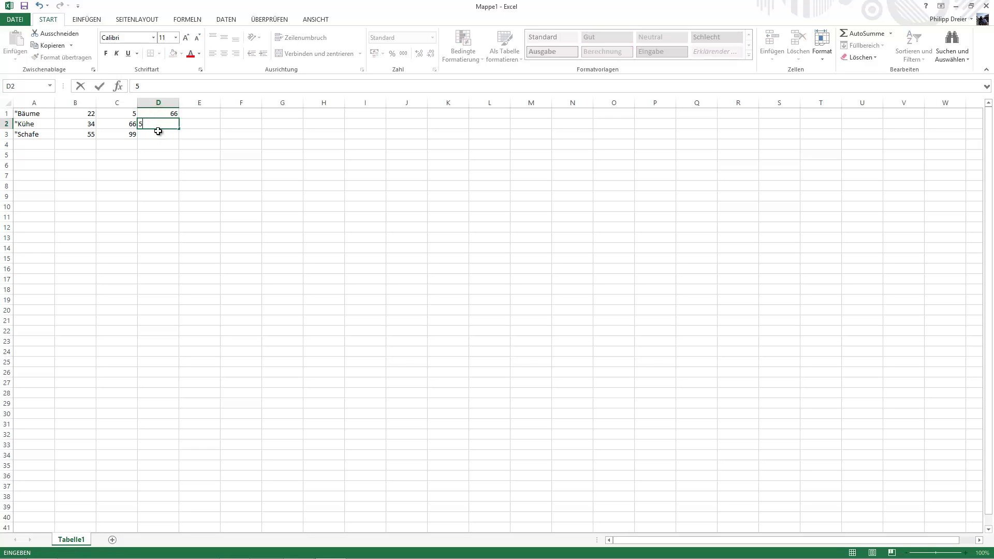
click(158, 134)
text(5)
click(154, 154)
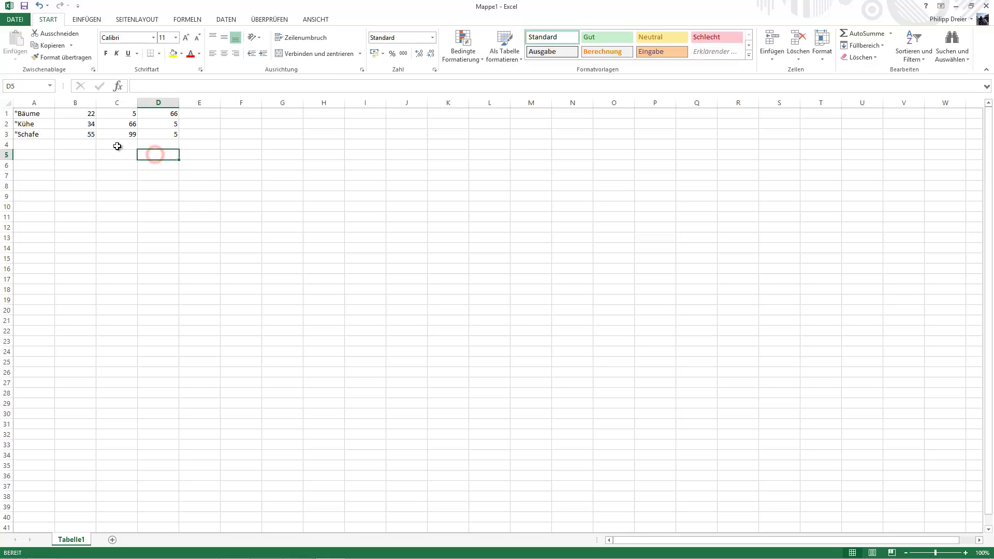
click(22, 19)
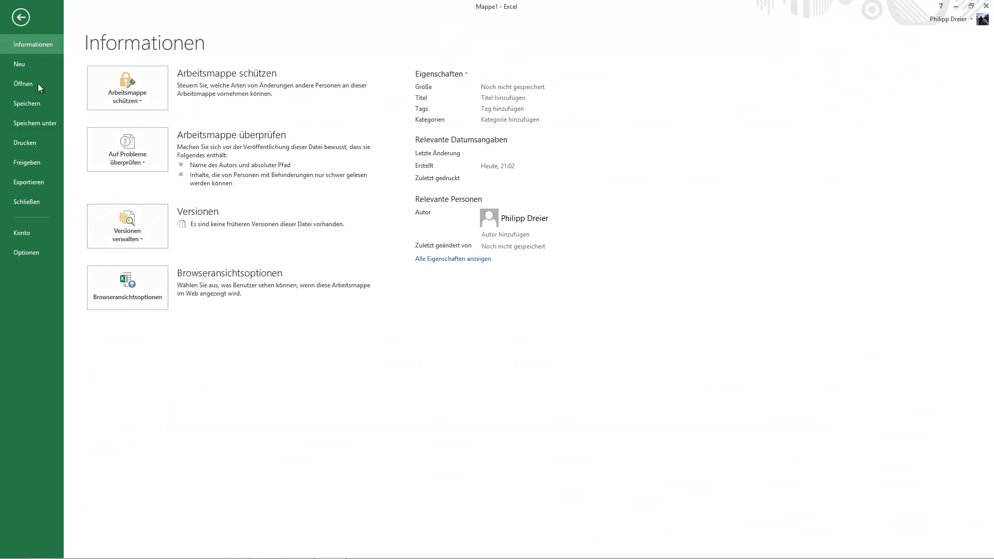
Start Save As on this computer and browse to the Desktop folder
click(36, 125)
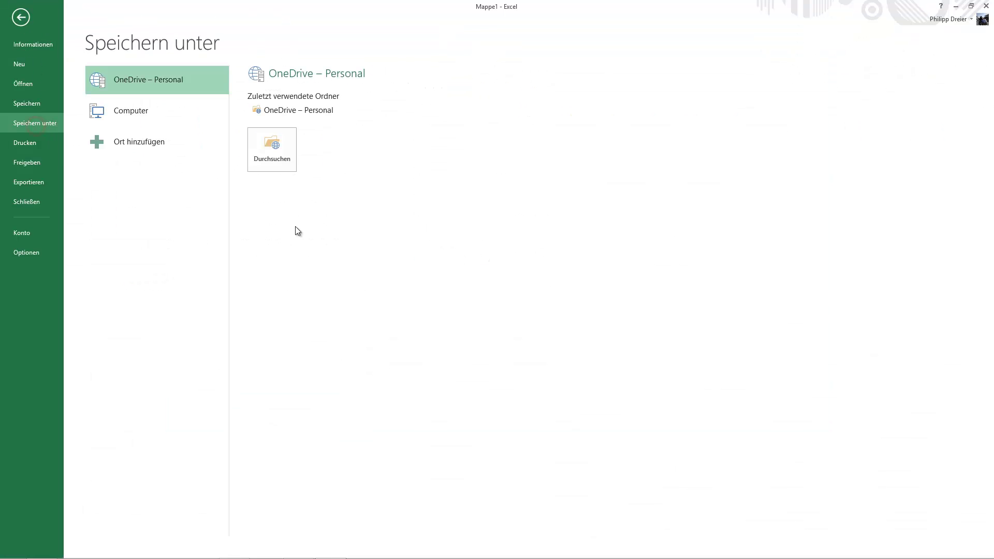
click(156, 111)
click(265, 202)
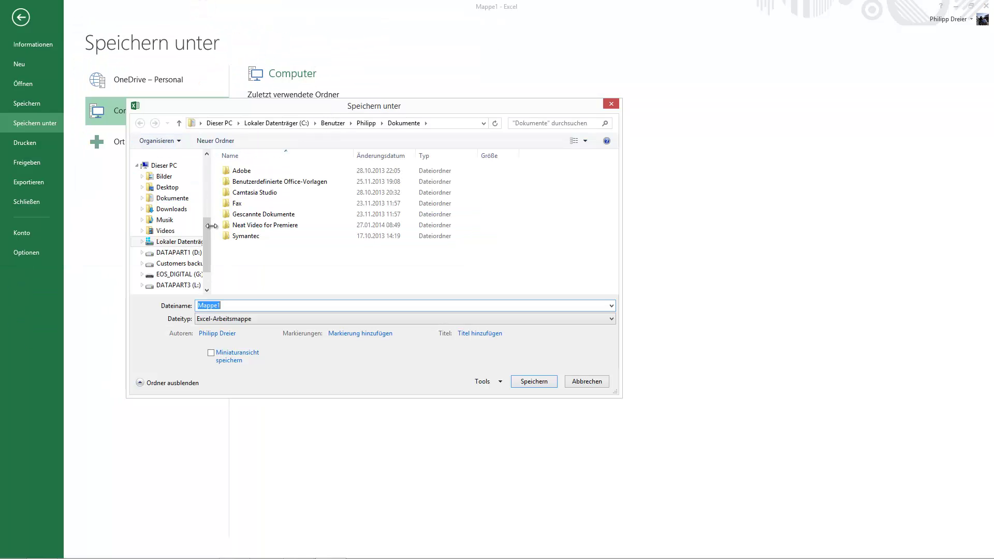
scroll(209, 225, up, 5)
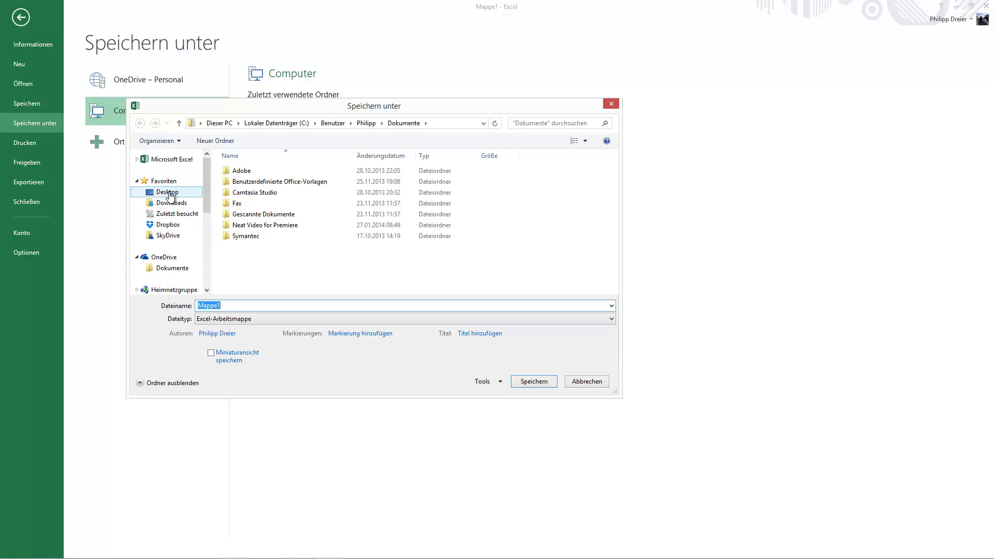
click(168, 193)
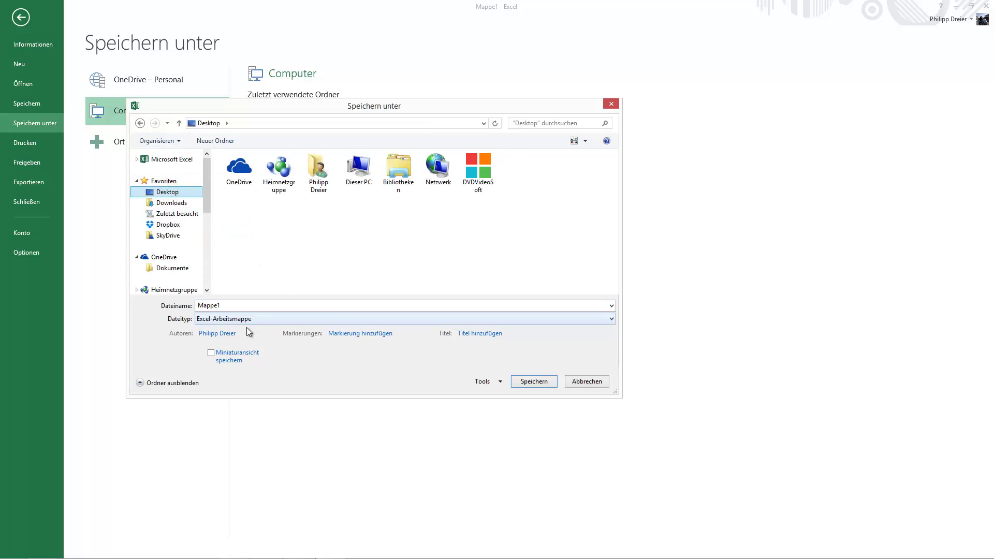
Save Mappe1 as Text (Tabstopp-getrennt), then close Excel without saving again
click(215, 320)
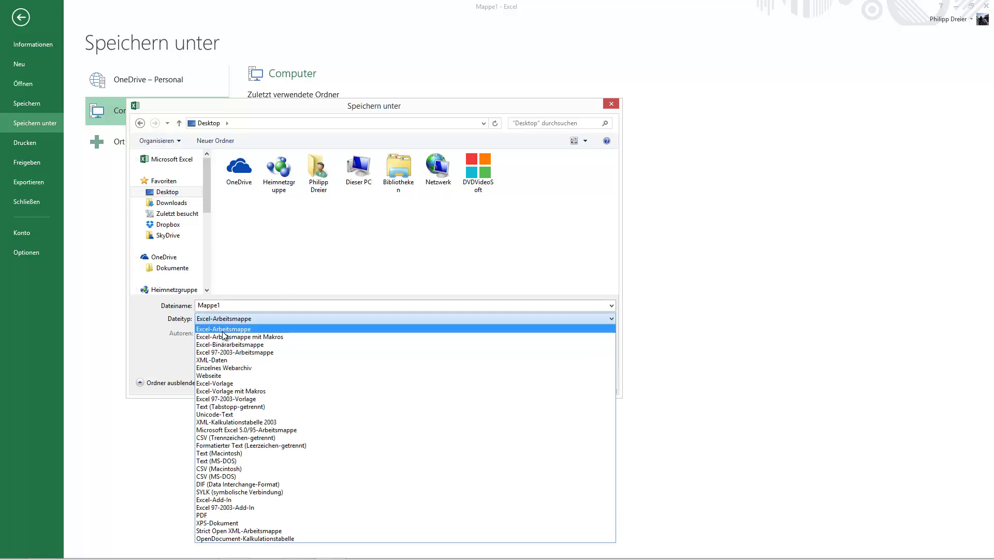
click(259, 406)
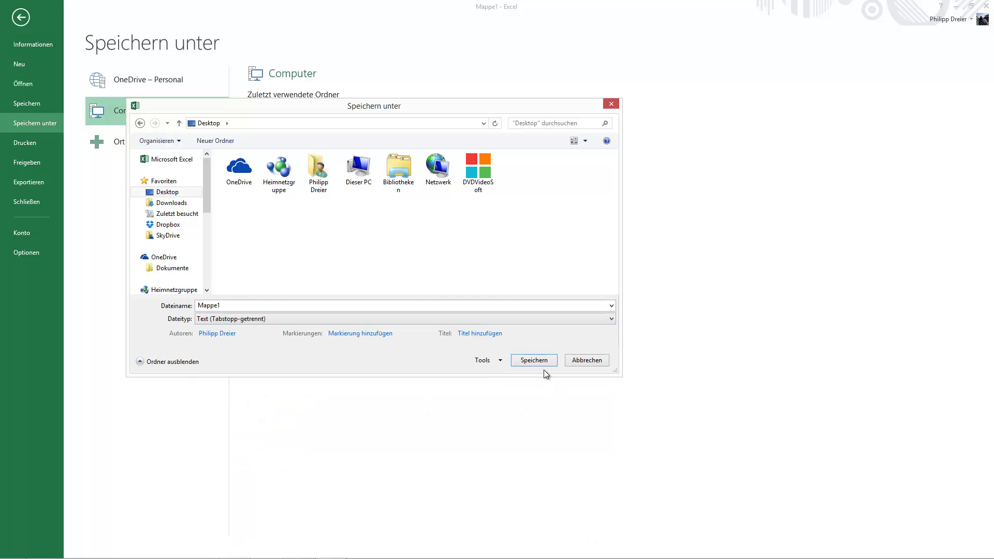
click(538, 359)
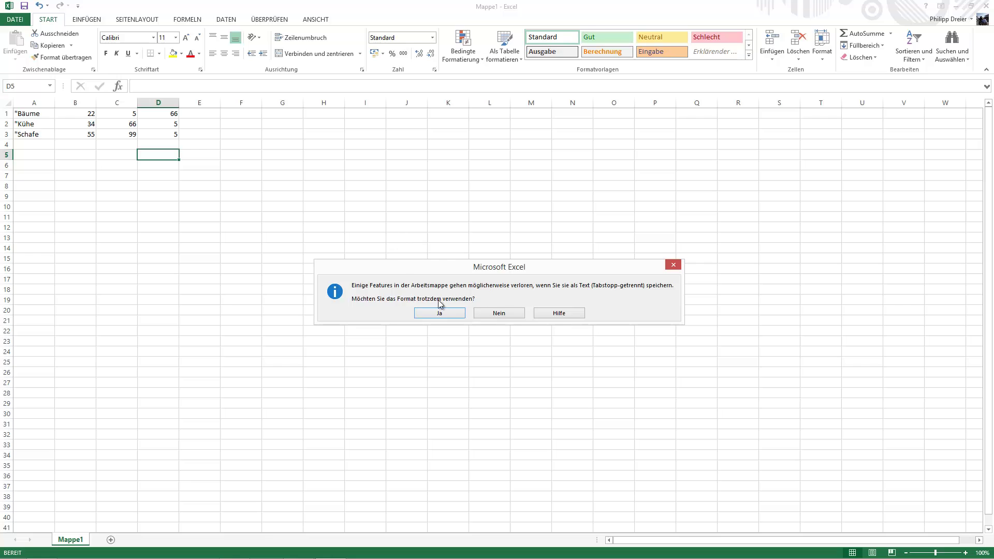
click(461, 315)
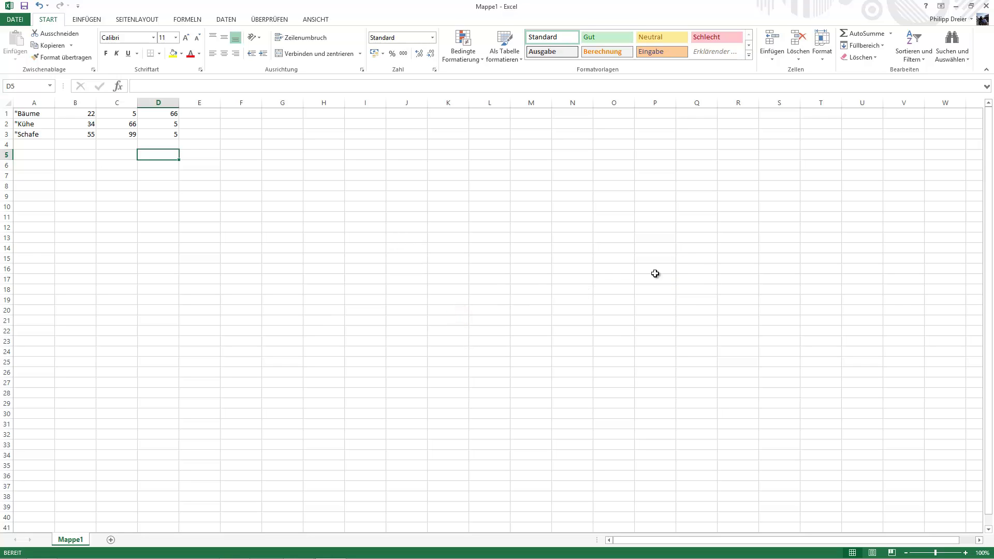
click(989, 7)
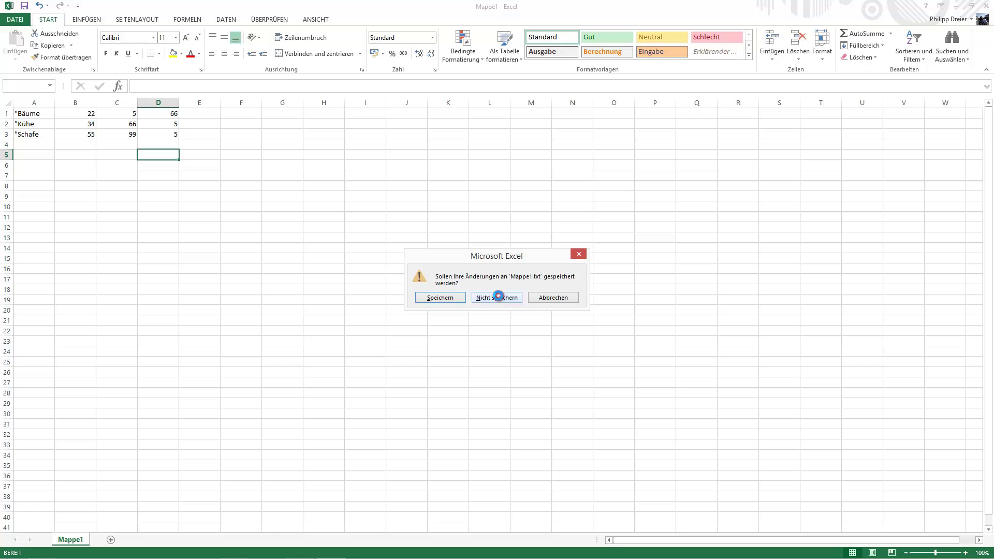
click(499, 299)
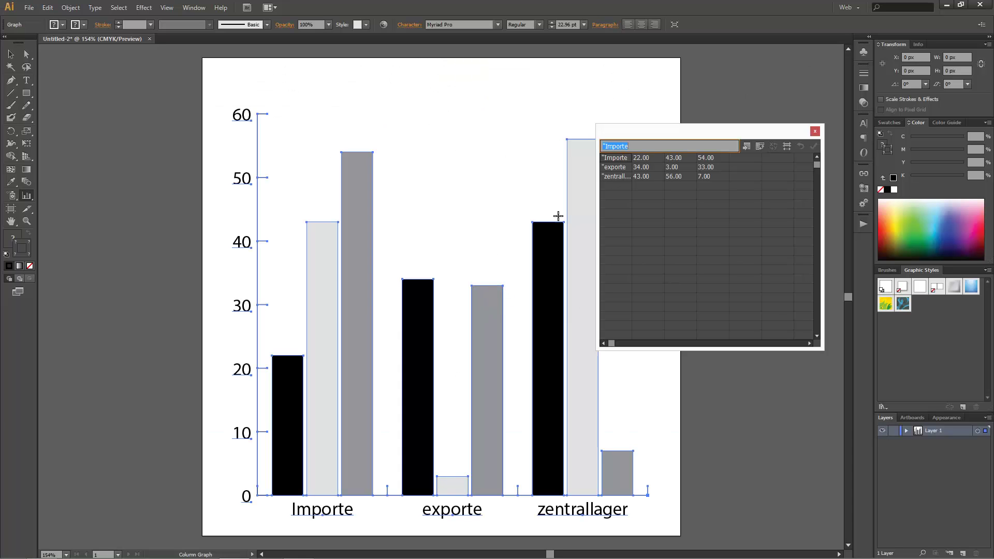
Import Mappe1.txt from the Desktop into the graph data, apply it, and close the window
click(747, 147)
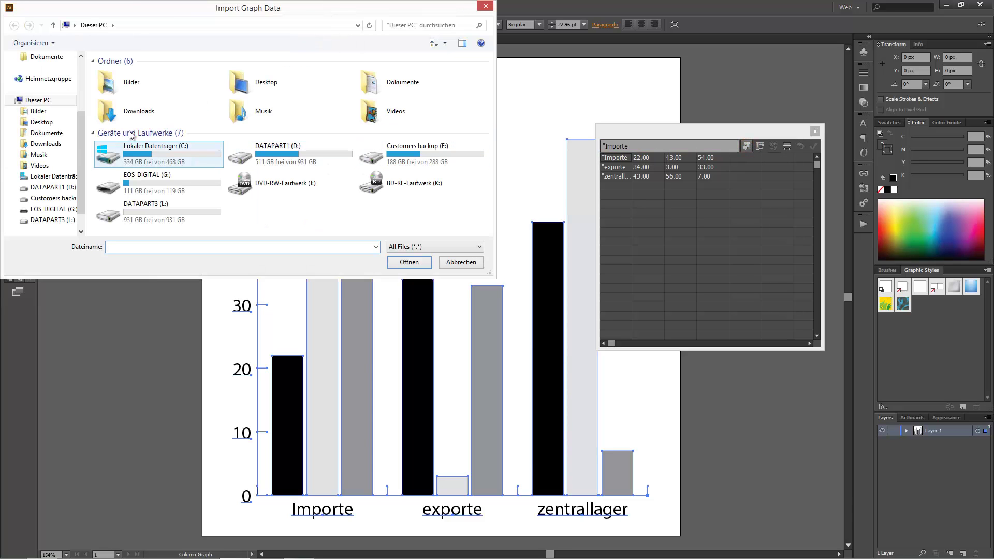
double_click(248, 85)
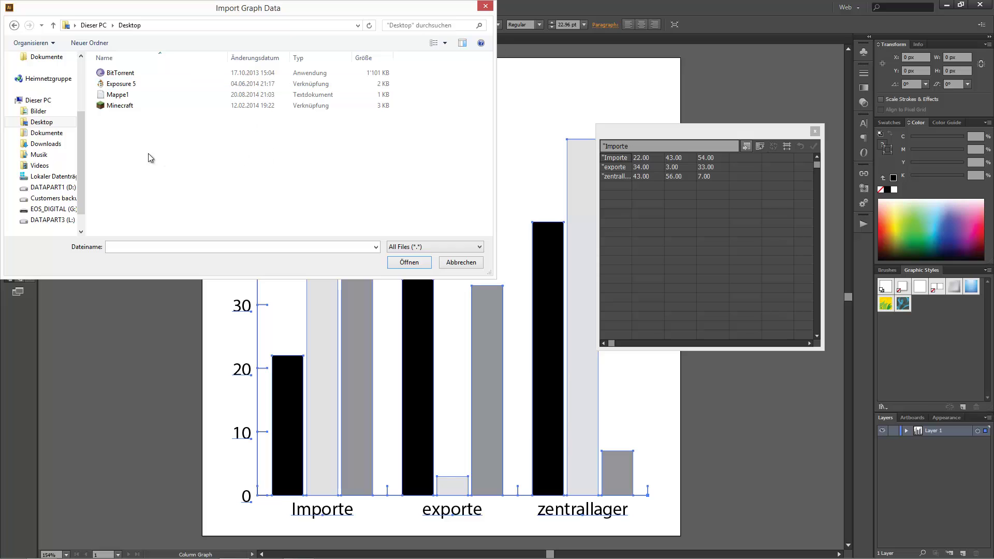
click(118, 94)
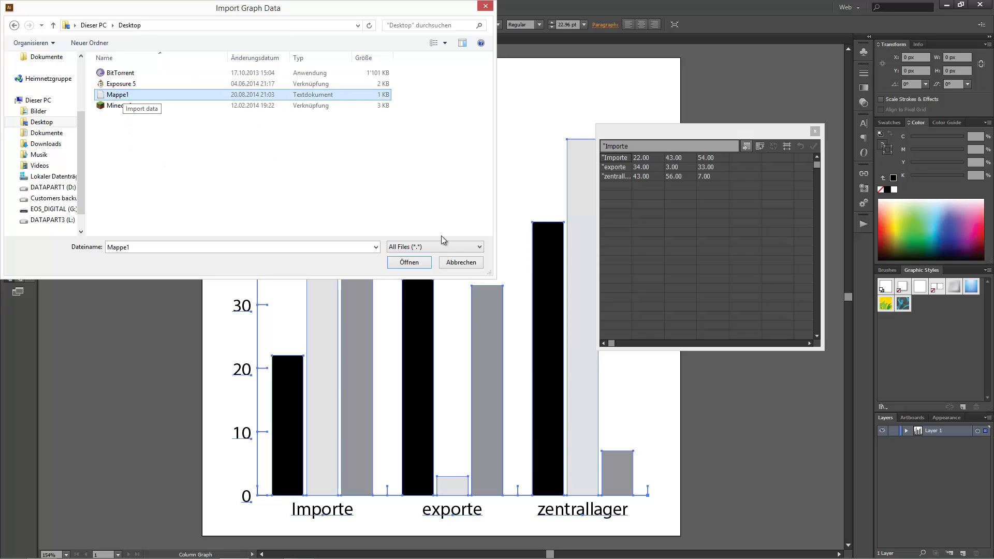
click(403, 265)
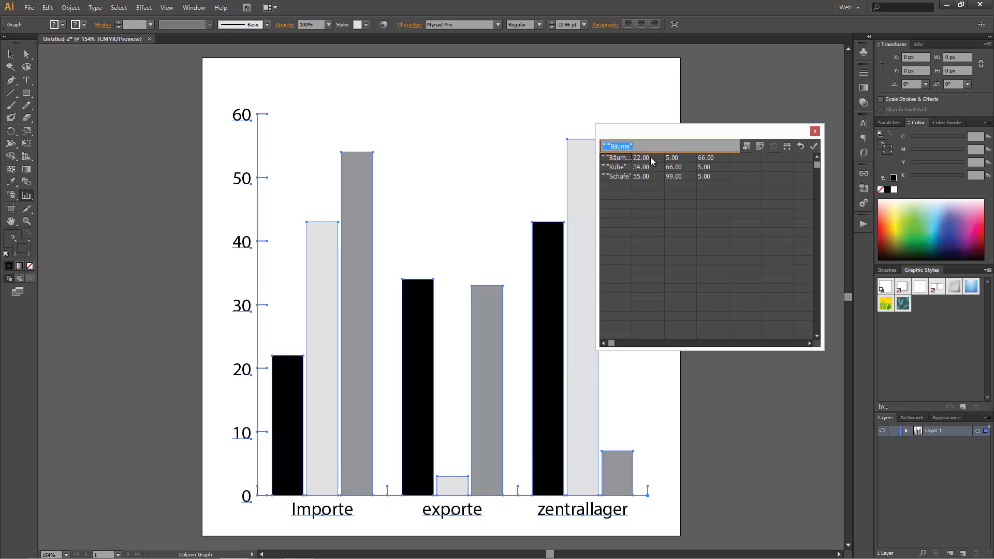
click(813, 146)
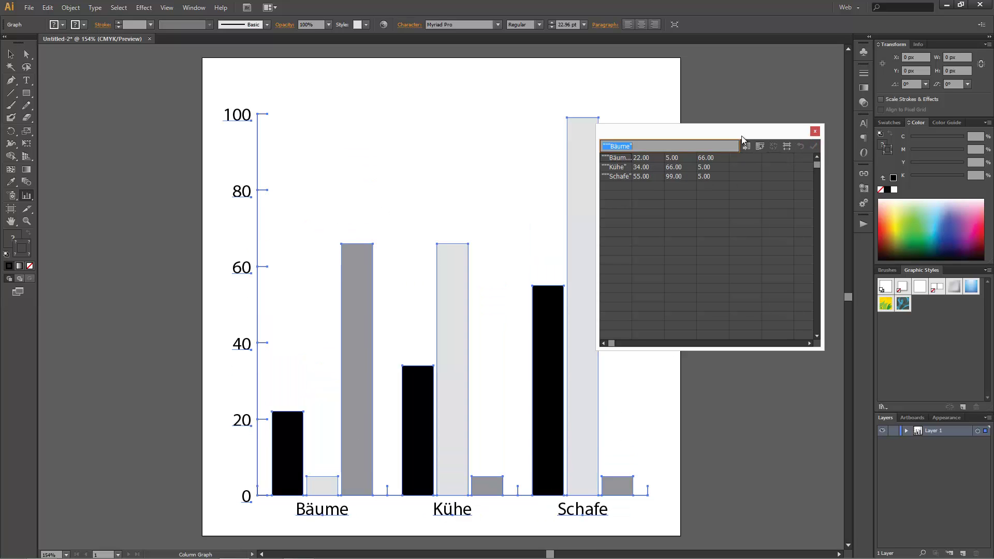
drag(741, 138, 650, 150)
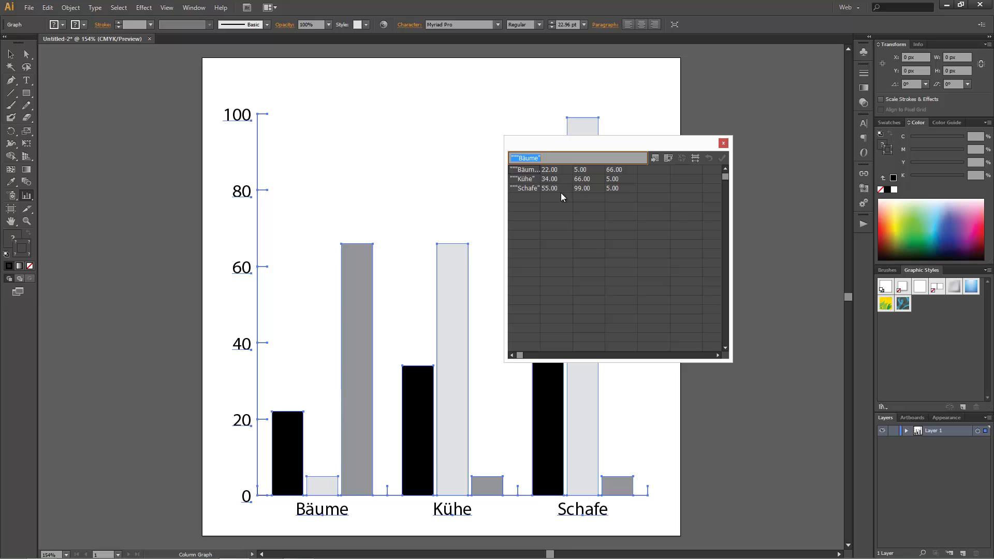
click(724, 144)
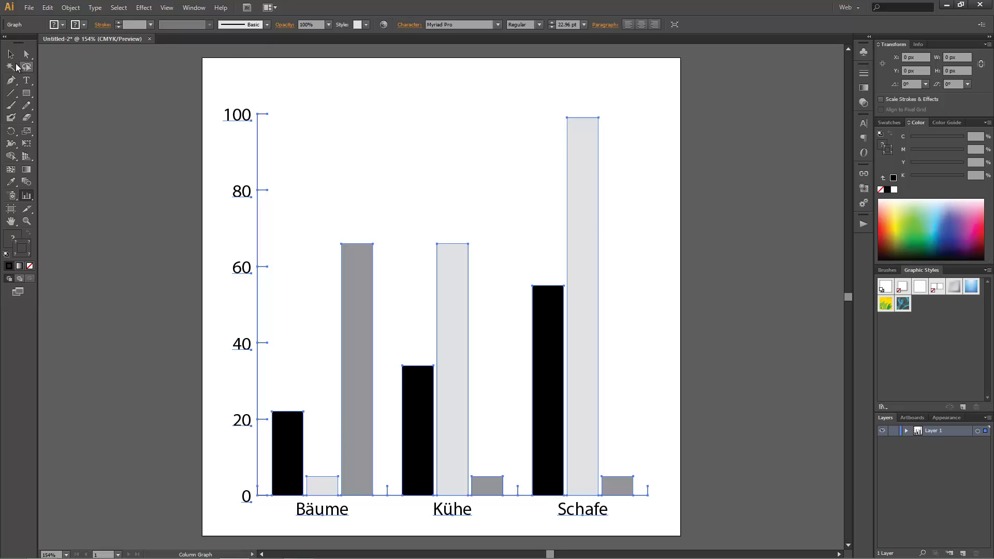
Select the third Bäume bar and try High Contrast 1 harmony colours on its outline
click(11, 54)
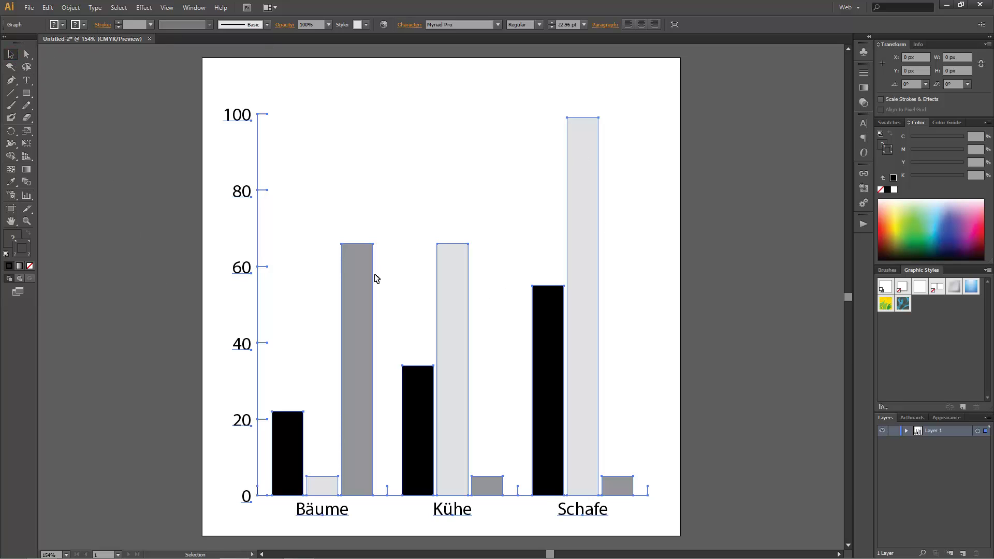
click(26, 54)
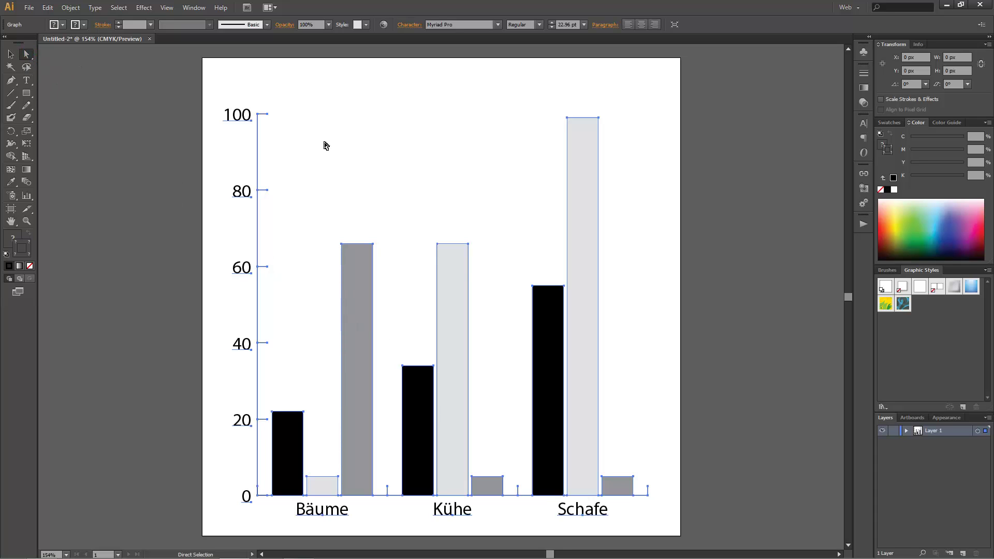
click(342, 130)
click(363, 321)
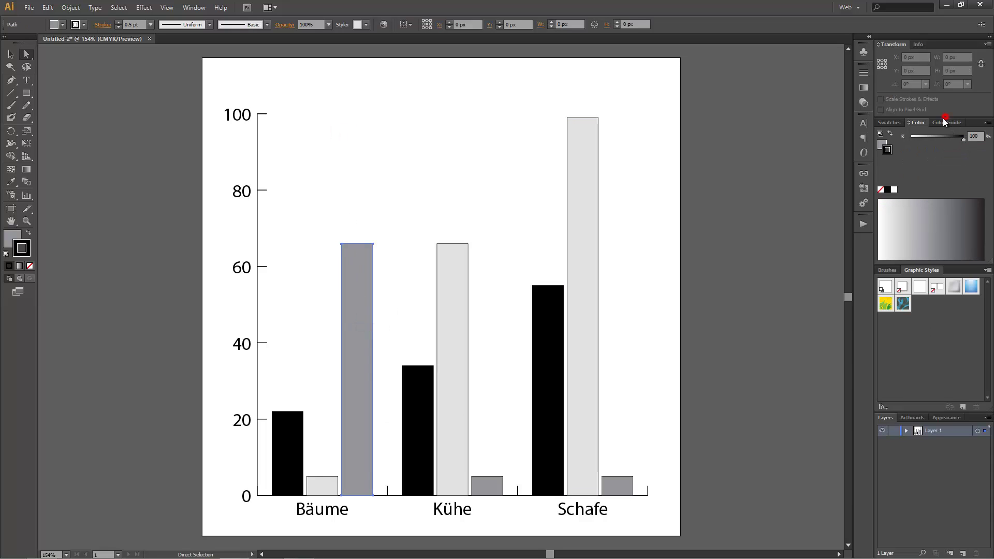
click(943, 122)
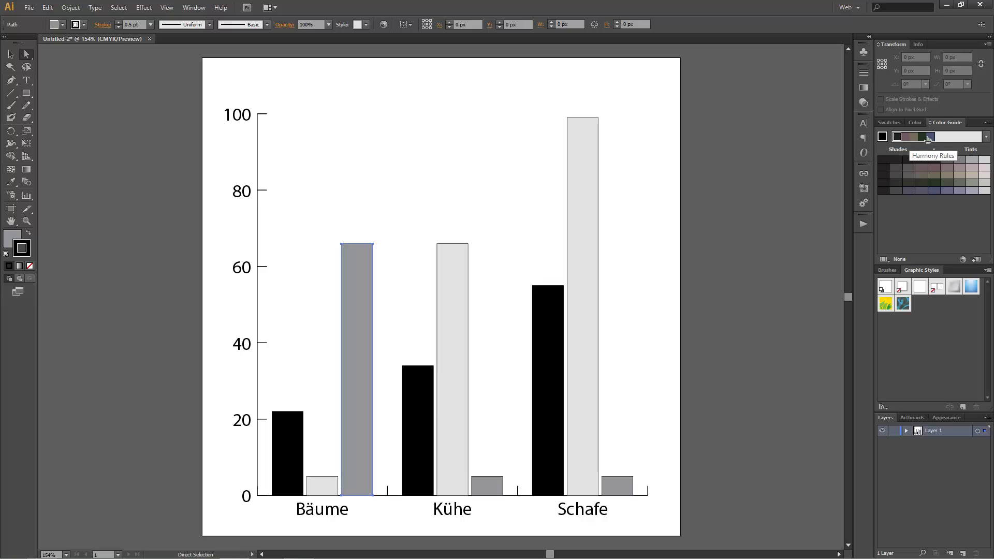
click(987, 136)
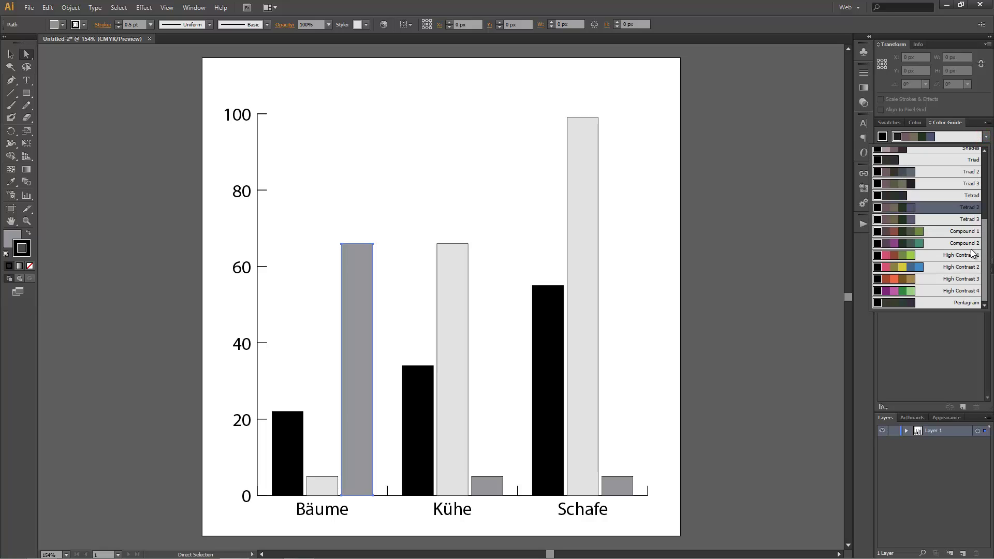
click(943, 256)
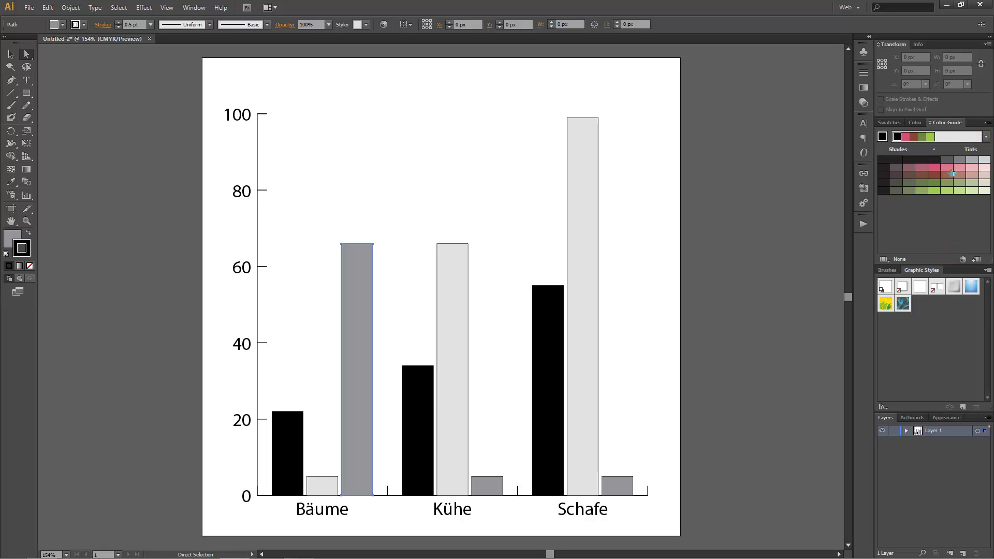
click(934, 167)
click(362, 325)
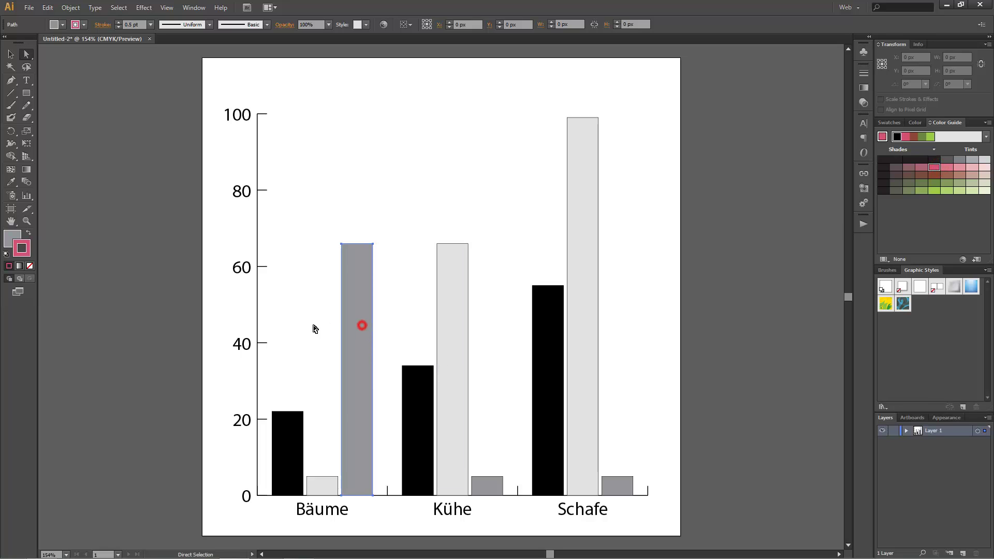
Try salmon and magenta fills on the Bäume bar, settling on blue
click(14, 242)
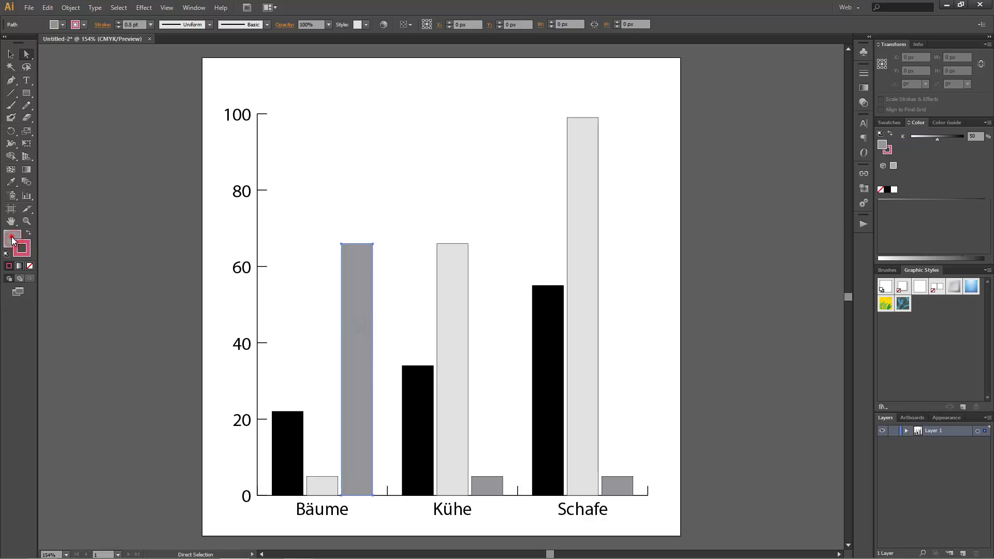
click(950, 124)
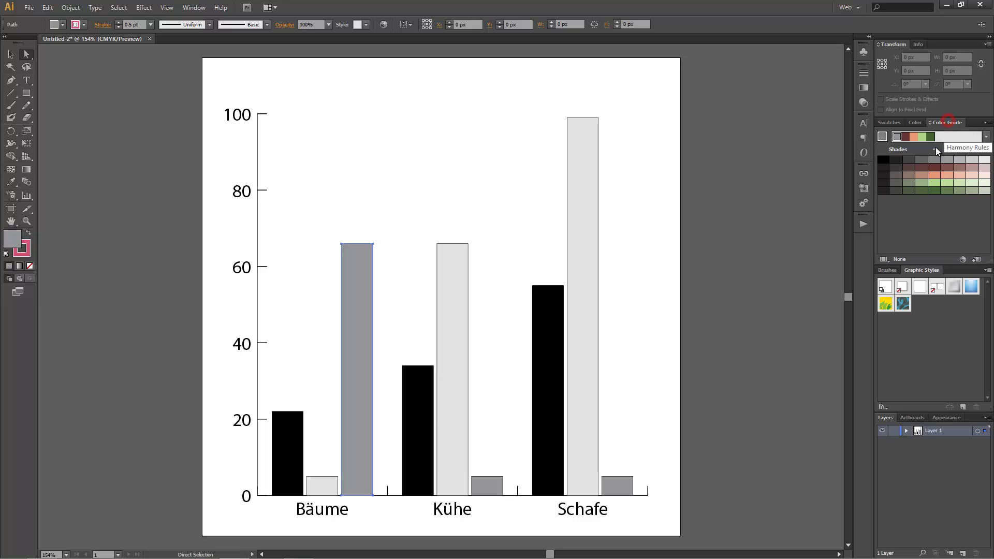
click(933, 175)
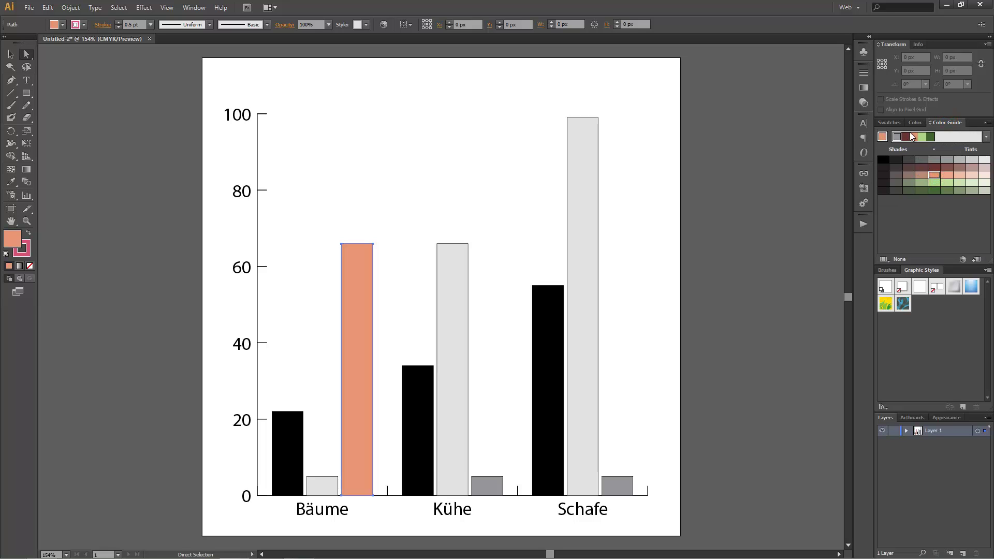
click(986, 137)
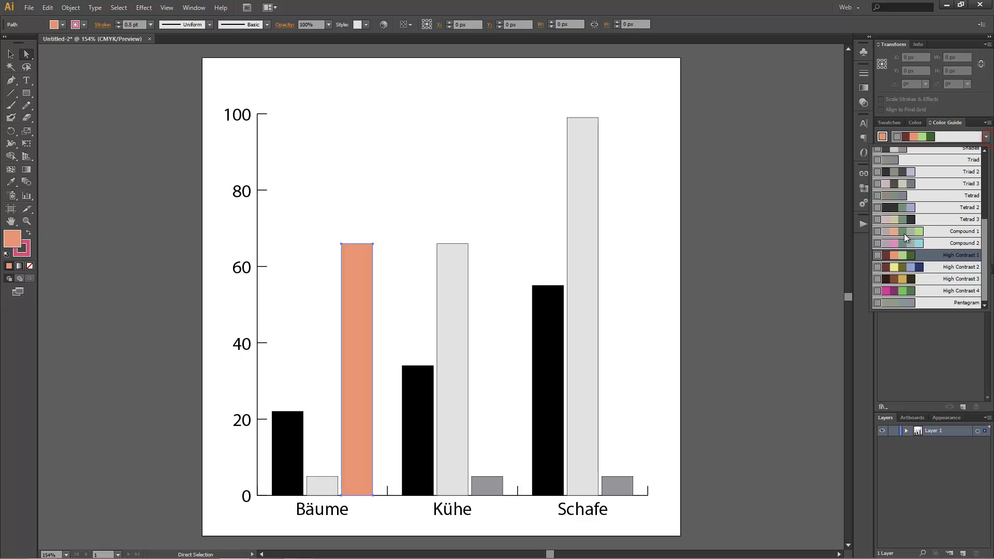
click(911, 291)
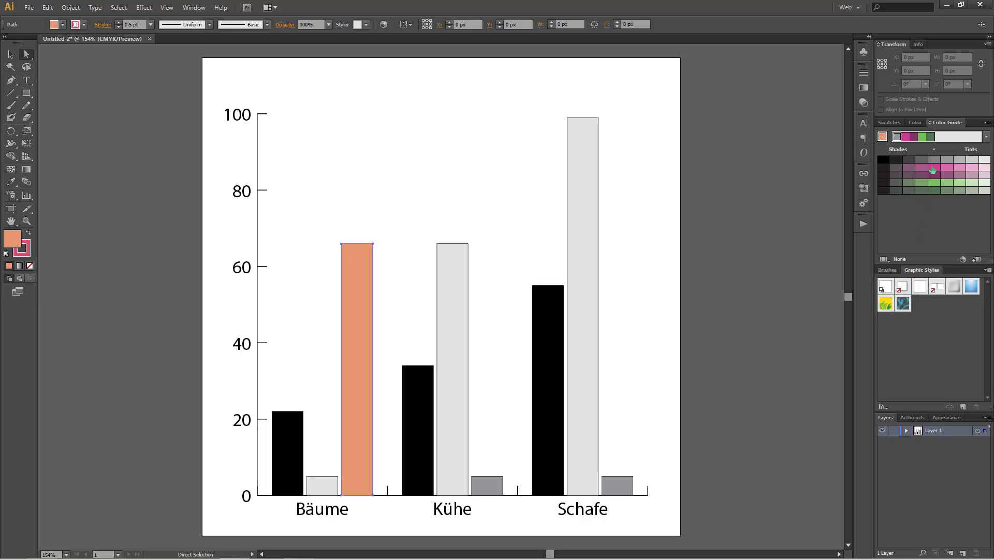
click(934, 168)
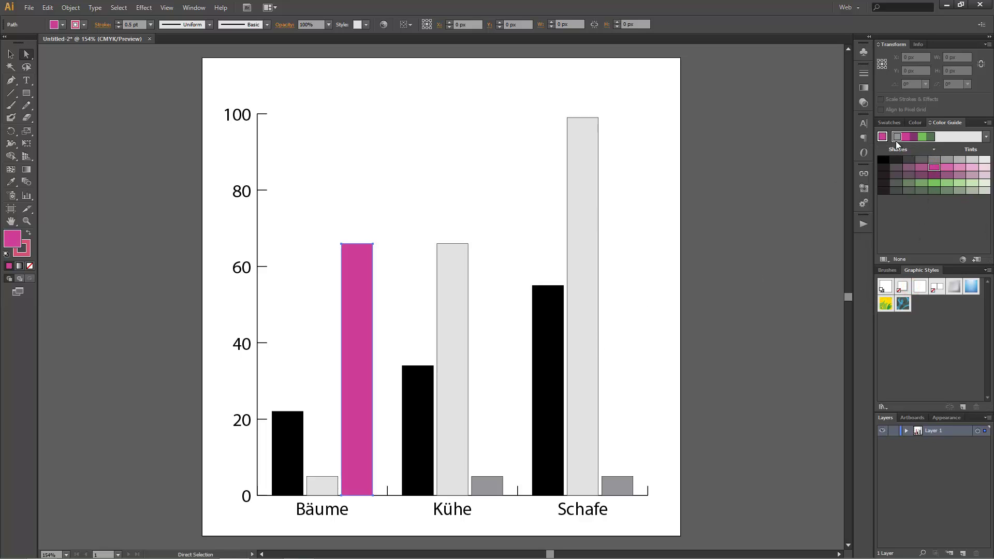
click(914, 122)
click(948, 231)
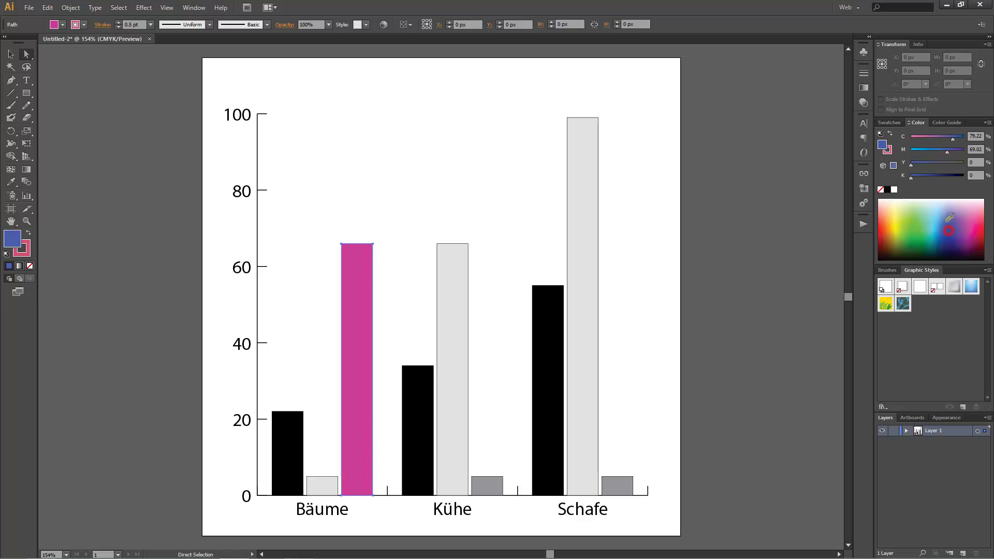
Darken the light-grey Kühe bar to a mid grey (K 46%)
click(460, 307)
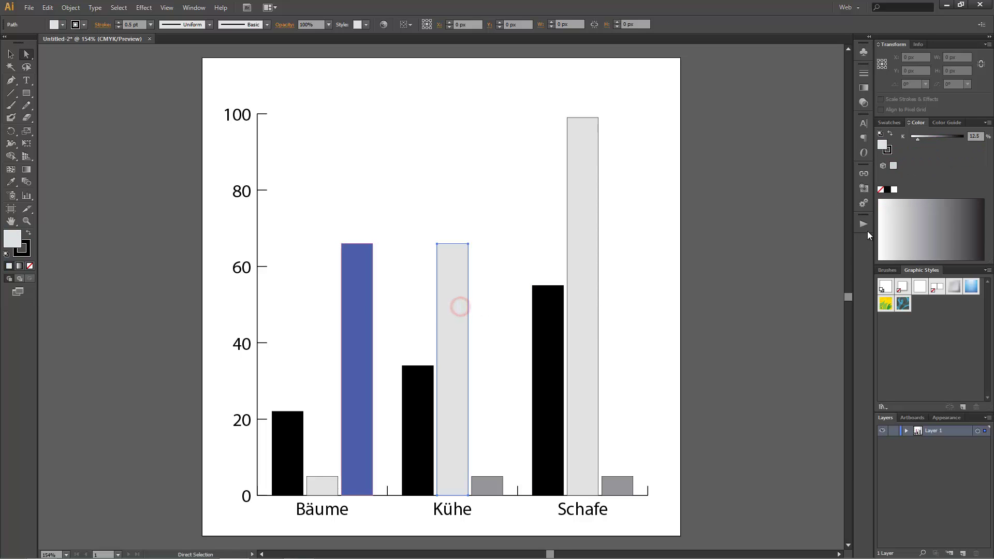
click(943, 228)
click(931, 220)
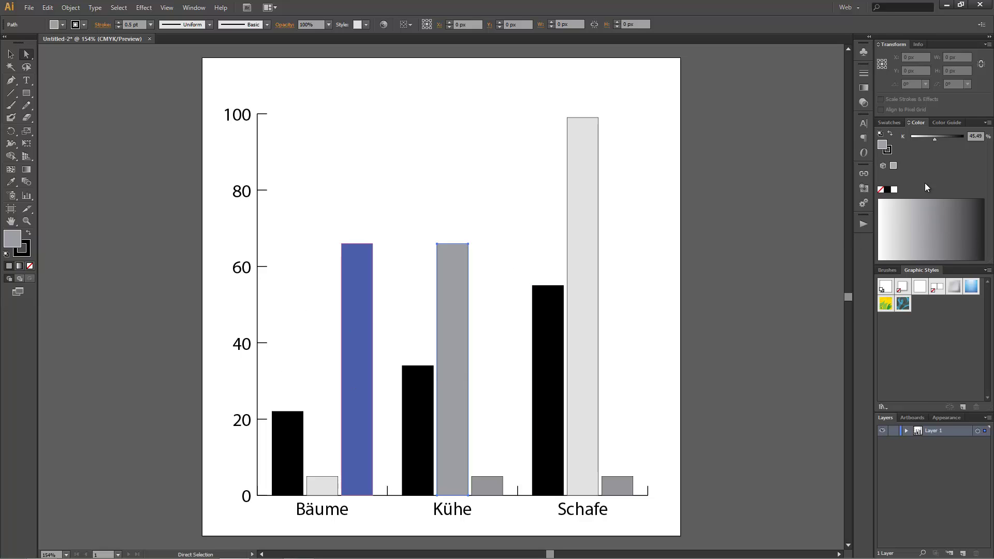
click(948, 123)
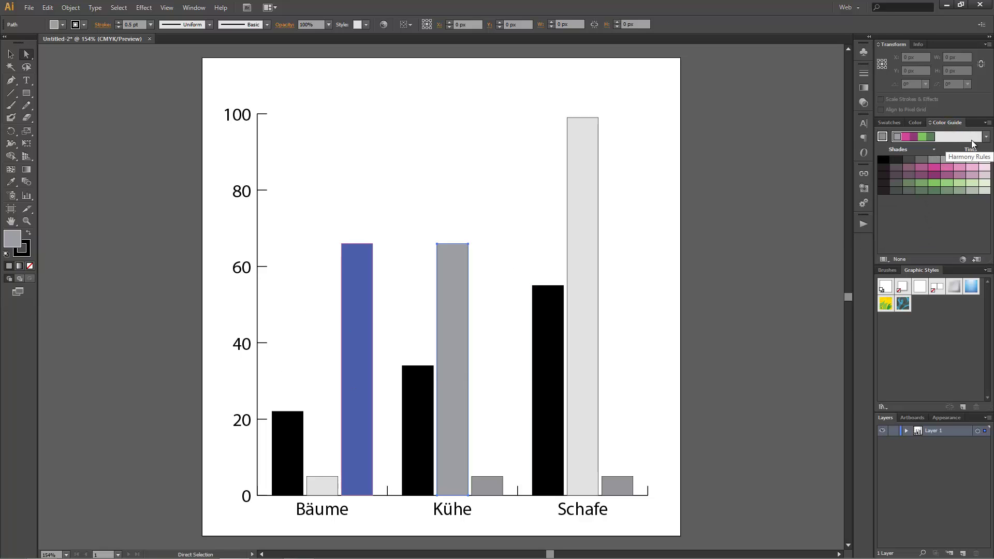
click(921, 122)
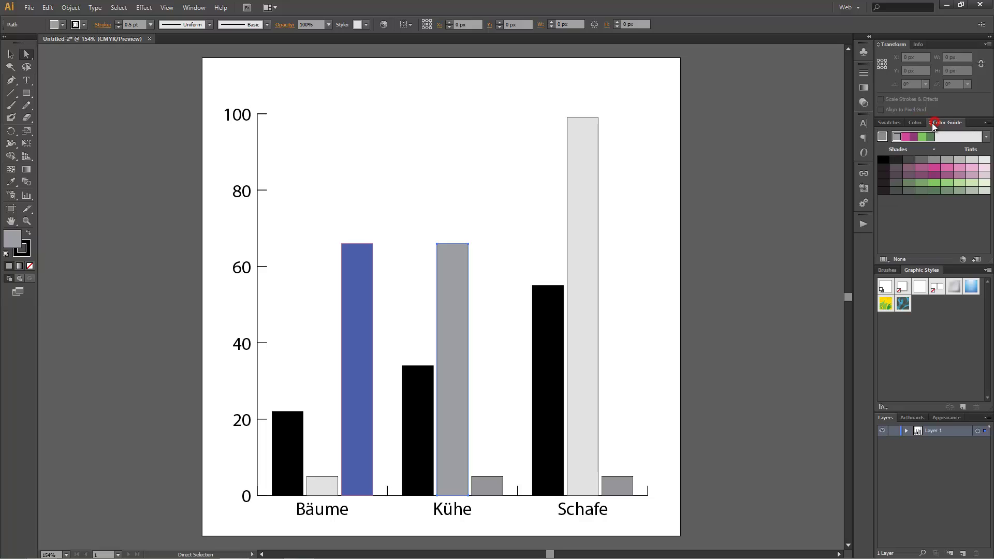
click(916, 122)
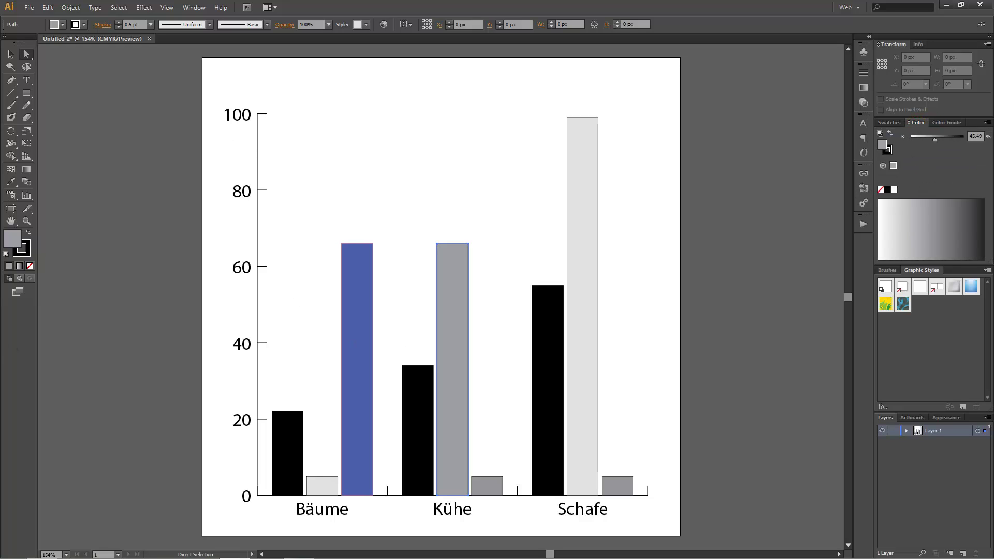
Switch briefly to the Radar Graph tool, then back to the Column Graph tool
key(j)
click(138, 301)
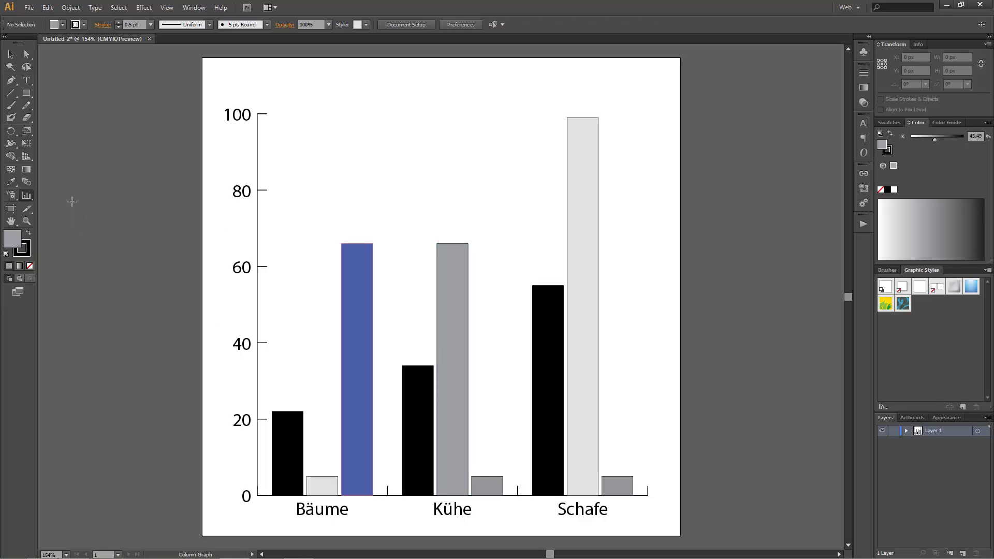
click(27, 197)
click(93, 294)
drag(27, 195, 50, 192)
Pick the radar type in Graph Type settings, then select the entire chart
double_click(28, 196)
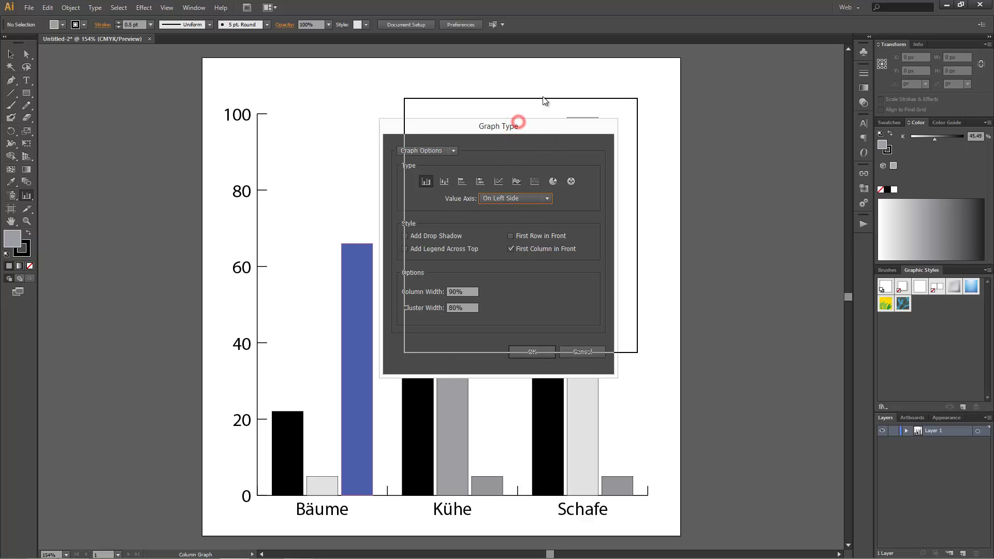
drag(515, 132, 543, 102)
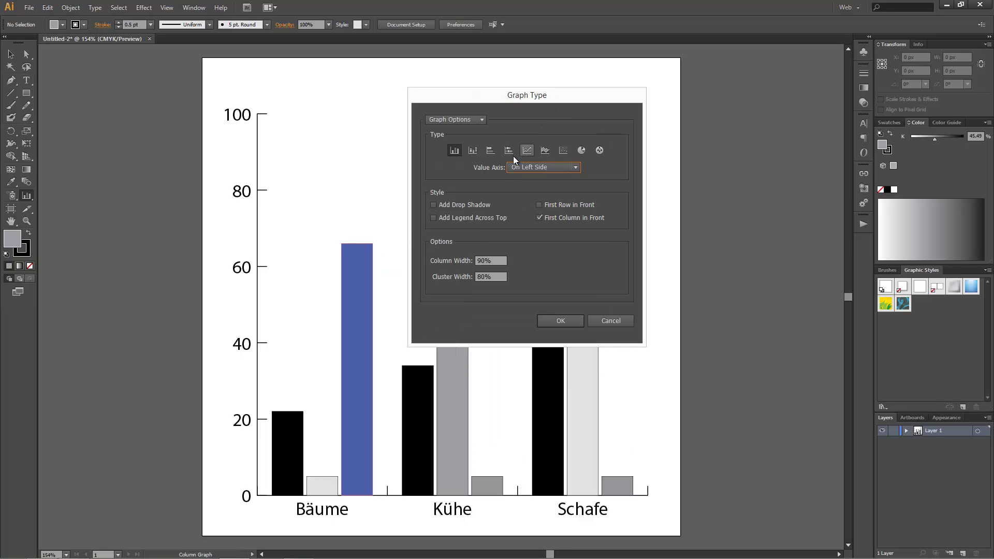
click(599, 151)
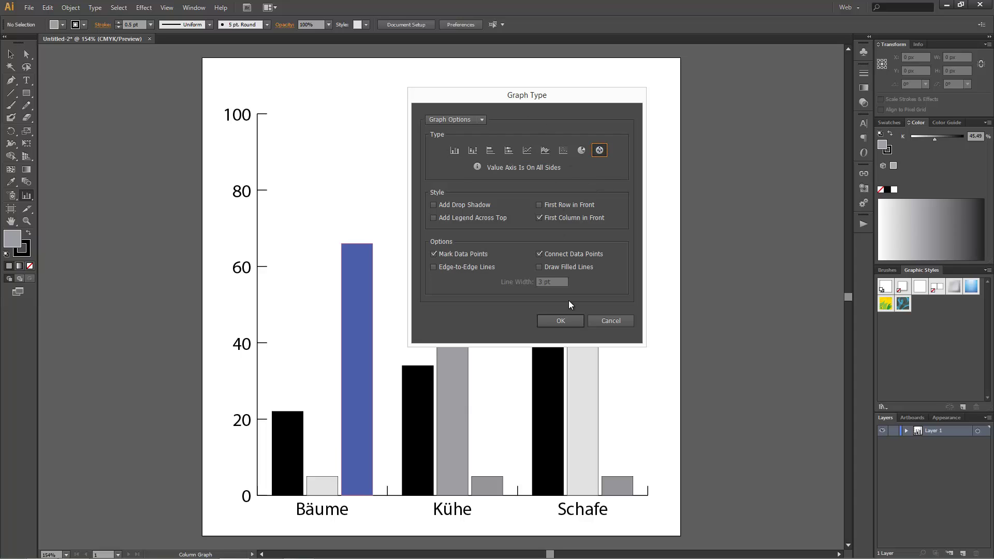
click(570, 321)
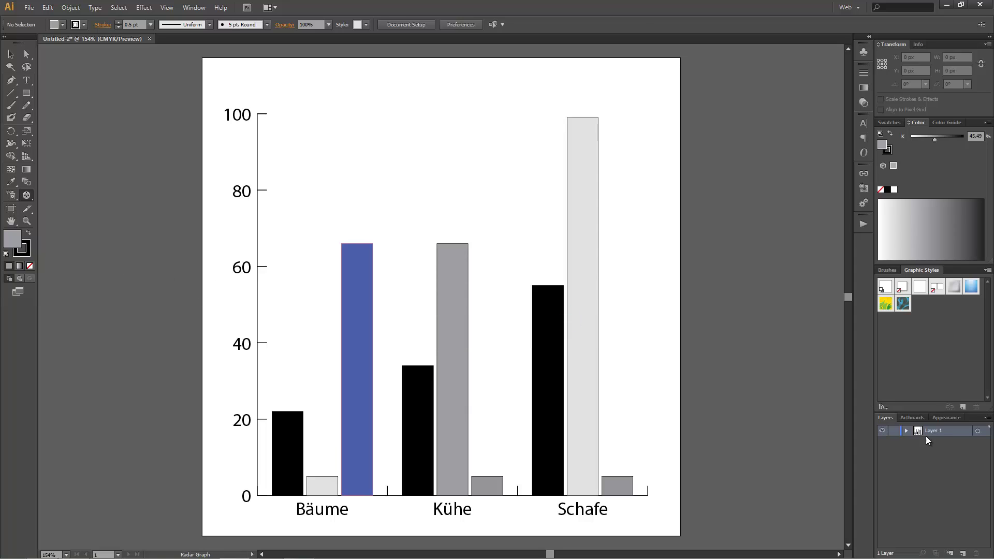
click(11, 54)
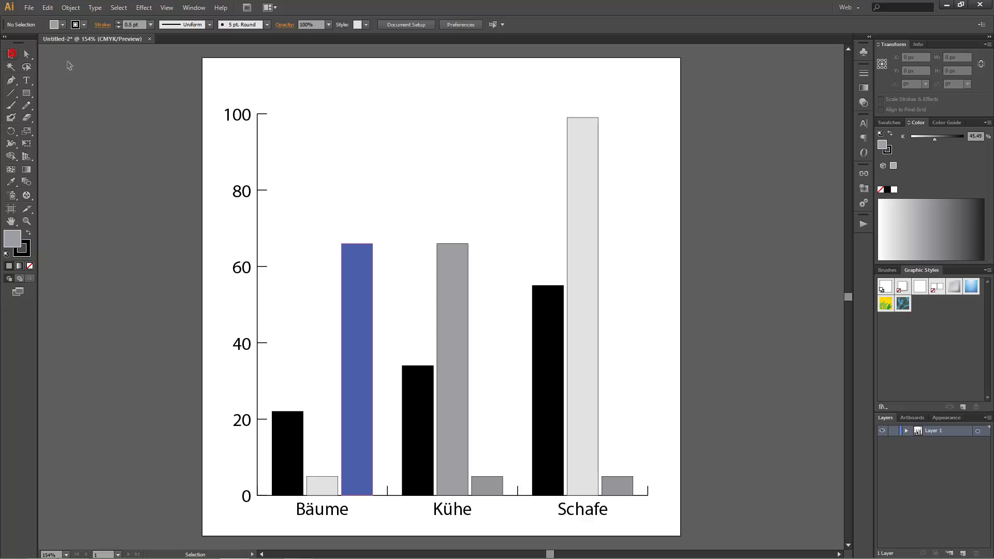
drag(220, 68, 648, 510)
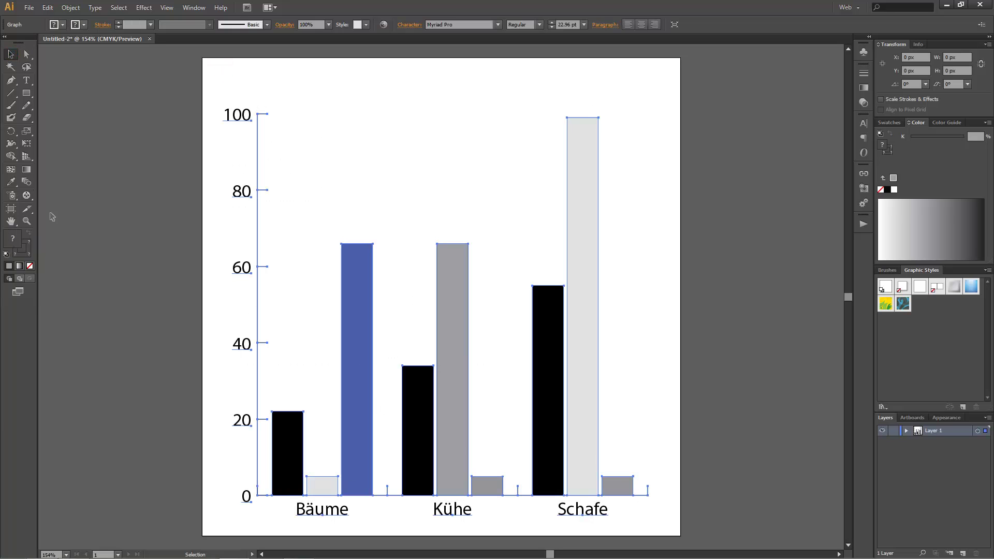
Convert the chart to a radar graph, then to stacked columns
double_click(26, 195)
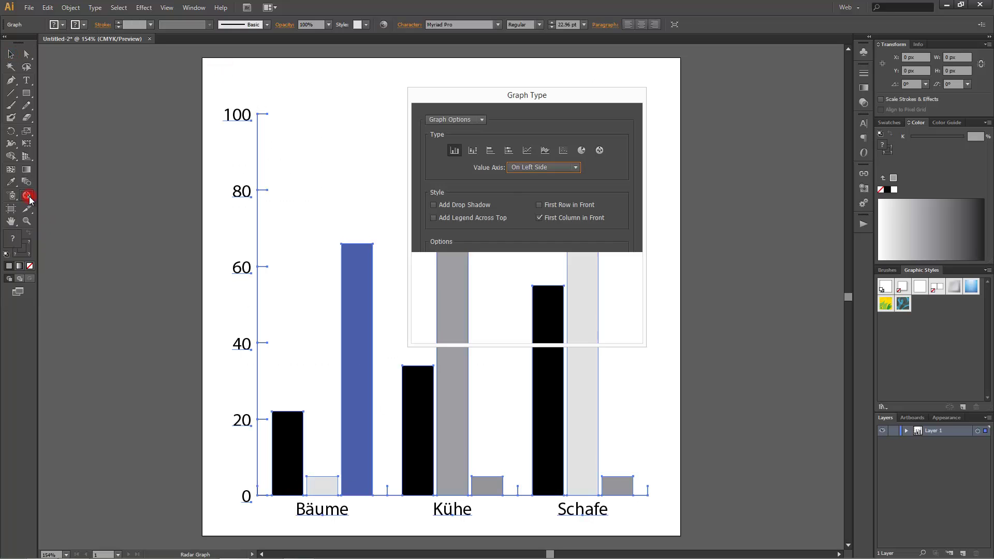
click(599, 150)
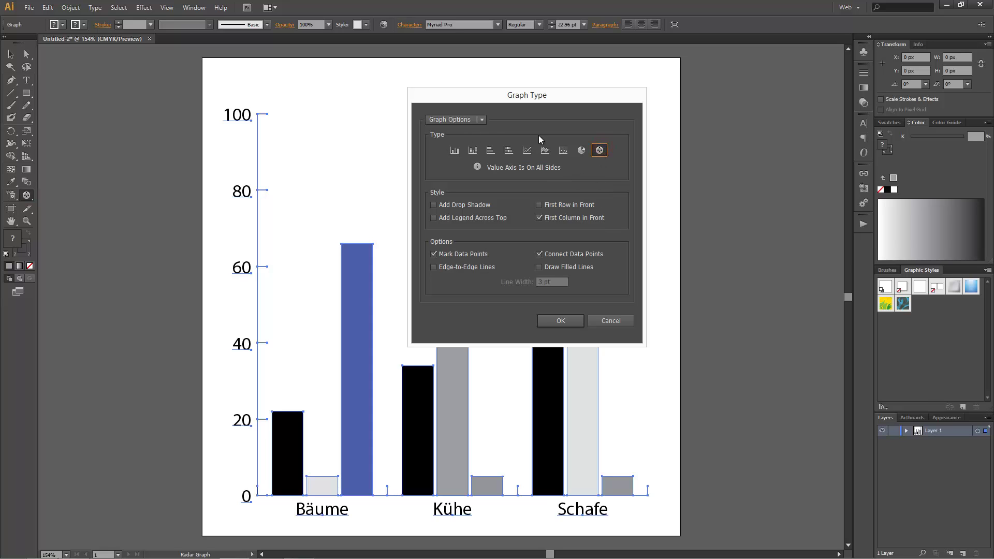
click(579, 317)
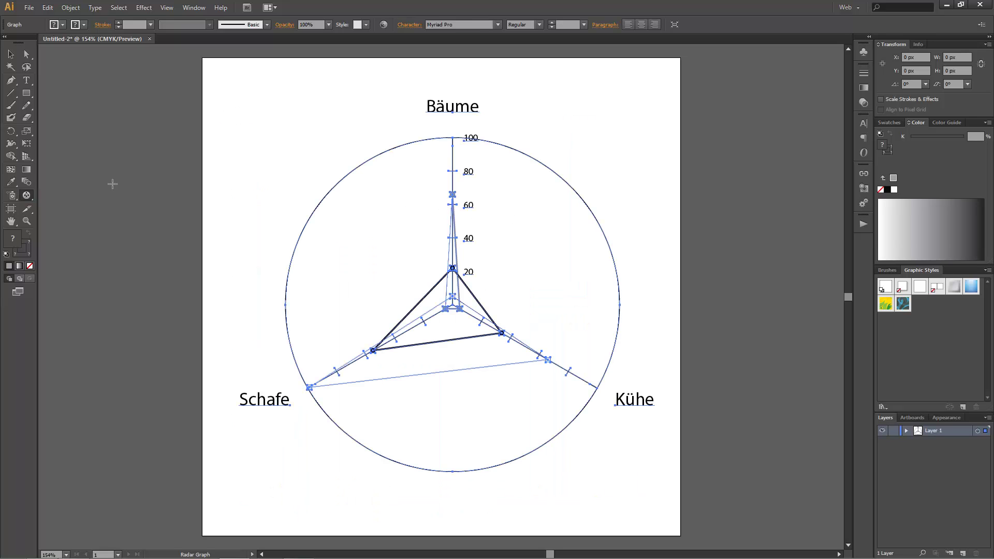
double_click(27, 195)
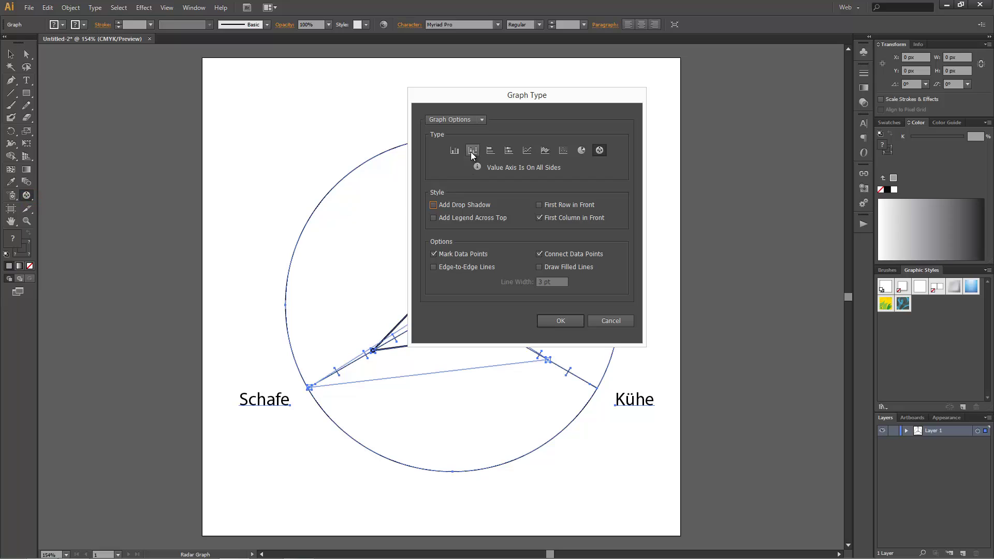
click(471, 151)
click(562, 318)
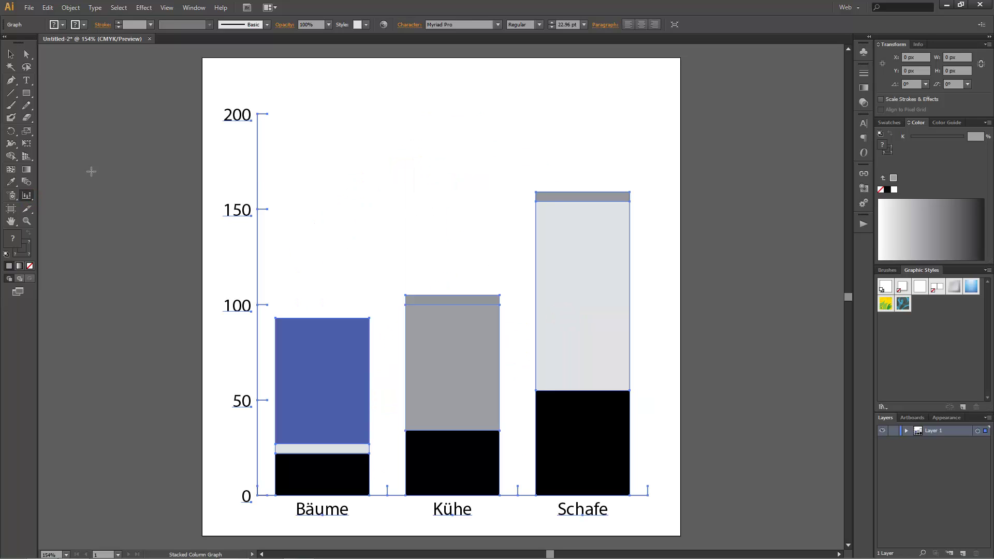
Change the chart to horizontal bars, then back to grouped vertical columns
double_click(26, 195)
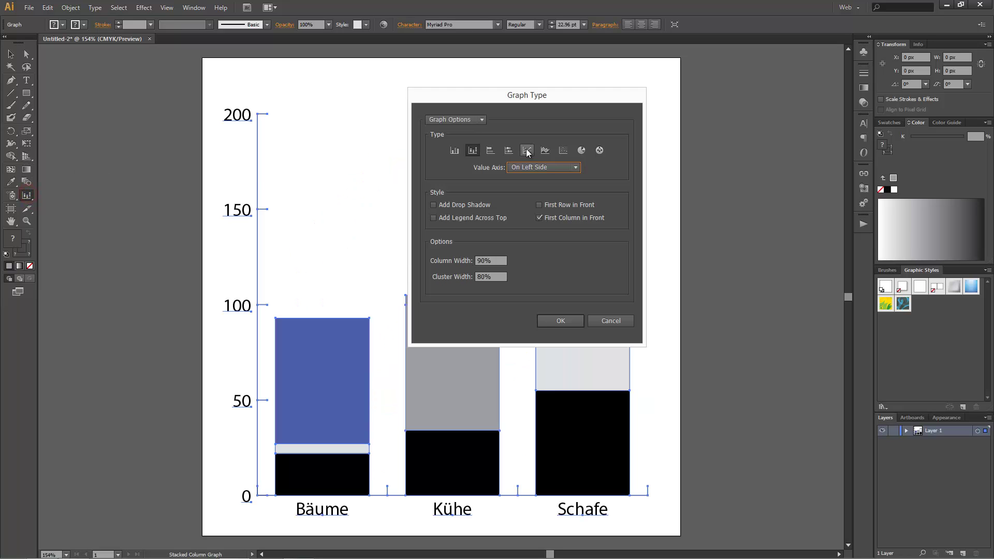
click(490, 150)
click(570, 320)
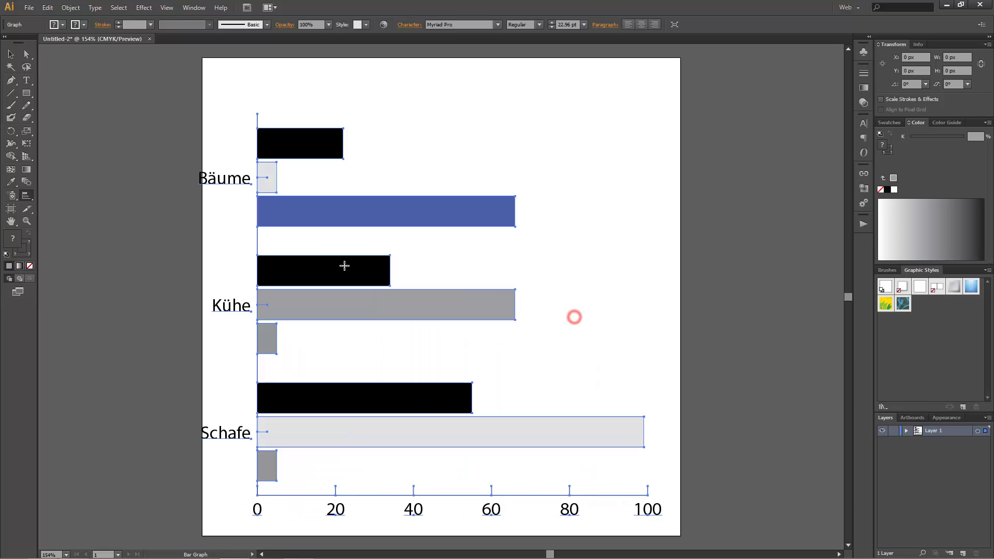
double_click(26, 196)
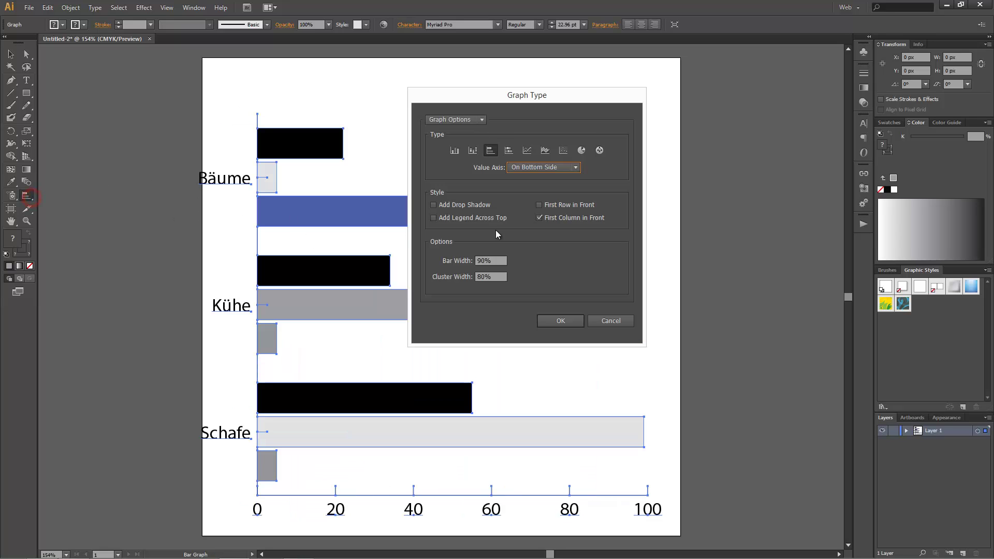
click(452, 150)
click(575, 320)
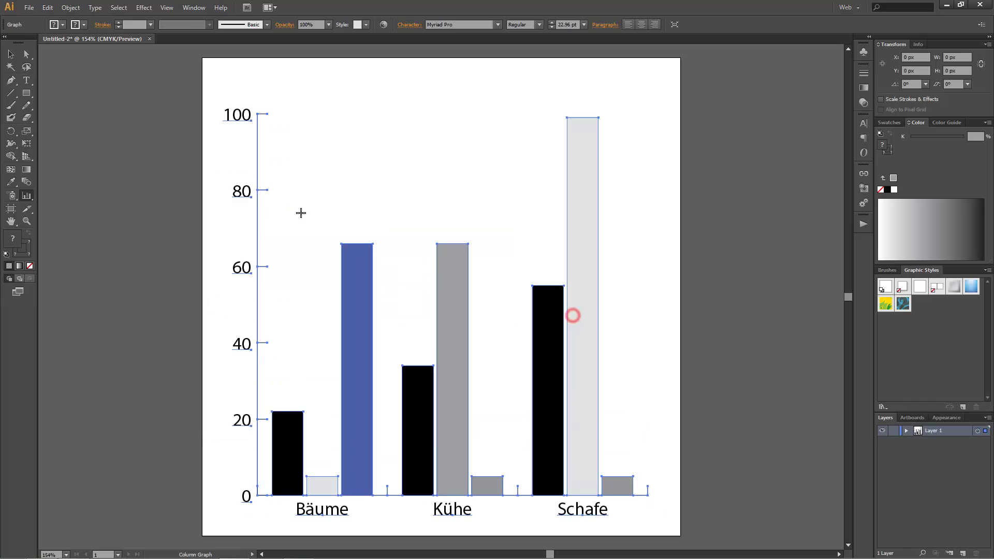
double_click(33, 194)
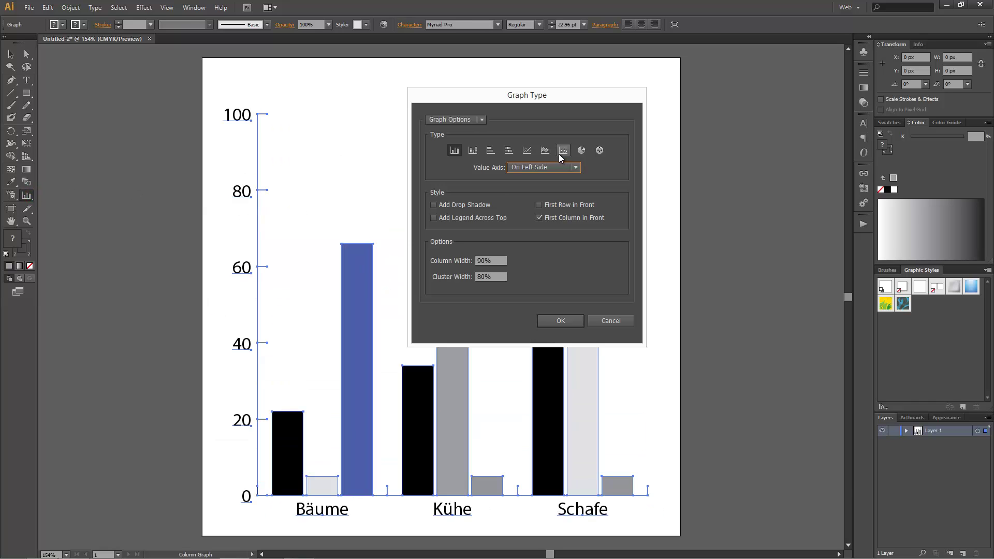
Try Add Drop Shadow on the graph's columns, then remove it again
drag(481, 96, 633, 92)
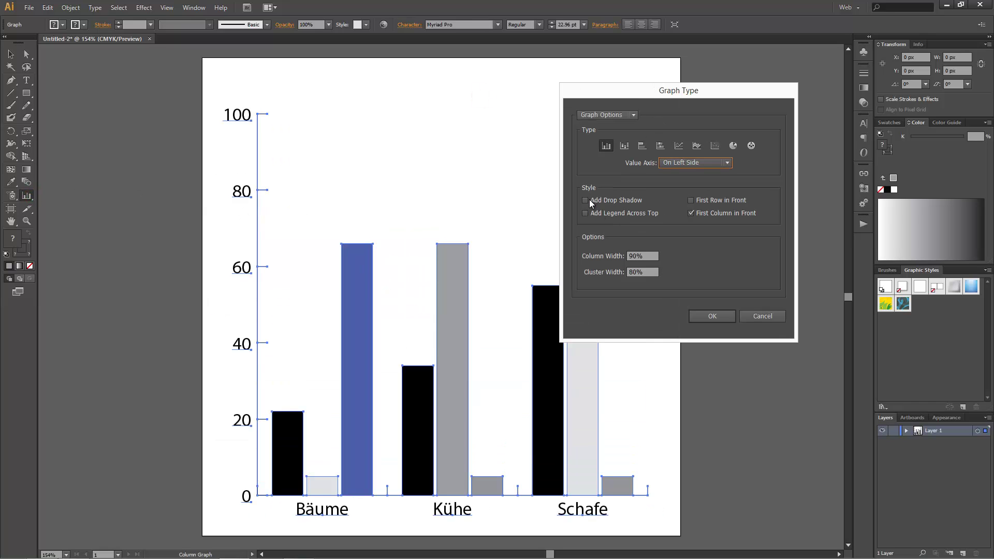
click(586, 201)
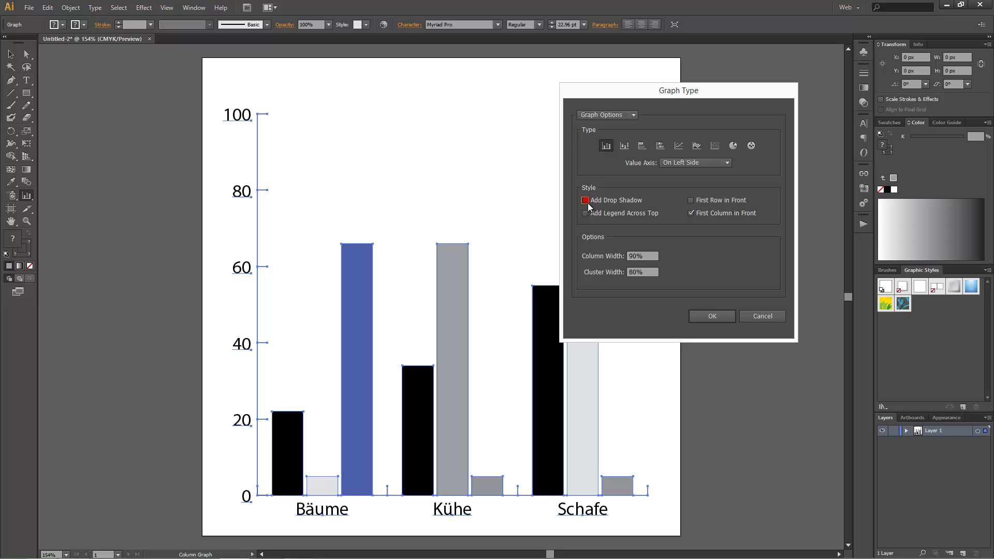
click(731, 313)
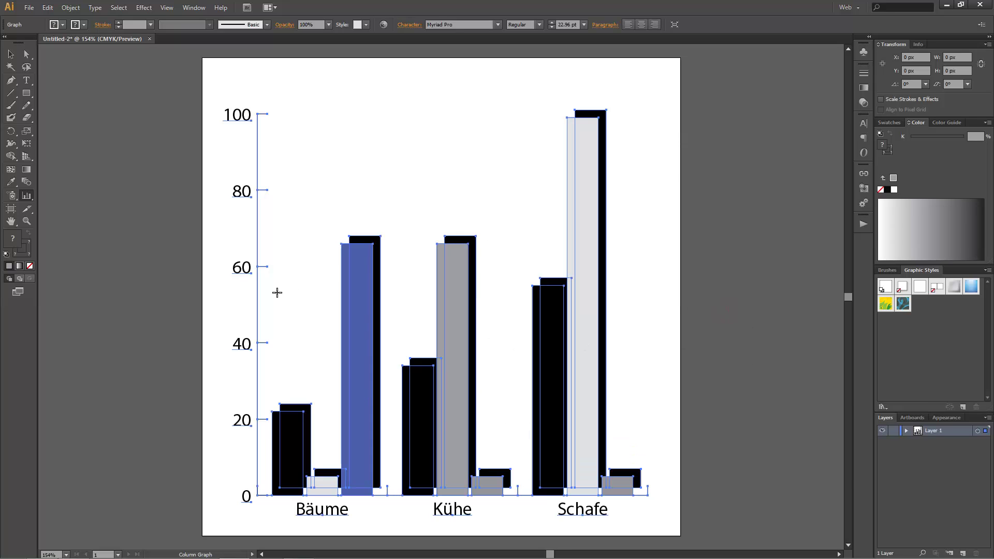
double_click(27, 196)
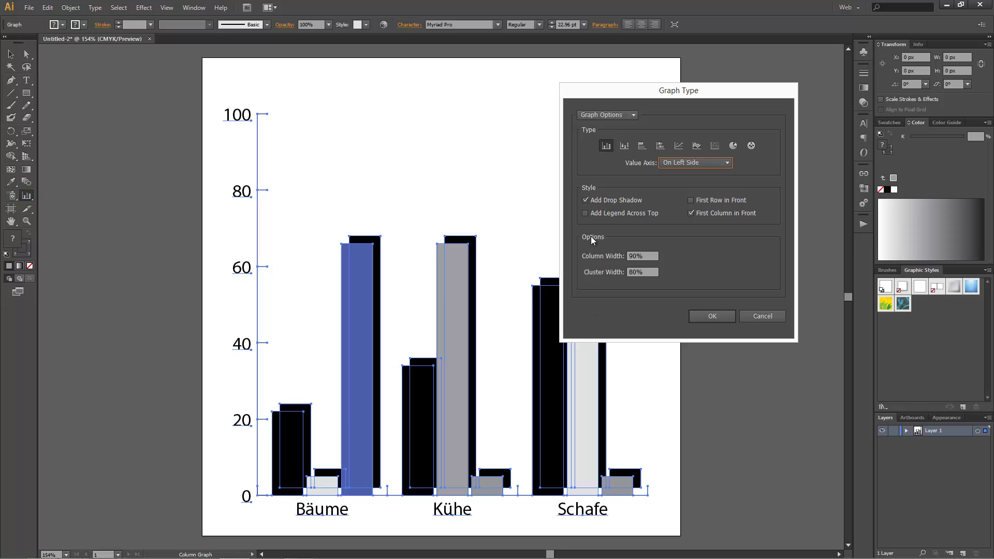
click(585, 200)
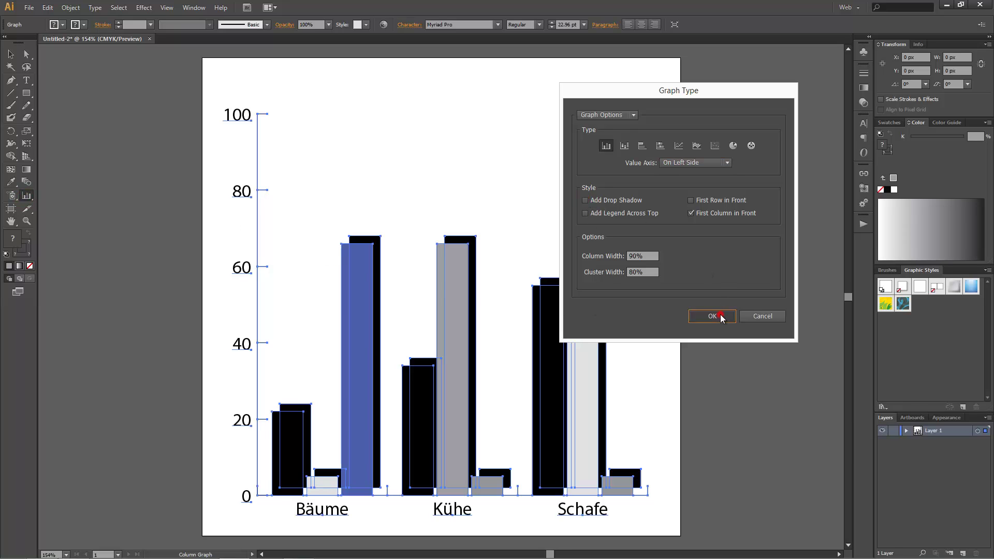
click(721, 316)
Toggle First Row in Front on and back off, and set Column Width to 100%
double_click(27, 195)
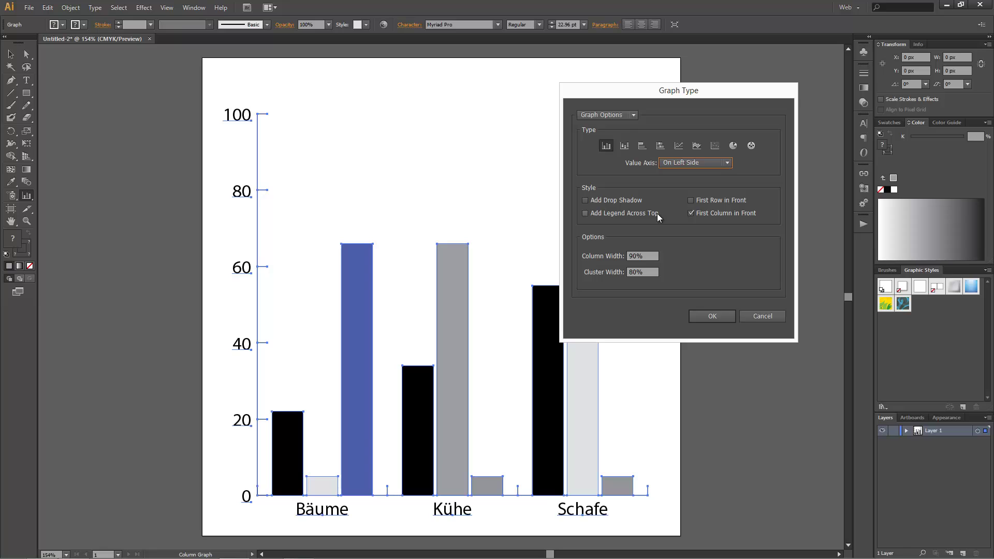
click(724, 200)
click(712, 318)
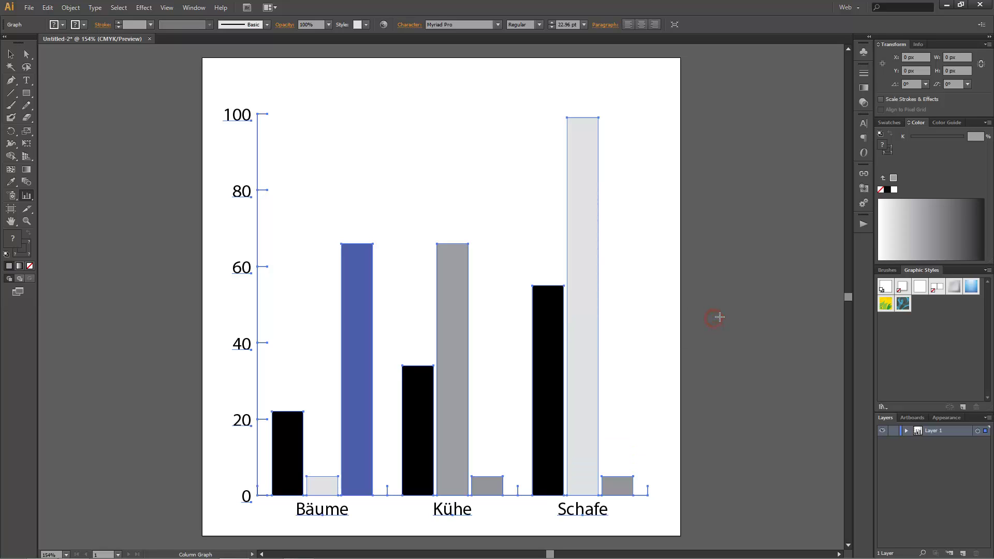
double_click(29, 197)
click(716, 202)
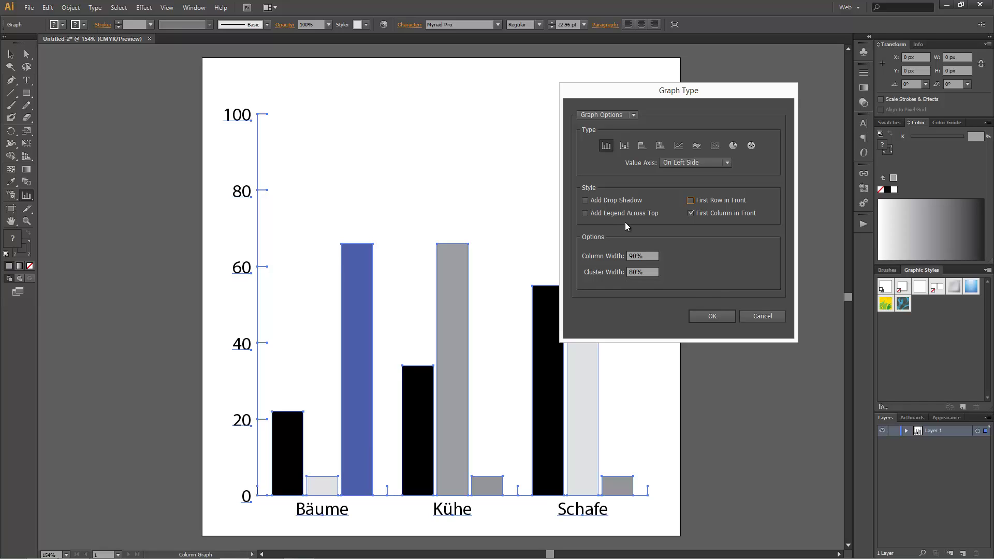
drag(637, 259, 607, 262)
text(00)
click(715, 320)
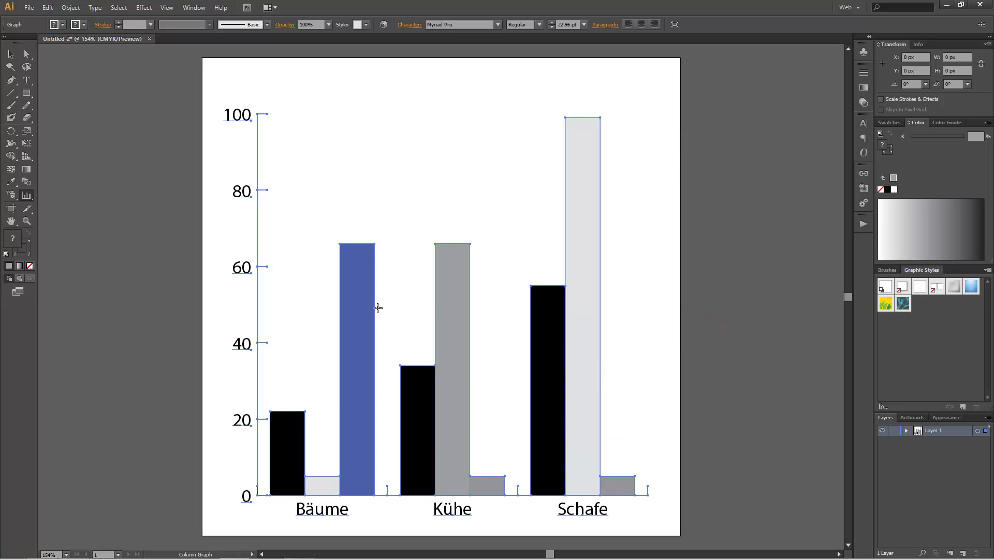
Set the graph's Column Width to 50%
double_click(26, 196)
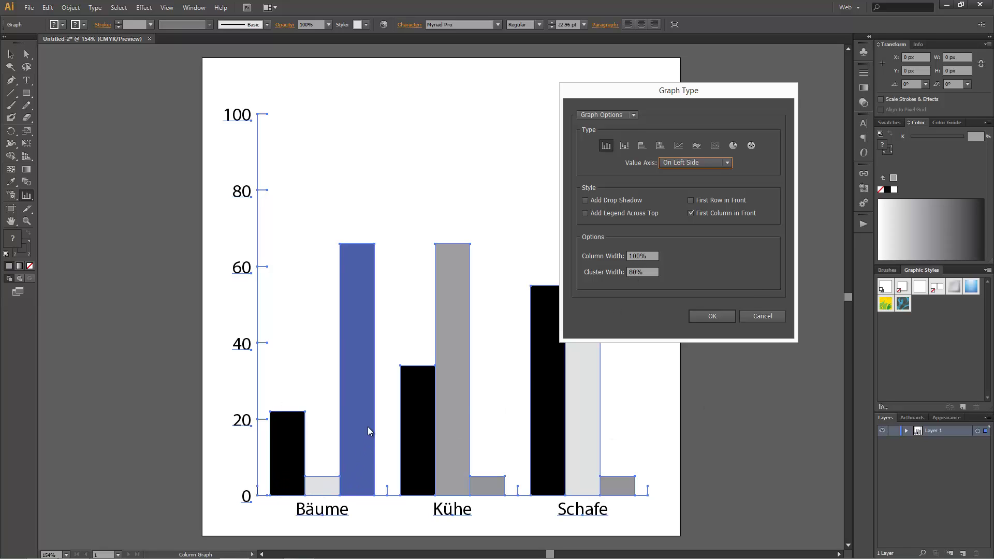
double_click(641, 256)
text(50)
click(700, 315)
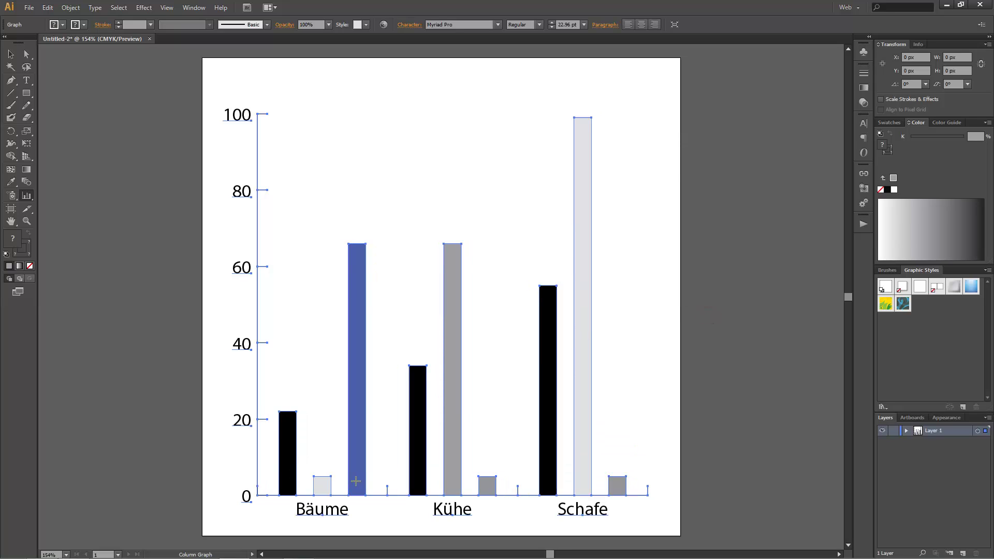
Change the graph's Cluster Width to 10
double_click(26, 195)
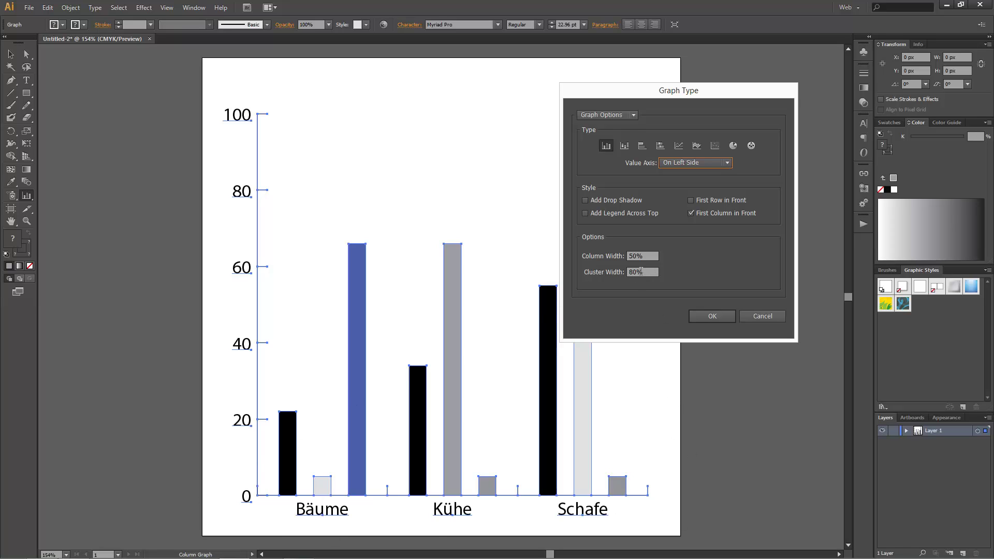
double_click(640, 271)
text(1)
text(0)
click(711, 317)
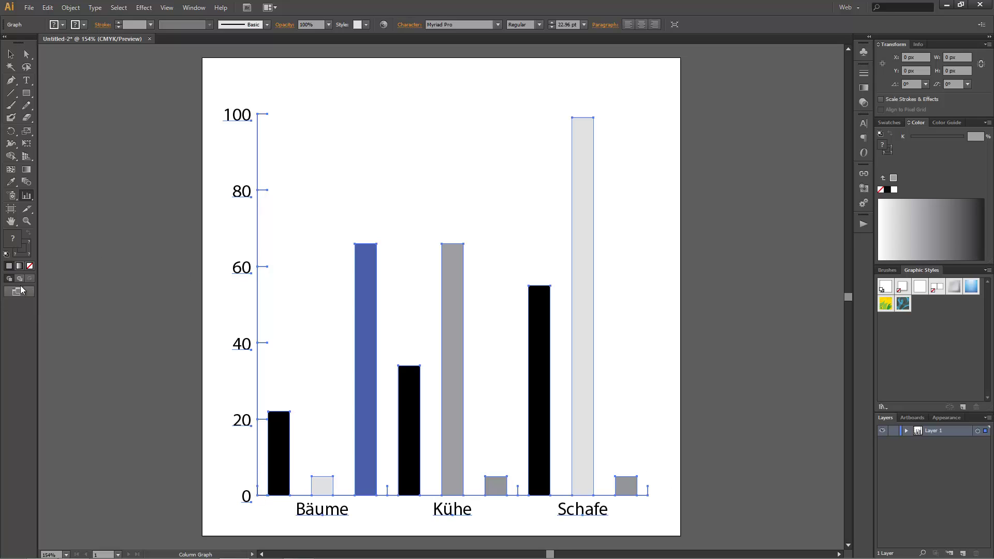
Set Cluster Width to 10%, then edit it back to 80%
double_click(30, 194)
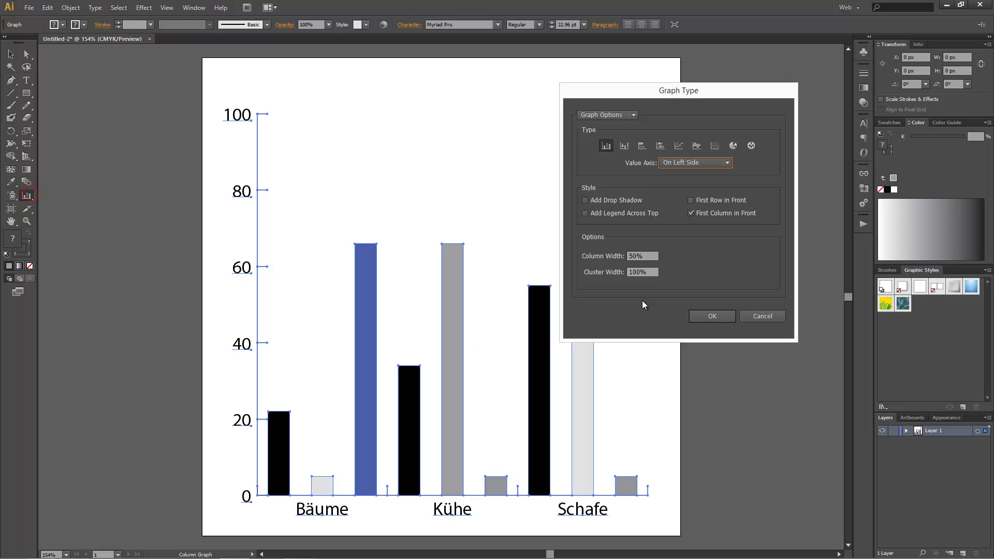
double_click(641, 272)
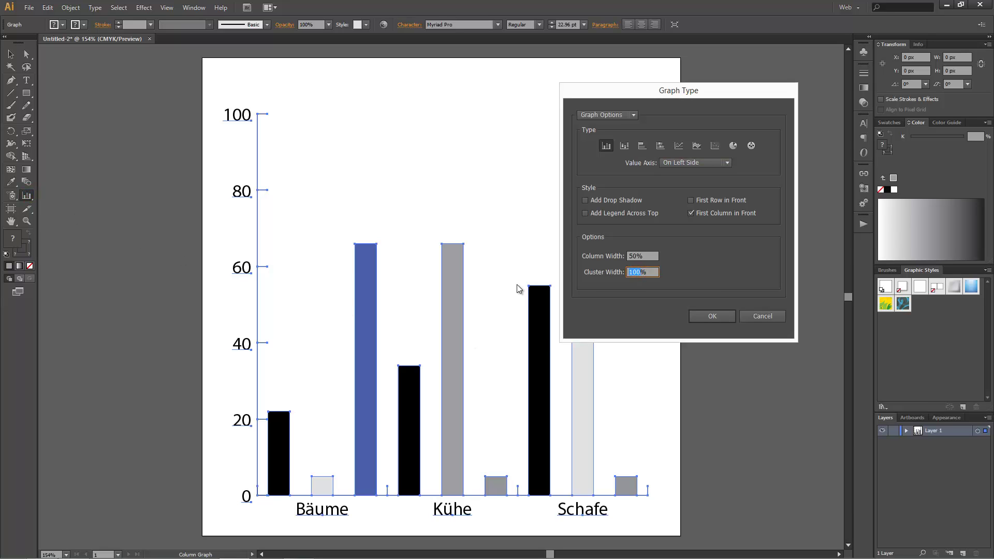
text(10)
click(713, 316)
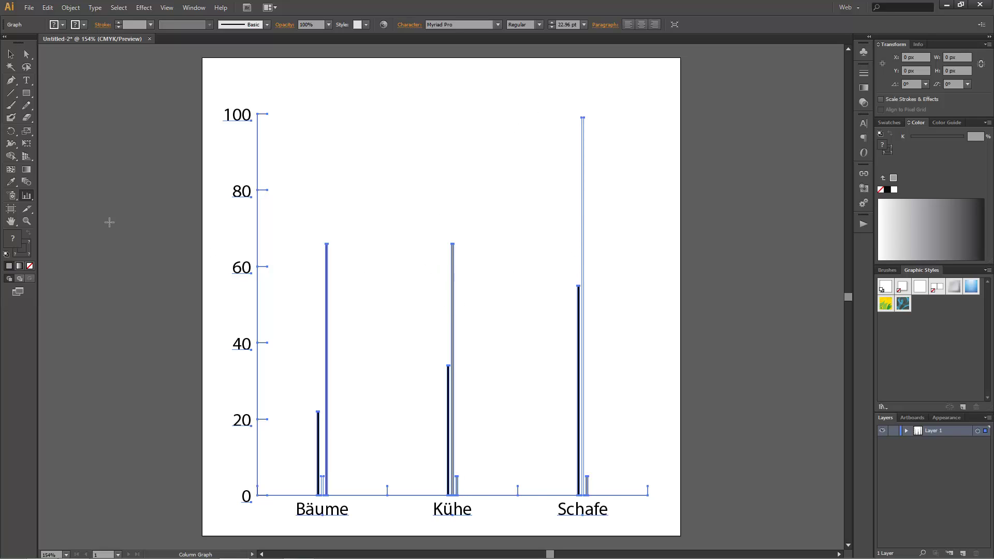
double_click(26, 195)
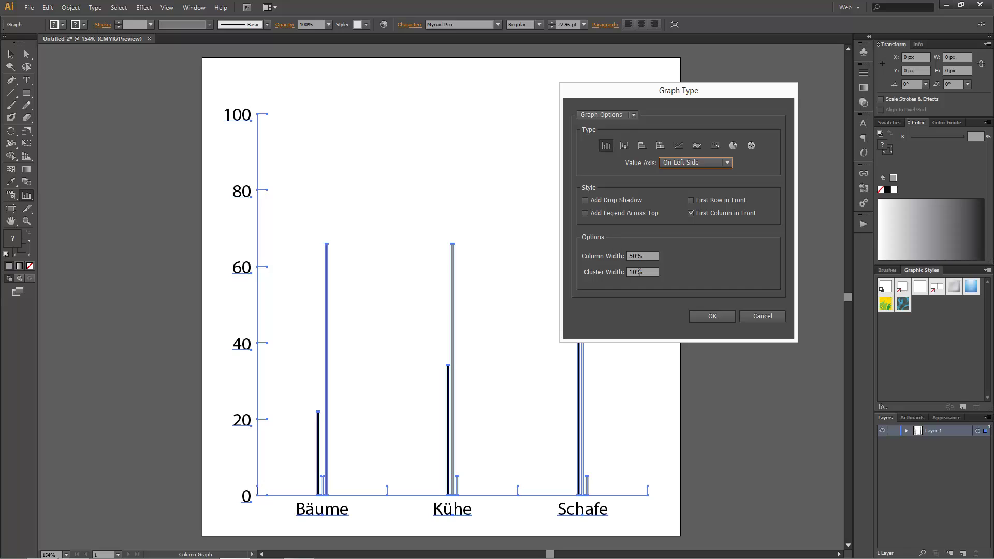
double_click(640, 273)
click(710, 314)
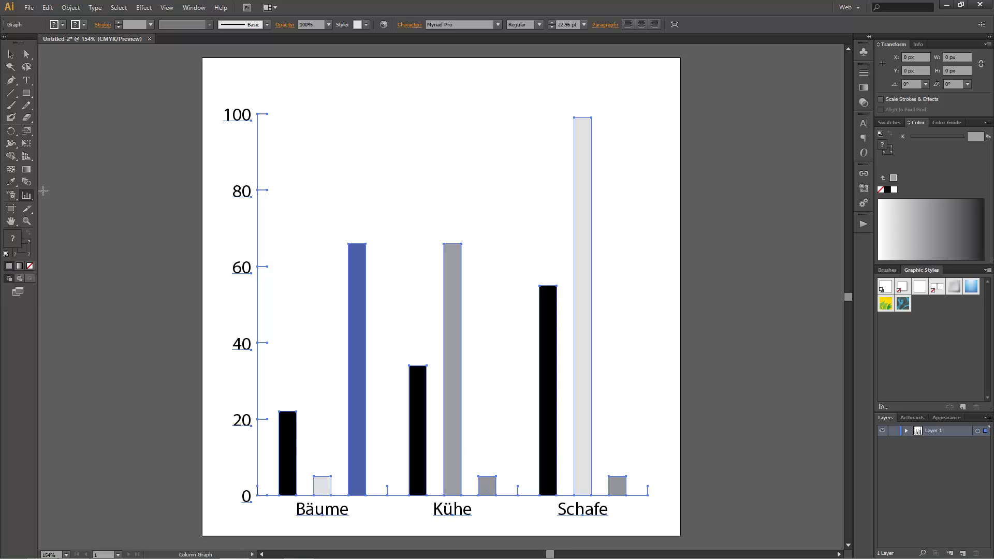
Set Column Width back to 100% so bars sit flush within each group
click(25, 195)
double_click(25, 195)
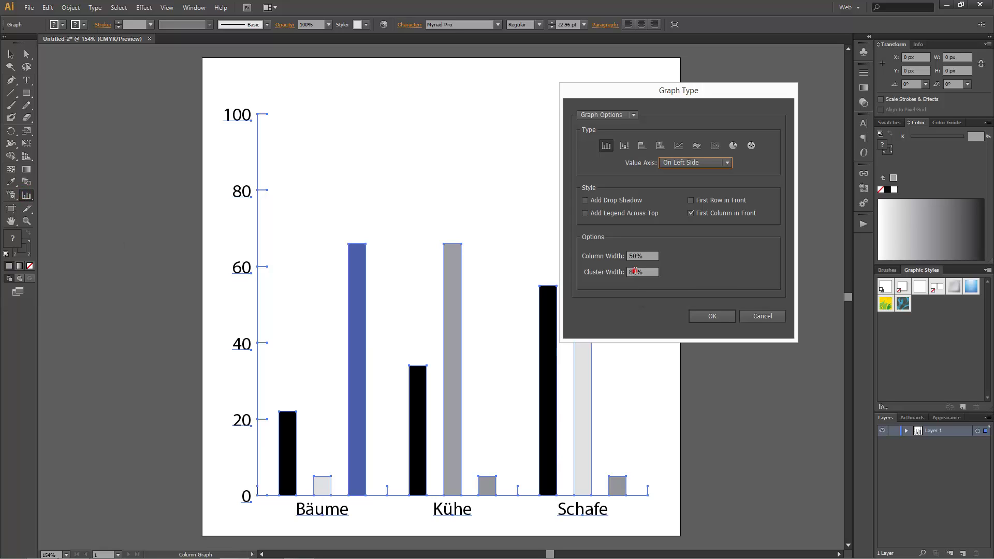
double_click(635, 272)
double_click(636, 256)
click(636, 257)
double_click(636, 257)
text(100)
click(725, 313)
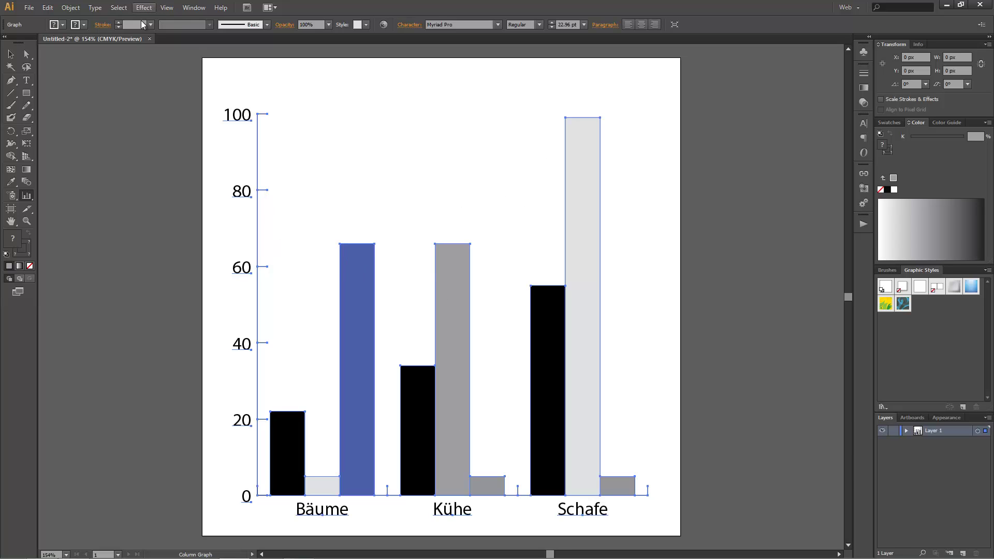
click(149, 38)
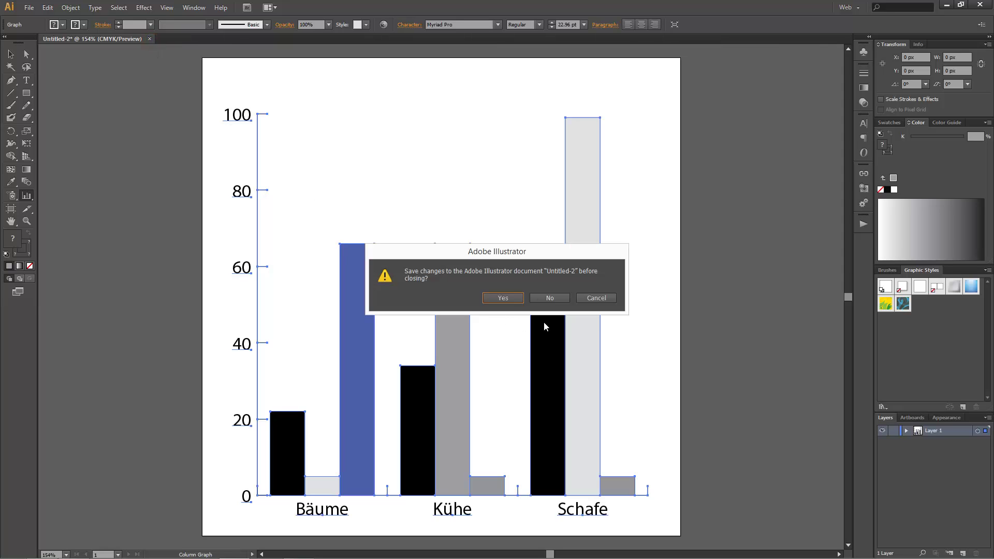
click(551, 300)
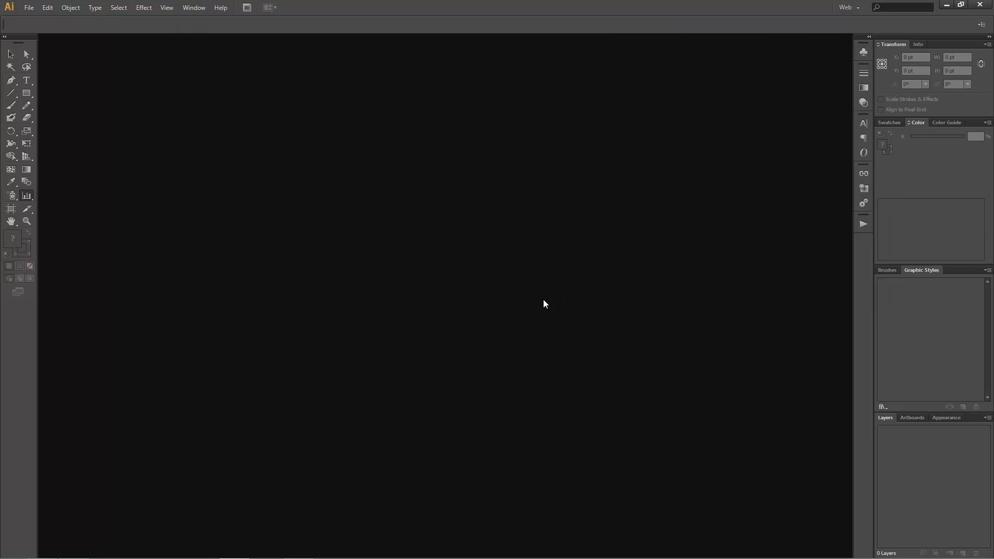
key(ctrl+n)
click(552, 351)
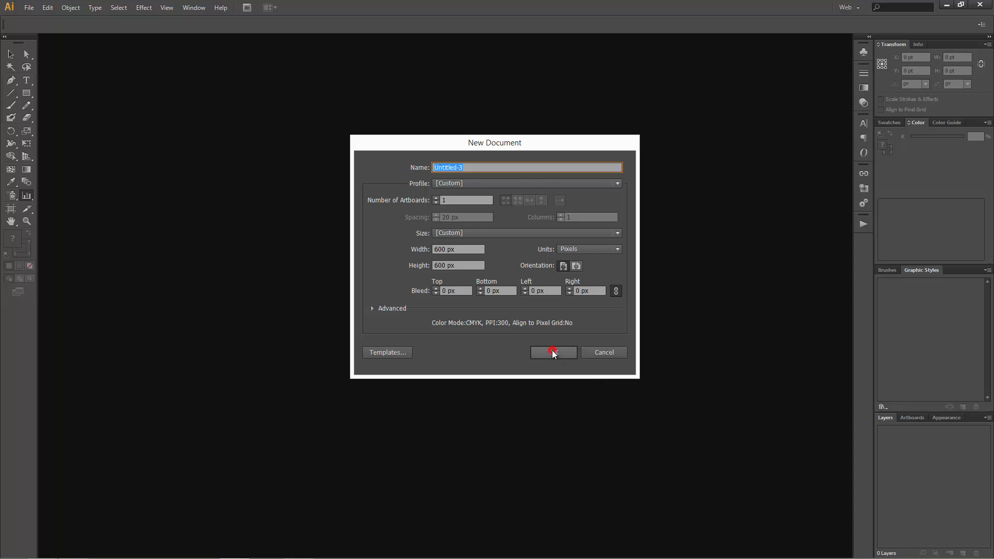
click(12, 197)
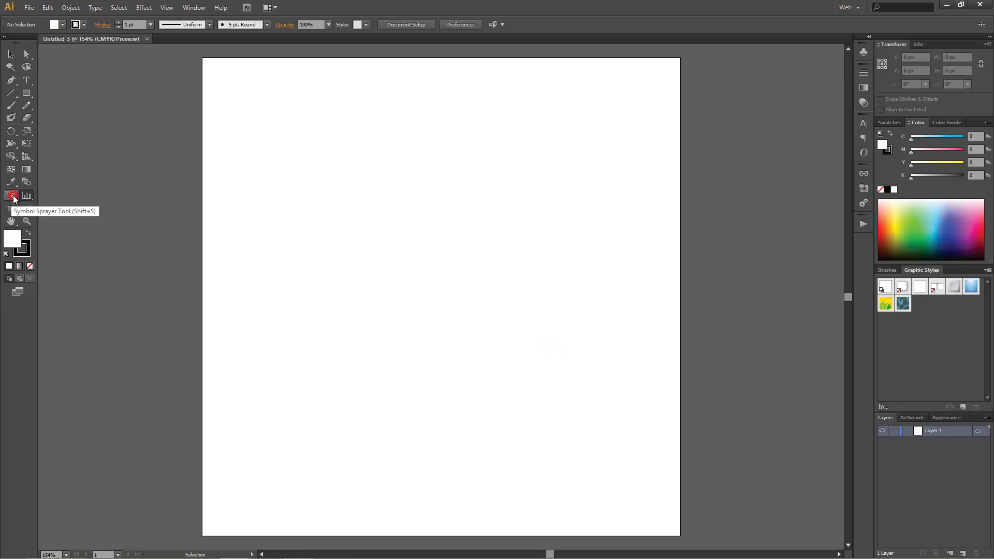
click(11, 197)
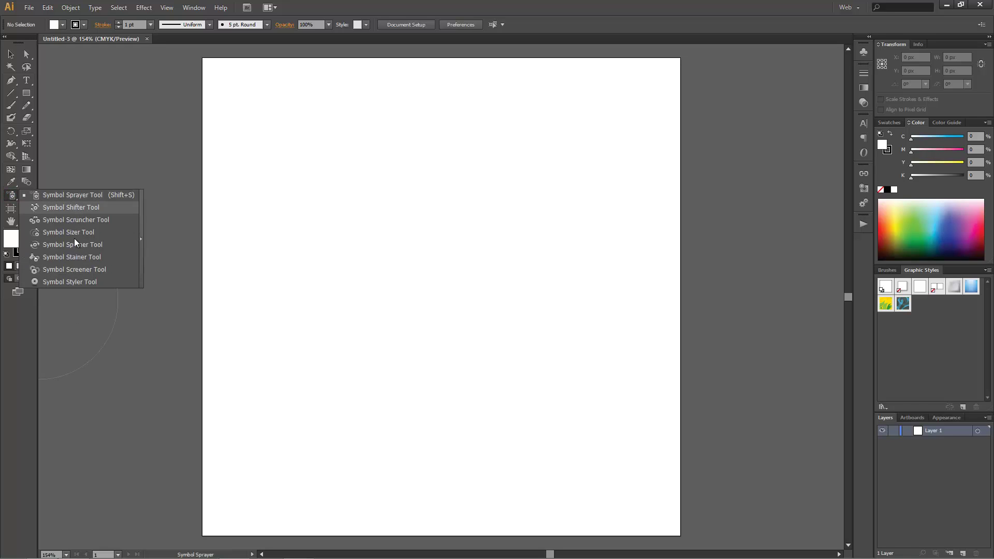
click(58, 194)
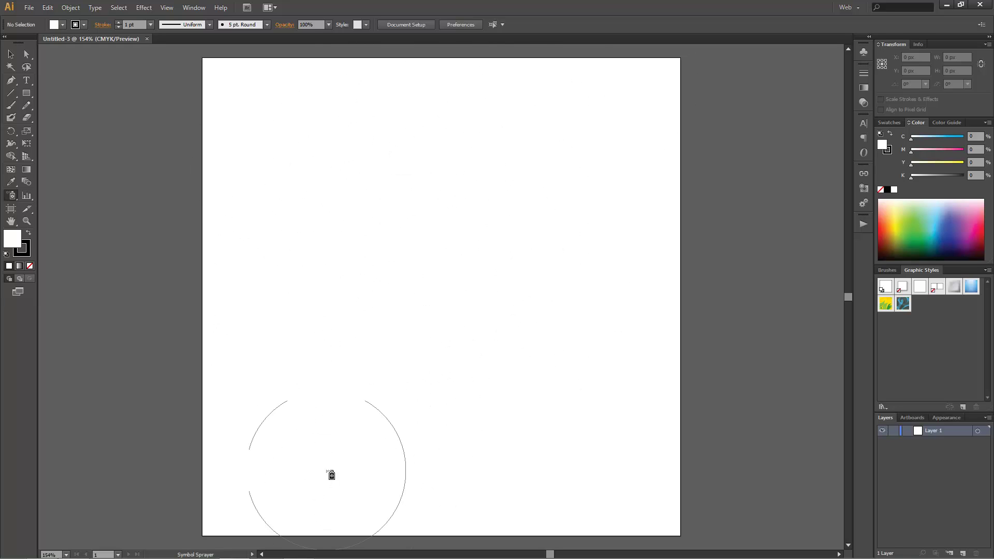
Drag TreeSilhouette029.png from the Downloads folder onto the artboard
click(73, 549)
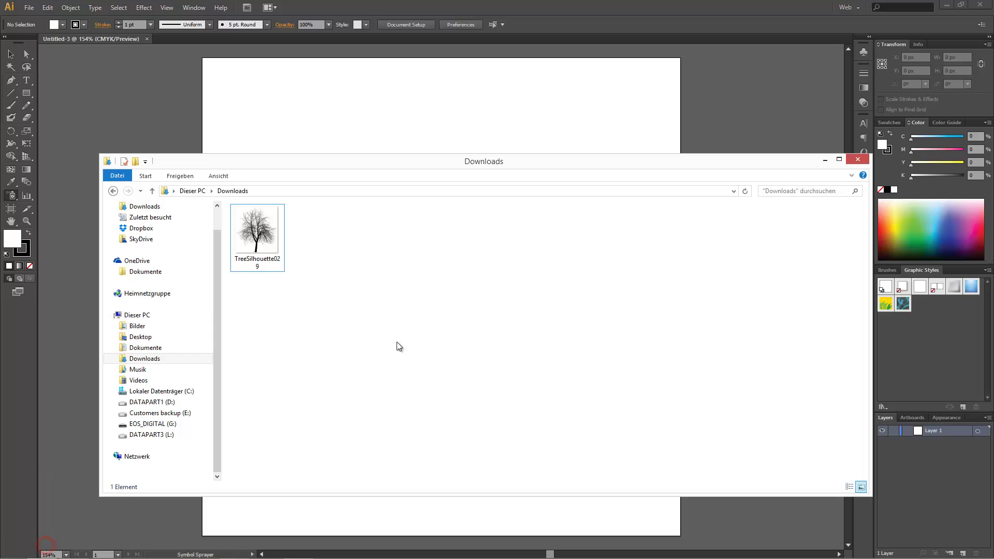
drag(269, 234, 398, 123)
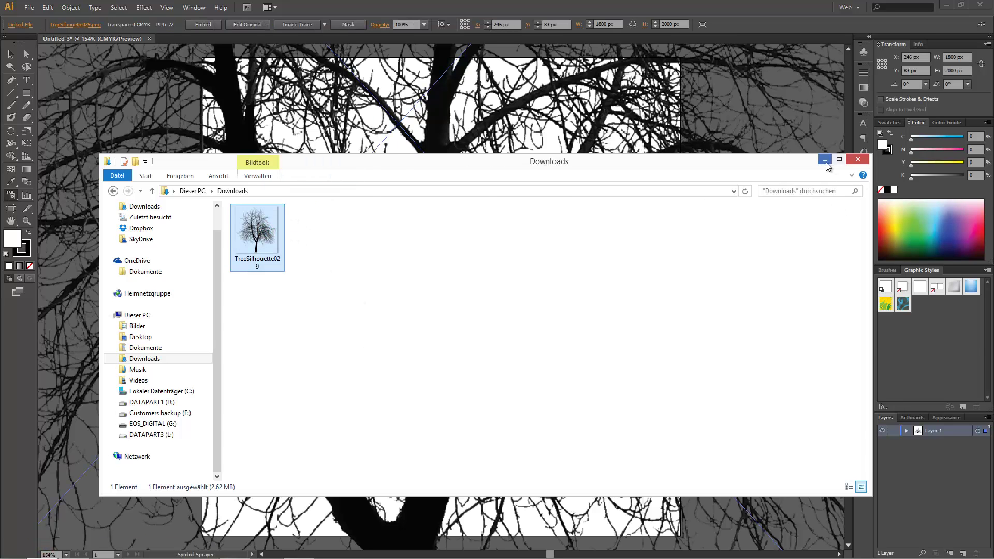
click(826, 161)
Scale the tree image down, move it onto the artboard, and deselect it
click(11, 54)
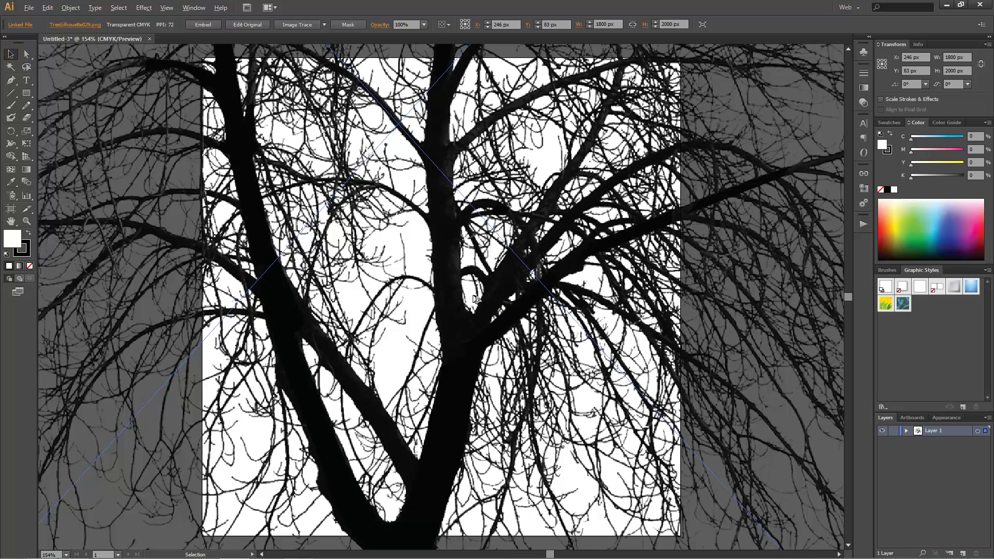
scroll(476, 298, down, 5)
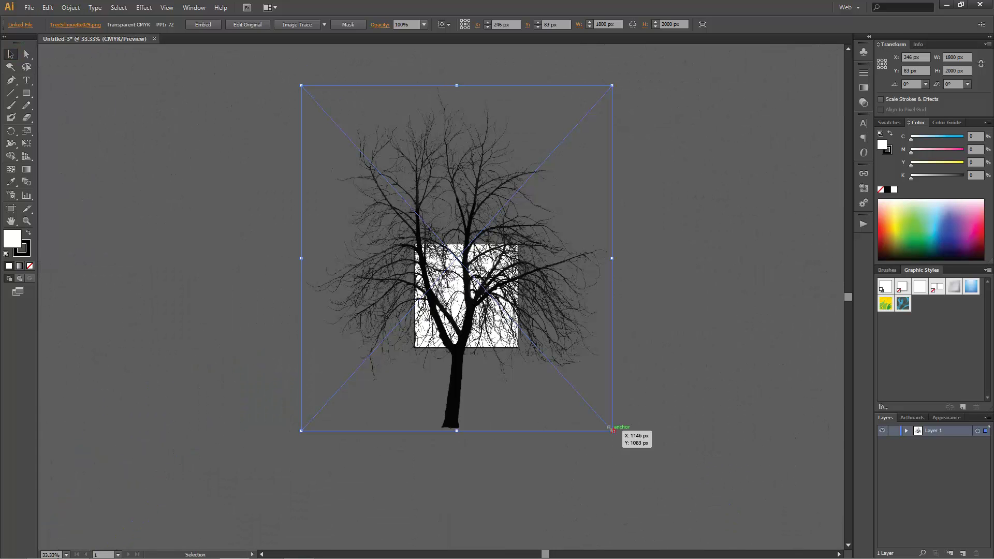
drag(612, 430, 415, 190)
drag(364, 154, 483, 312)
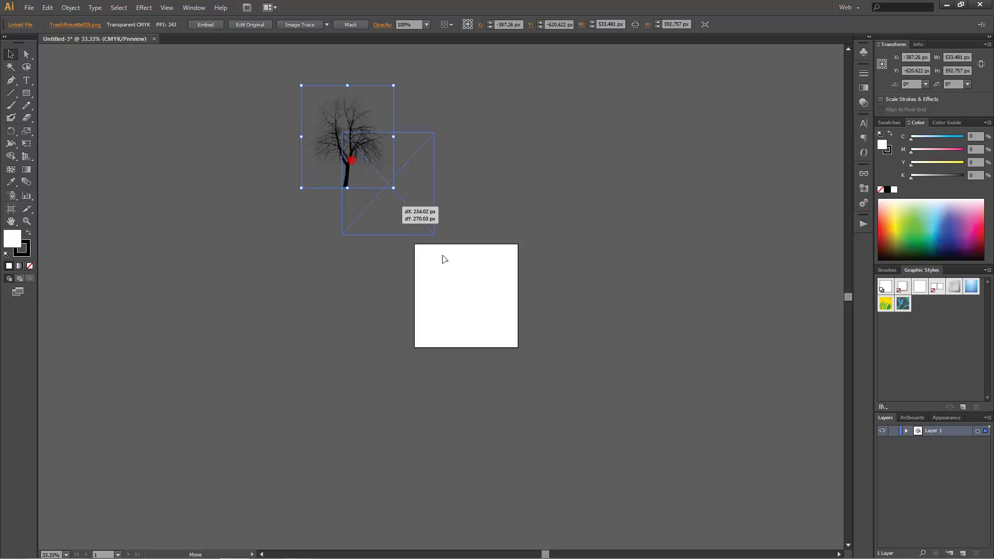
click(500, 374)
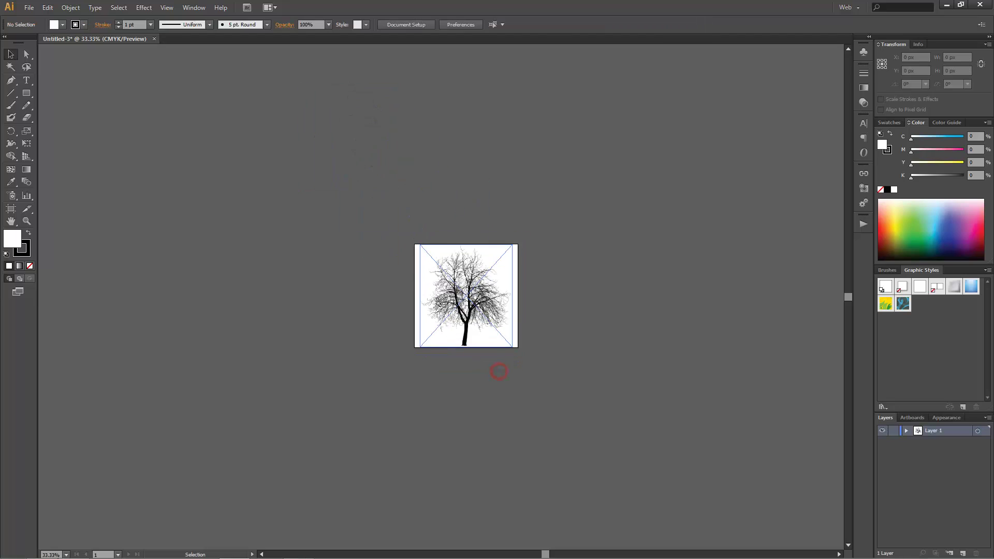
scroll(500, 373, up, 1)
scroll(517, 378, up, 2)
scroll(569, 385, up, 2)
scroll(600, 383, down, 1)
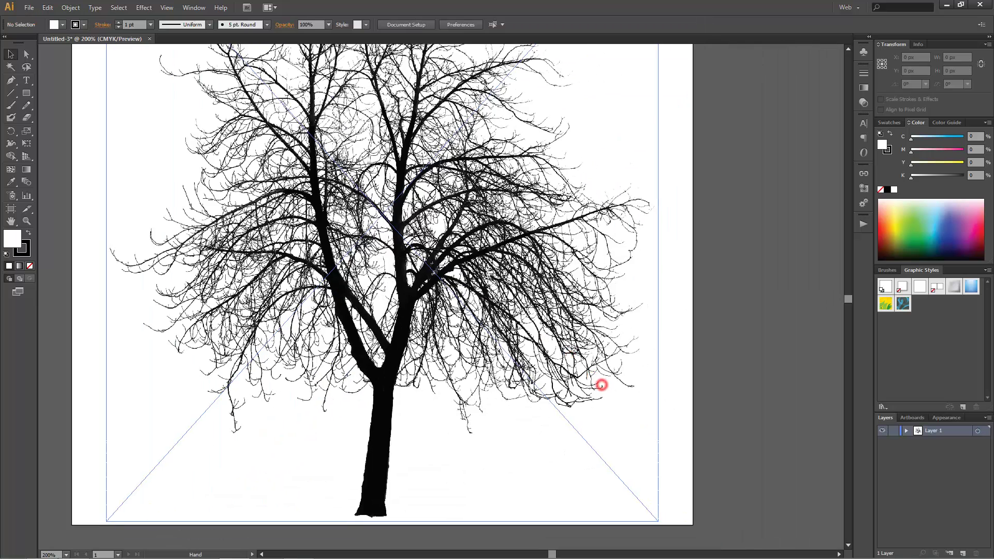
scroll(505, 339, up, 1)
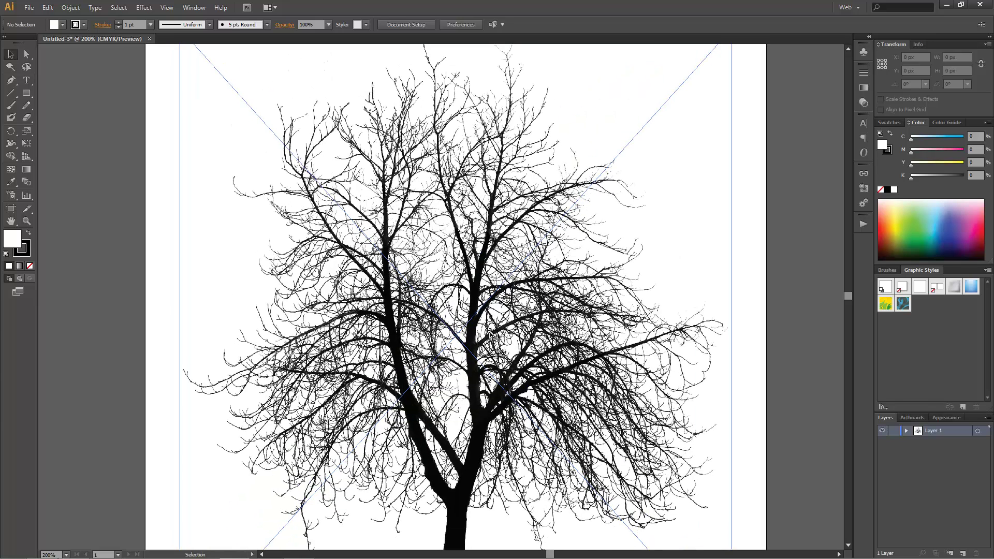
scroll(487, 335, down, 1)
scroll(487, 335, down, 1)
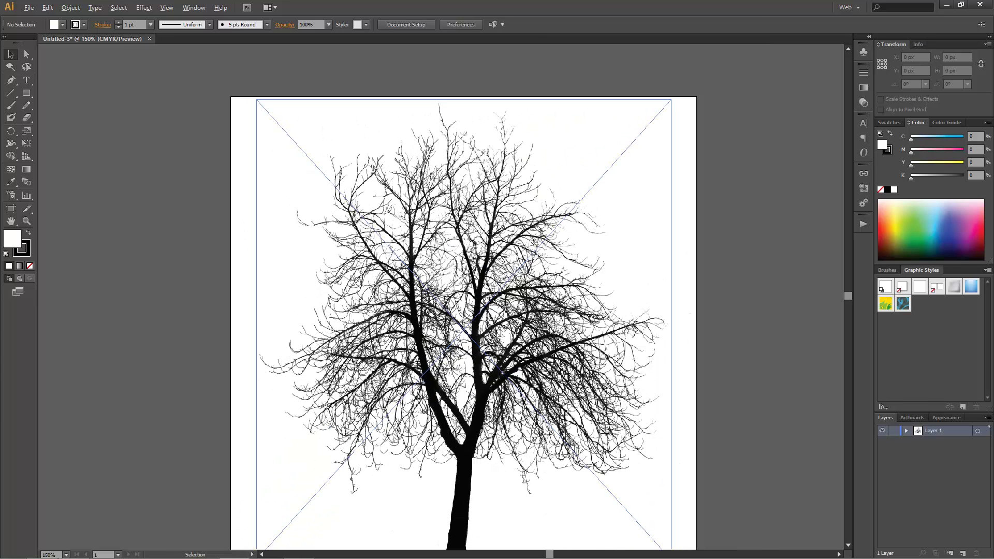
drag(494, 359, 476, 317)
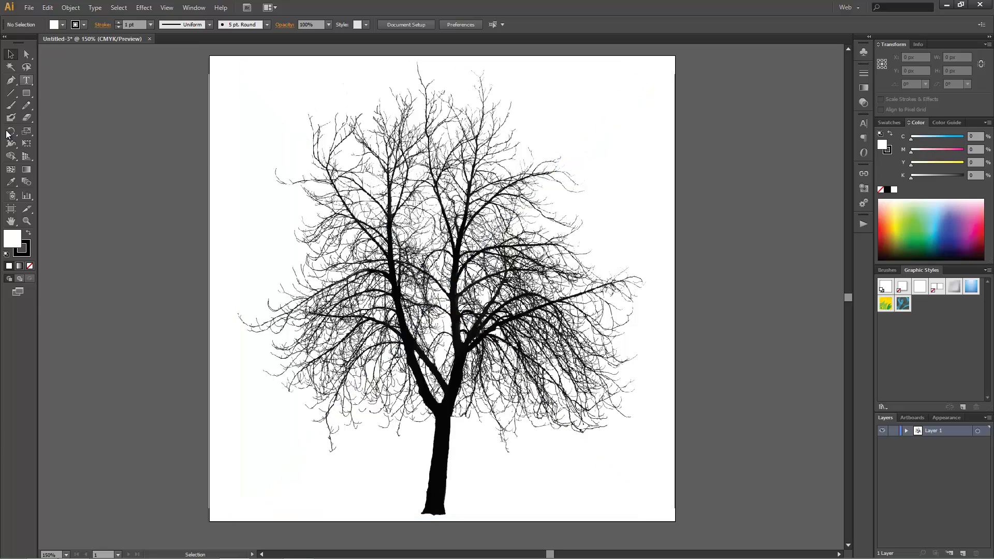
With the Symbol Sprayer active, open the Nature library and dock it under the Symbols panel
click(13, 196)
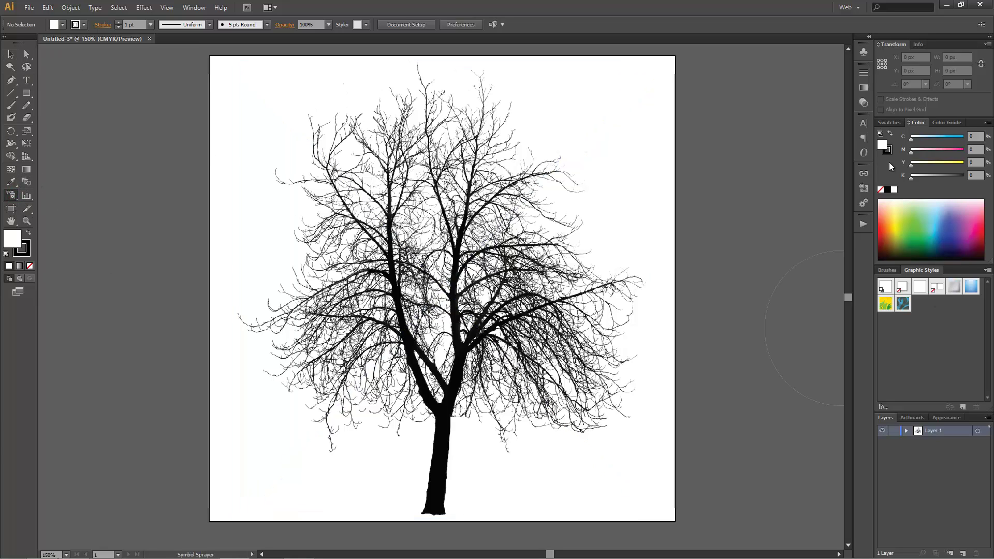
click(863, 51)
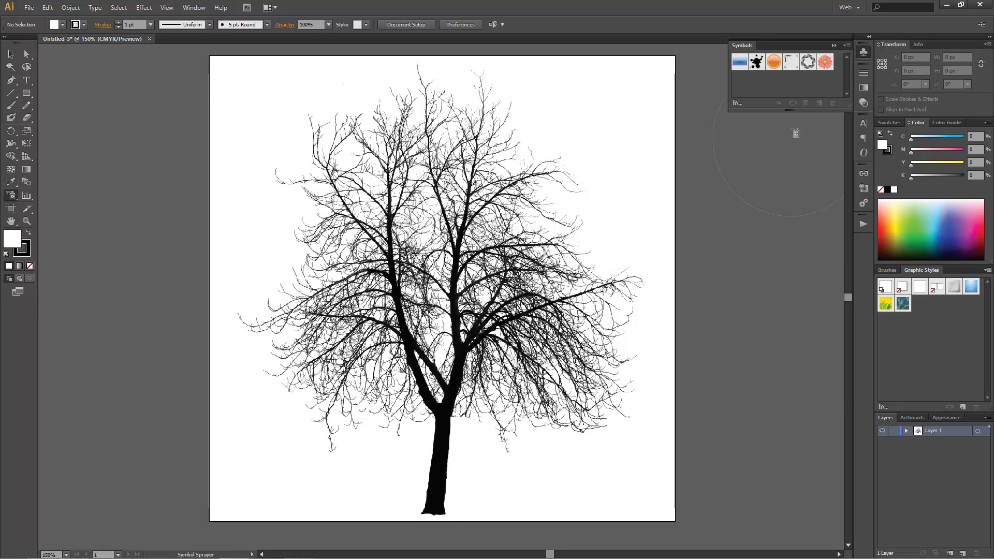
drag(790, 111, 790, 324)
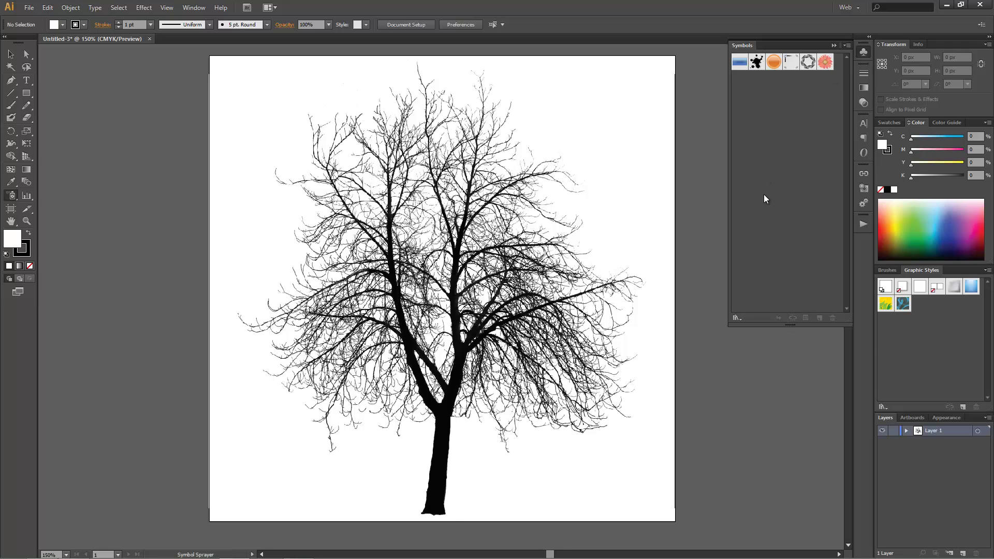
click(736, 319)
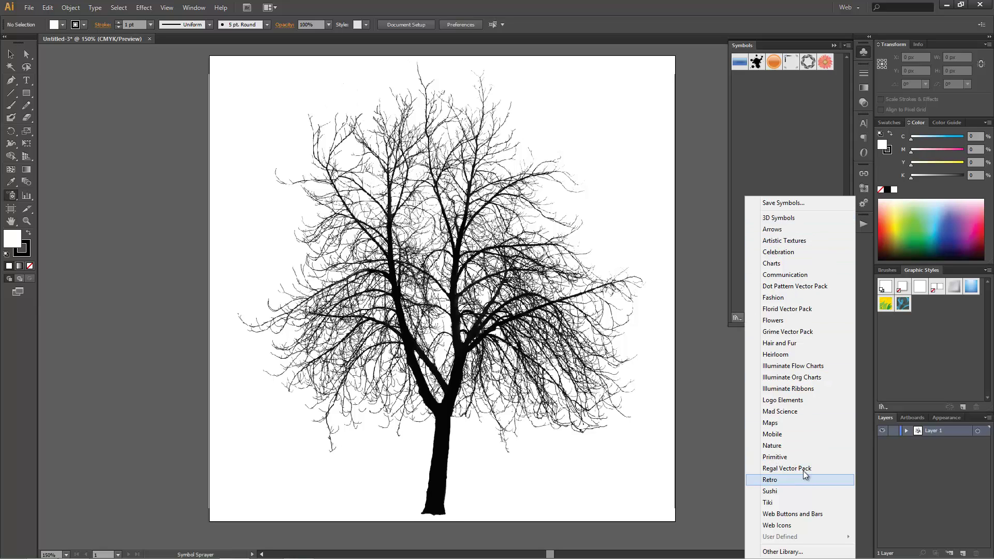
click(786, 446)
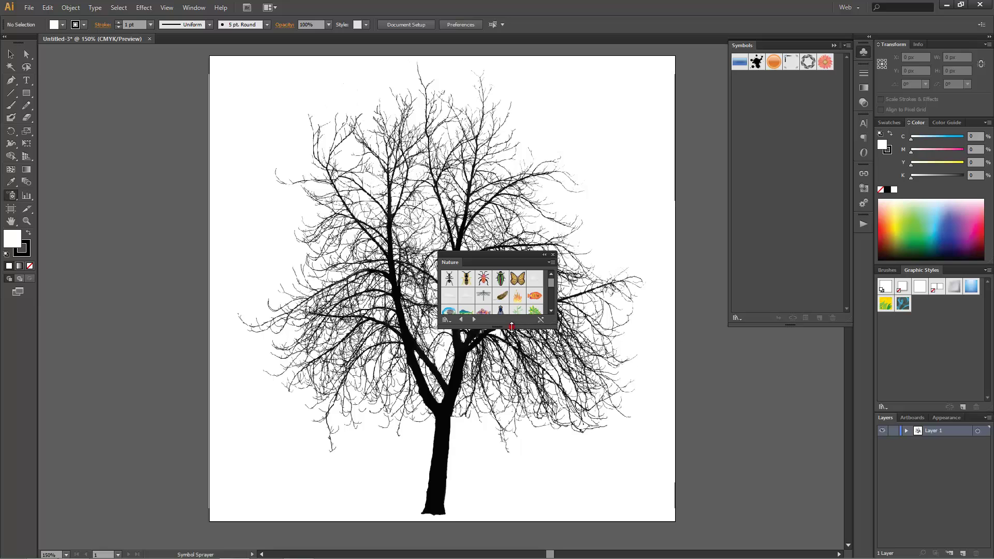
drag(512, 326, 496, 501)
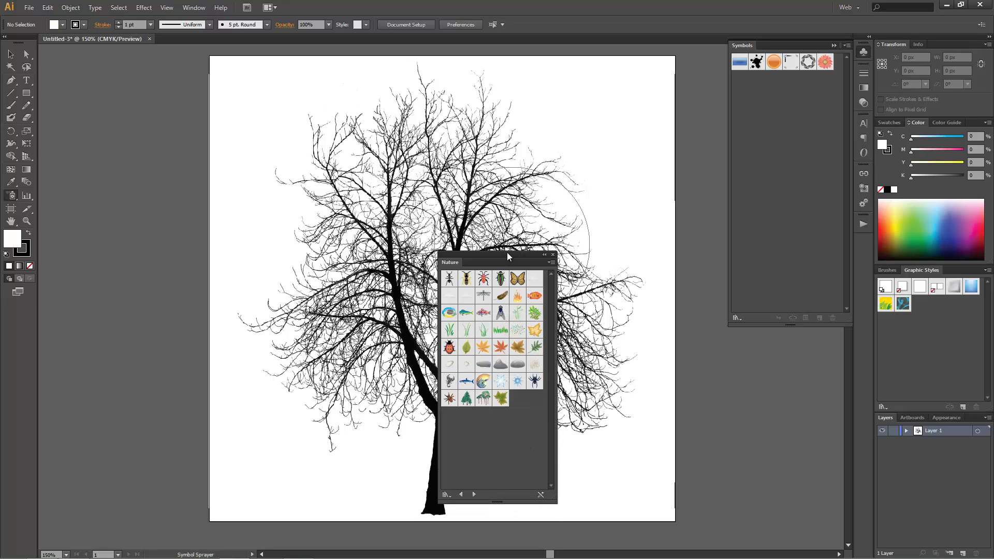
drag(507, 256, 797, 129)
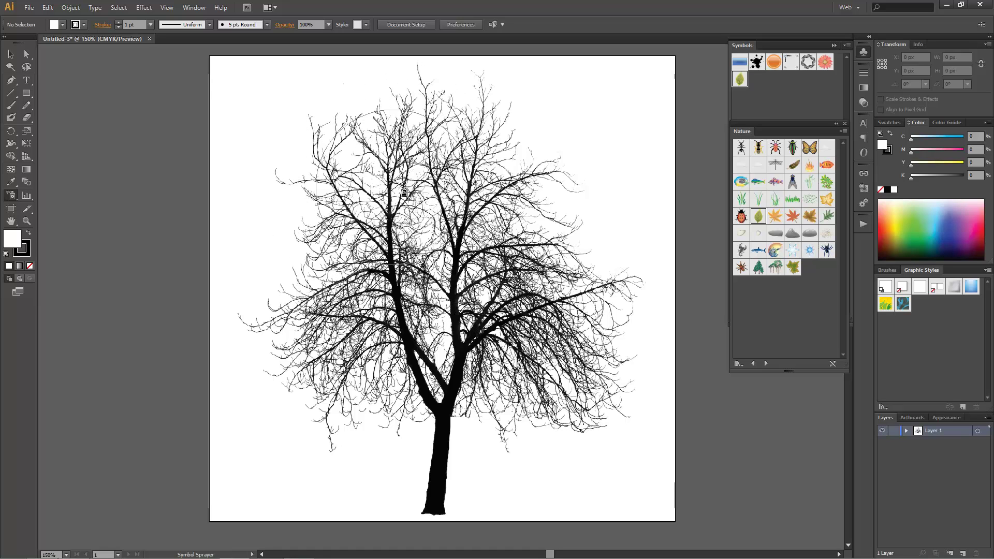
Spray green leaf symbols over the tree branches and crown in two strokes
mouse_move(394, 170)
mouse_down()
mouse_move(420, 171)
mouse_move(349, 335)
mouse_up()
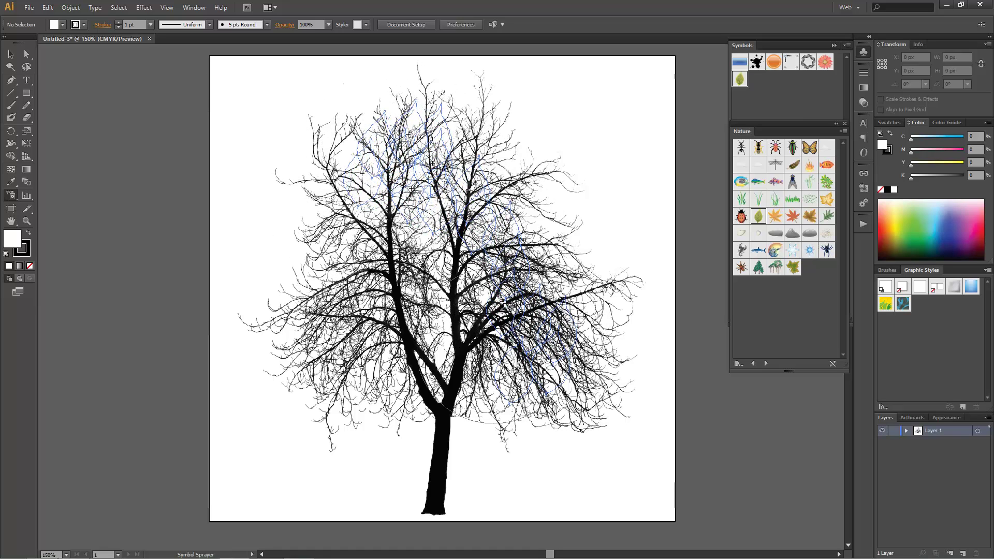
drag(349, 335, 432, 235)
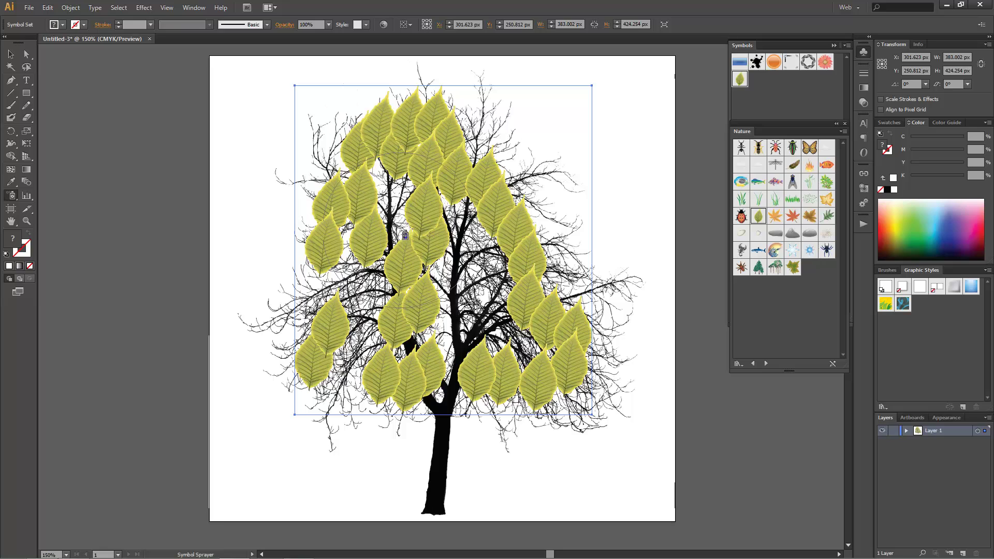
Push the leaves with the Symbol Shifter to spread them evenly, including rightward
click(14, 197)
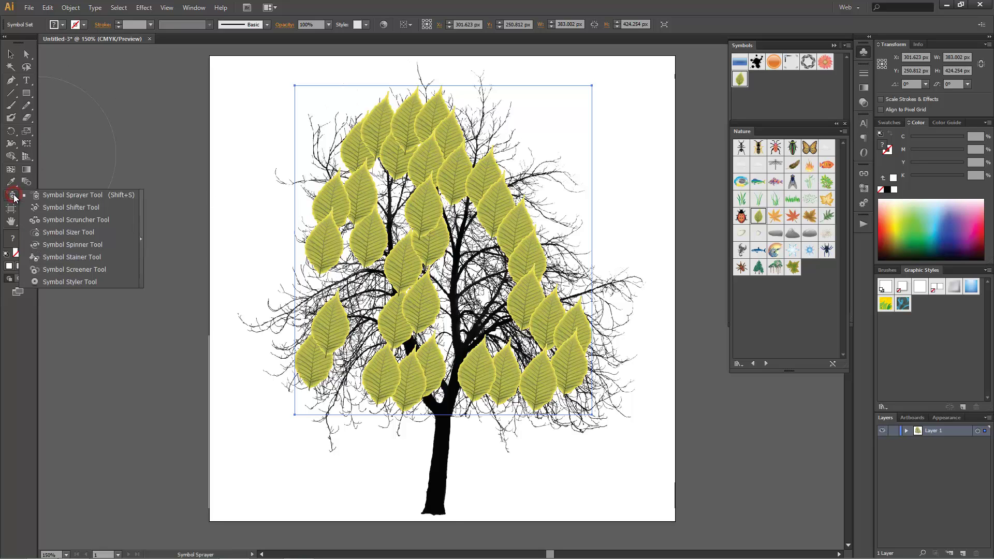
click(98, 209)
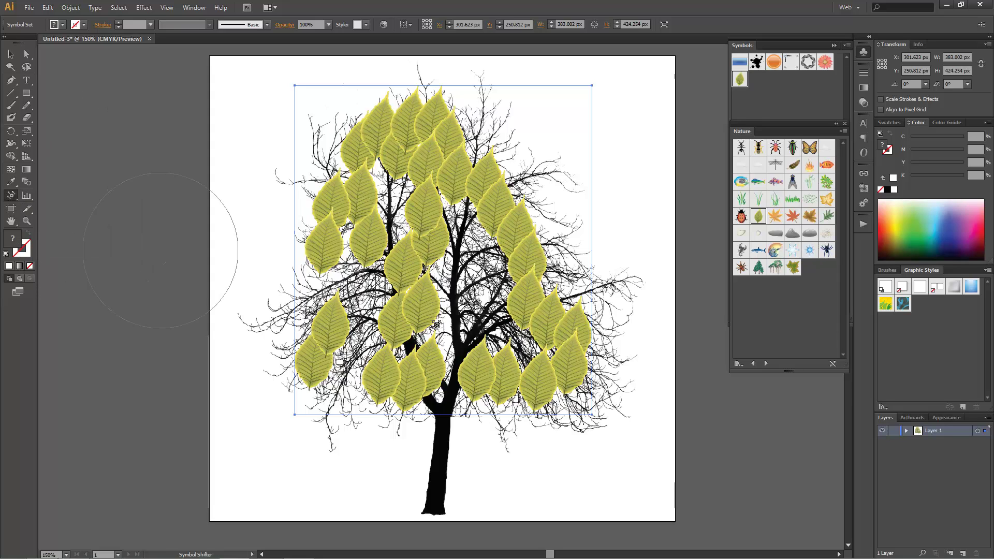
mouse_move(488, 225)
mouse_down()
mouse_move(414, 160)
mouse_move(410, 126)
mouse_up()
drag(534, 373, 549, 357)
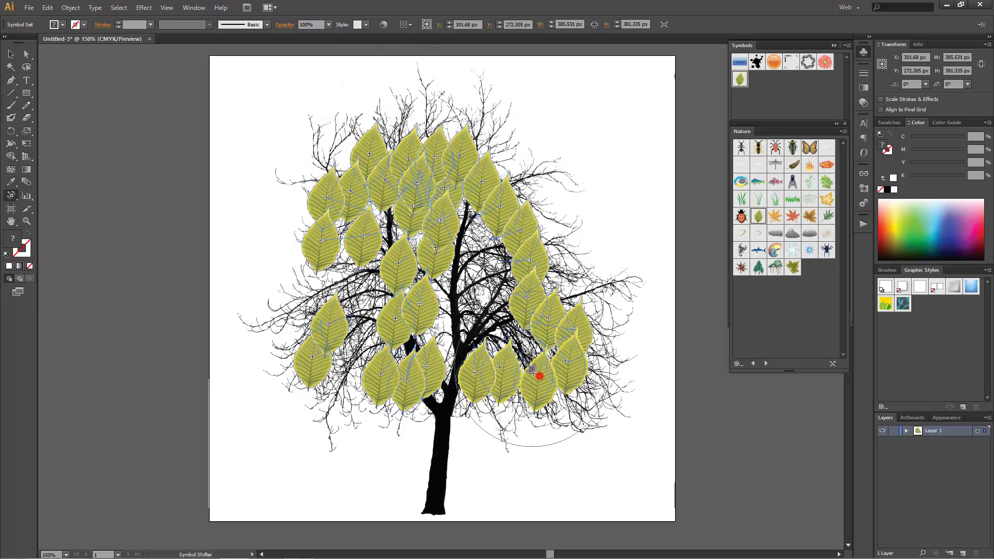
drag(585, 243, 637, 278)
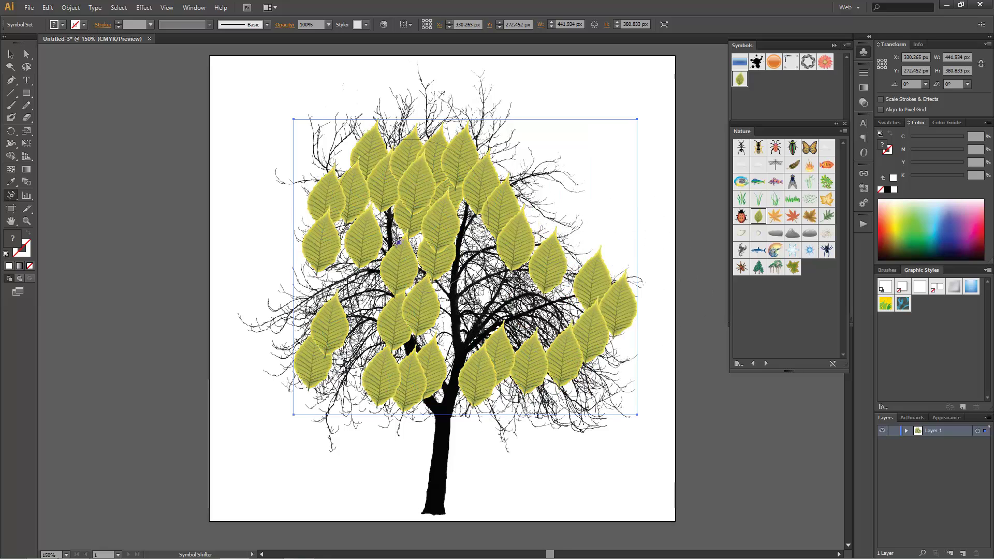
click(485, 299)
drag(485, 299, 417, 278)
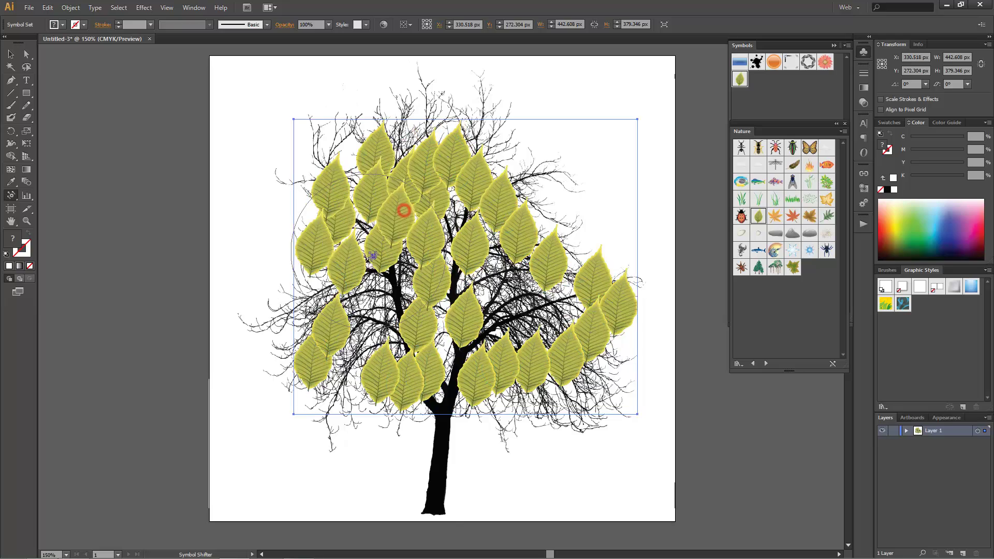
mouse_move(403, 211)
mouse_down()
mouse_move(387, 252)
mouse_move(382, 228)
mouse_up()
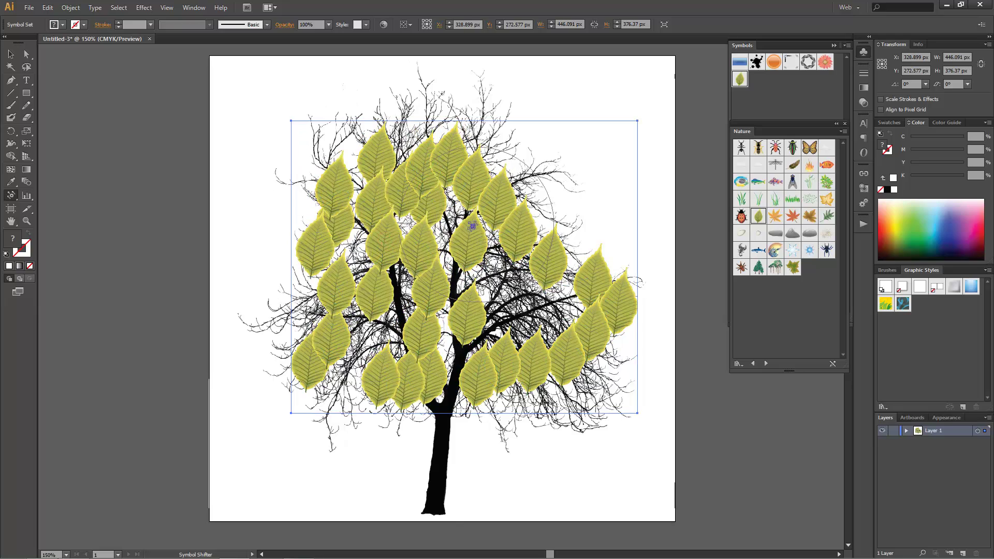
mouse_move(472, 226)
mouse_down()
mouse_move(454, 195)
mouse_move(489, 306)
mouse_up()
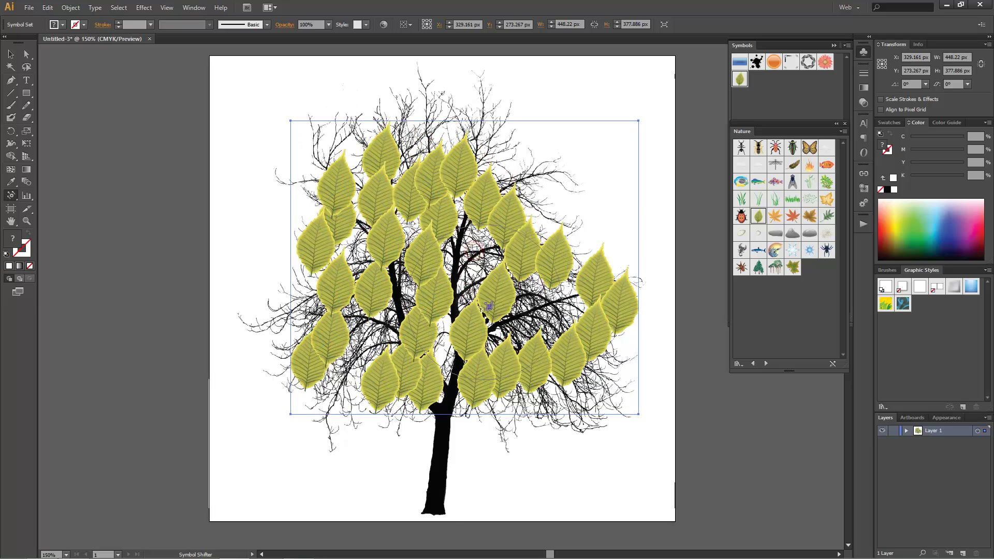
drag(437, 215, 472, 262)
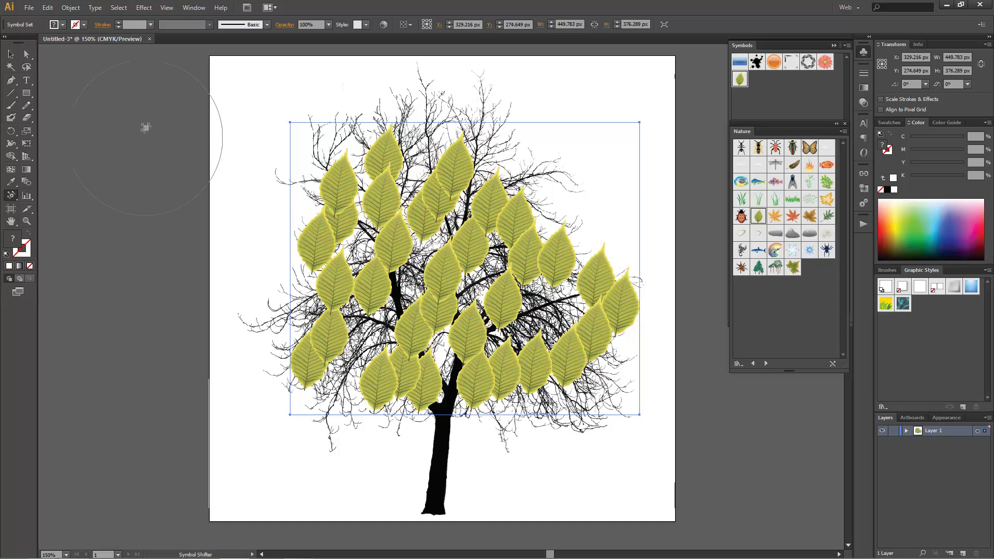
click(12, 200)
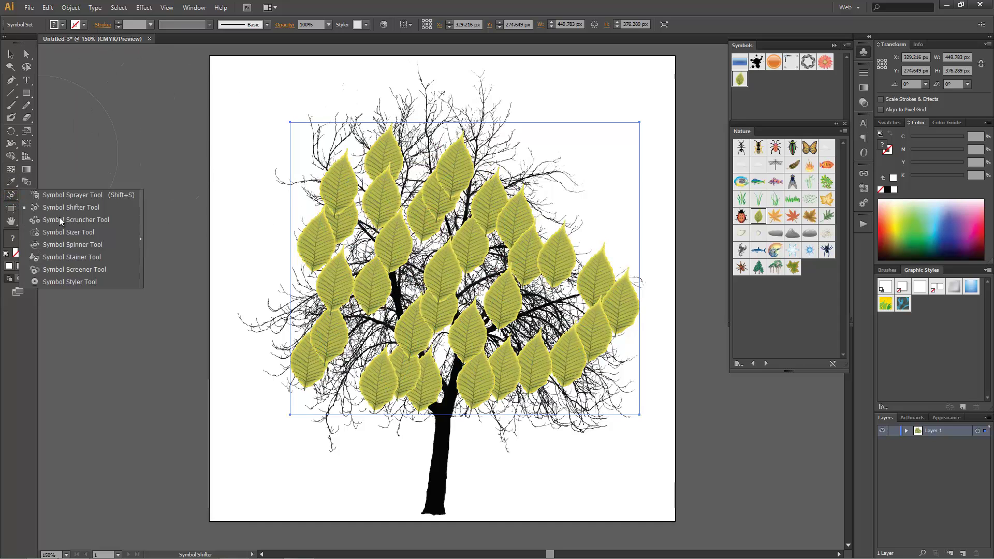
Scrunch leaves closer together, then enlarge the top and right leaves with the Symbol Sizer
click(106, 219)
mouse_move(411, 270)
mouse_down()
mouse_move(448, 305)
mouse_move(306, 355)
mouse_move(309, 364)
mouse_up()
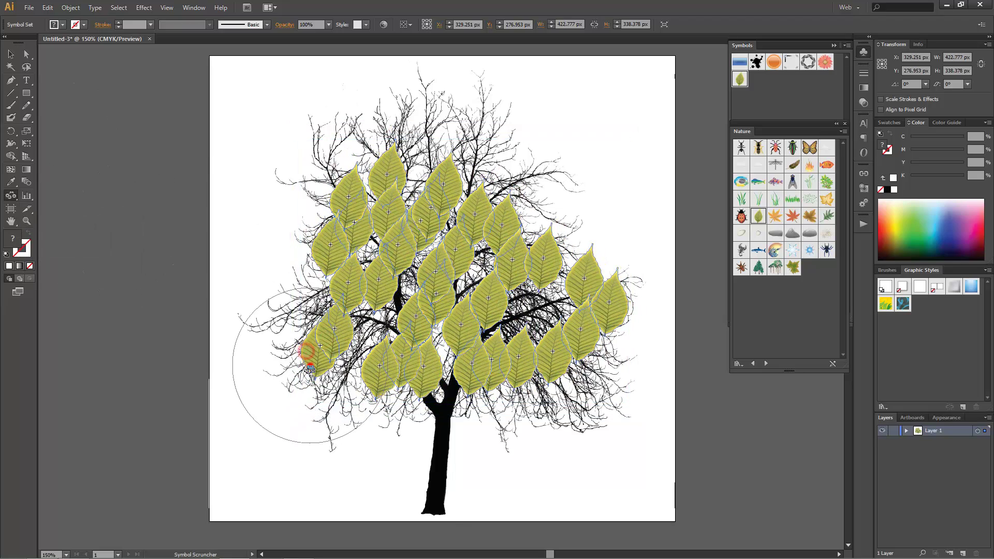
click(12, 200)
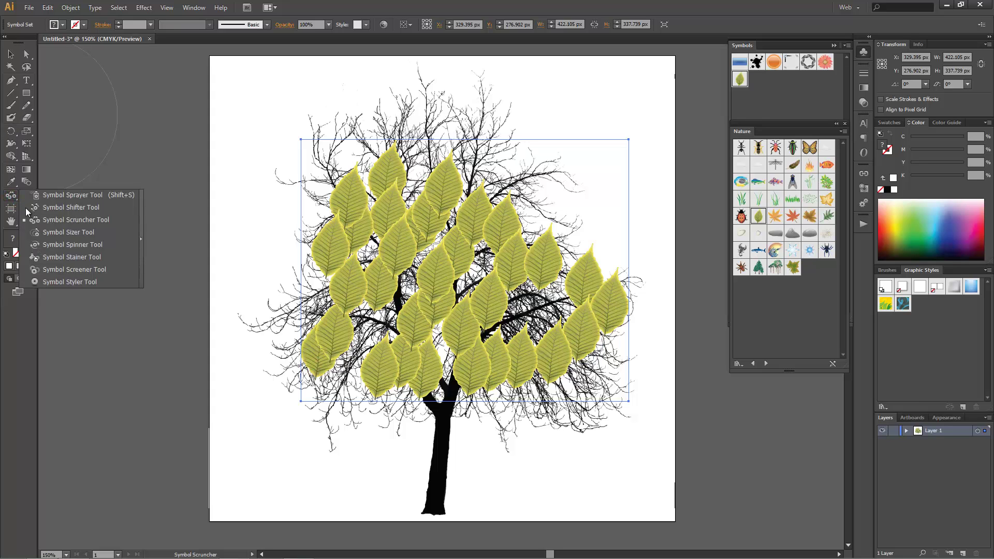
click(103, 232)
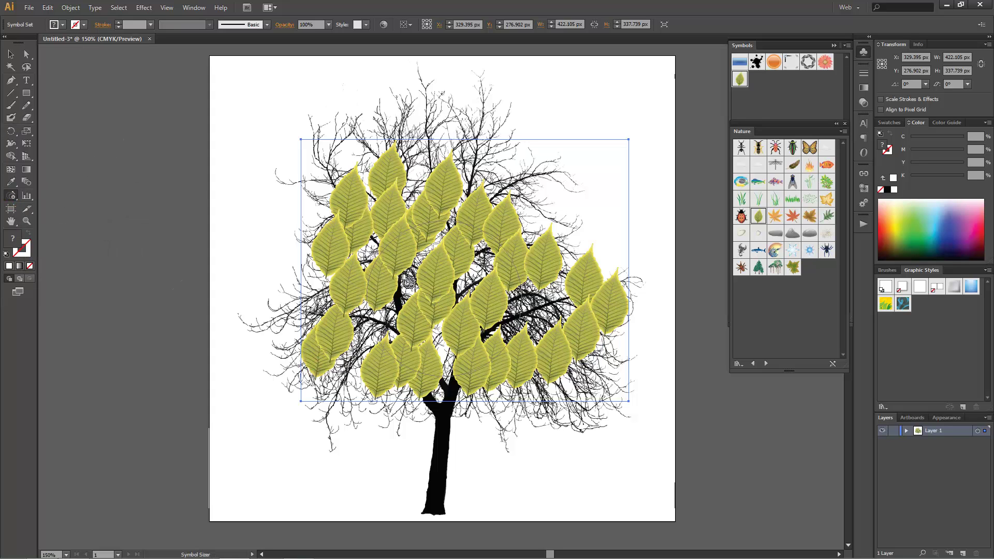
drag(386, 155, 410, 160)
click(448, 185)
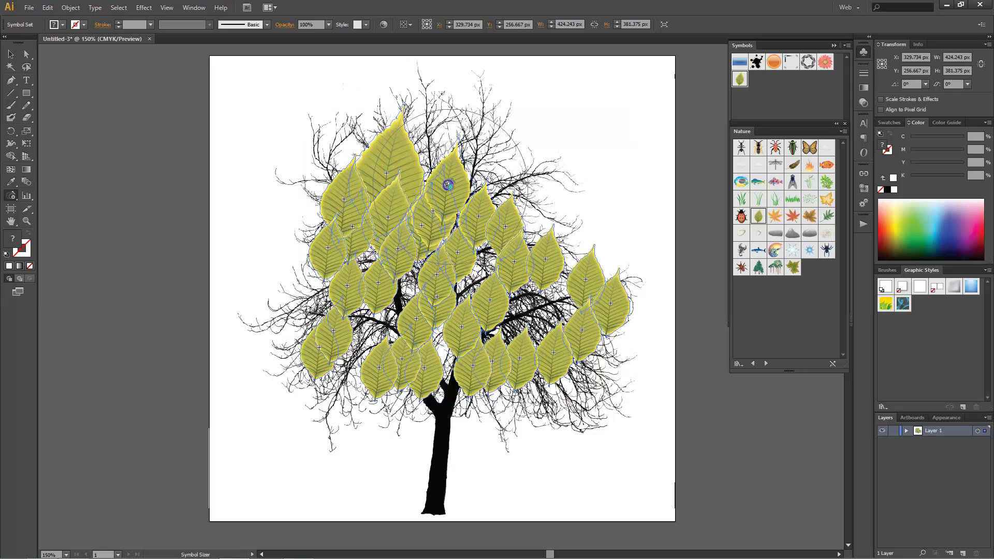
click(613, 306)
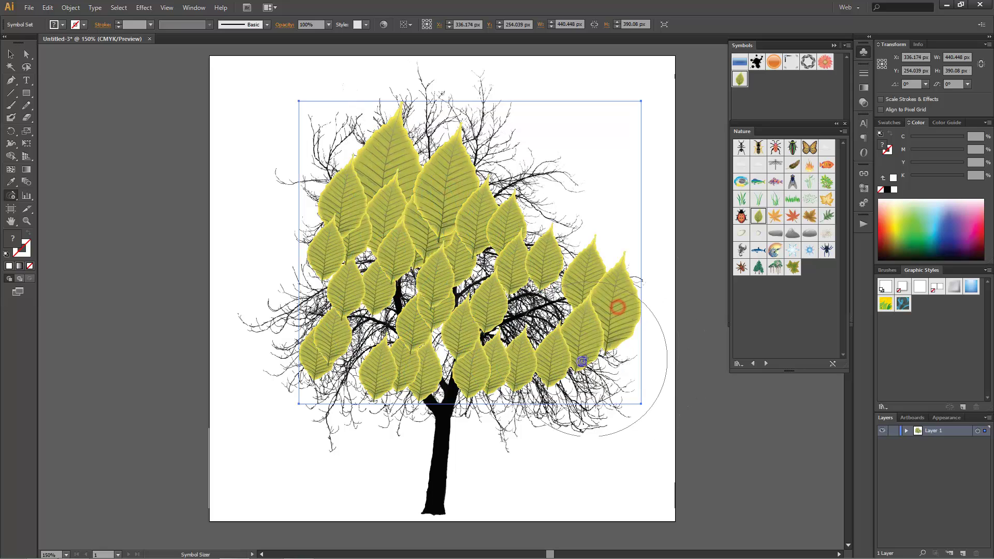
click(528, 365)
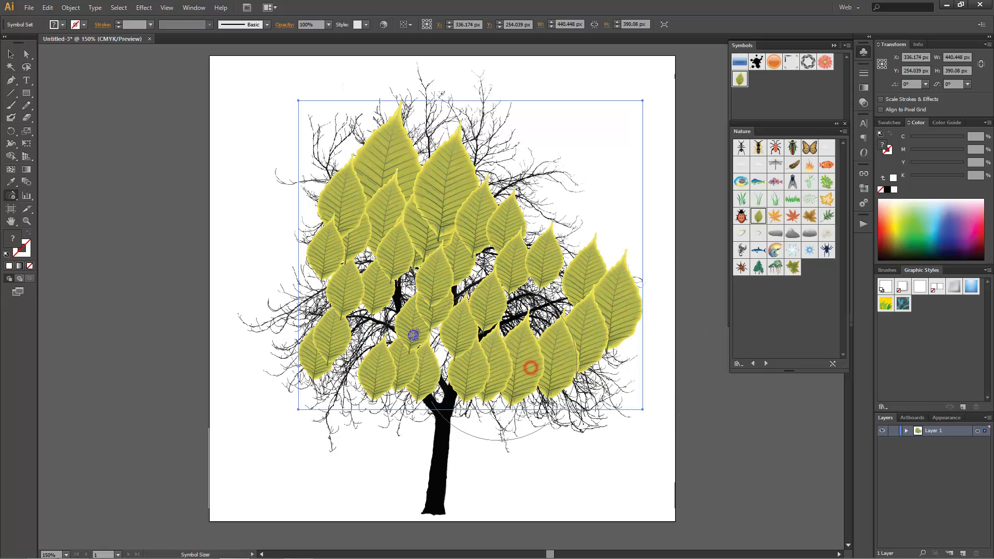
Rotate the upper leaves into varied directions with the Symbol Spinner
click(11, 199)
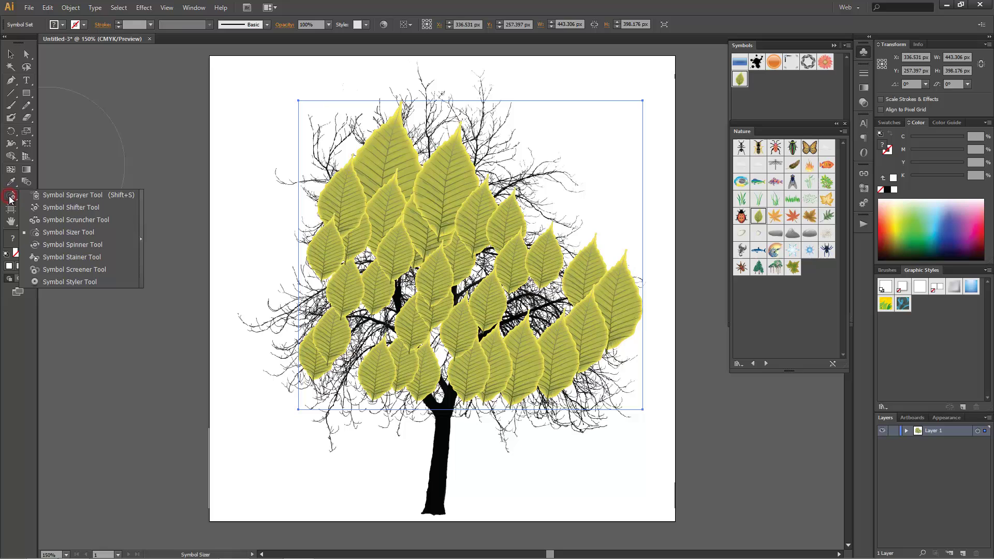
click(109, 243)
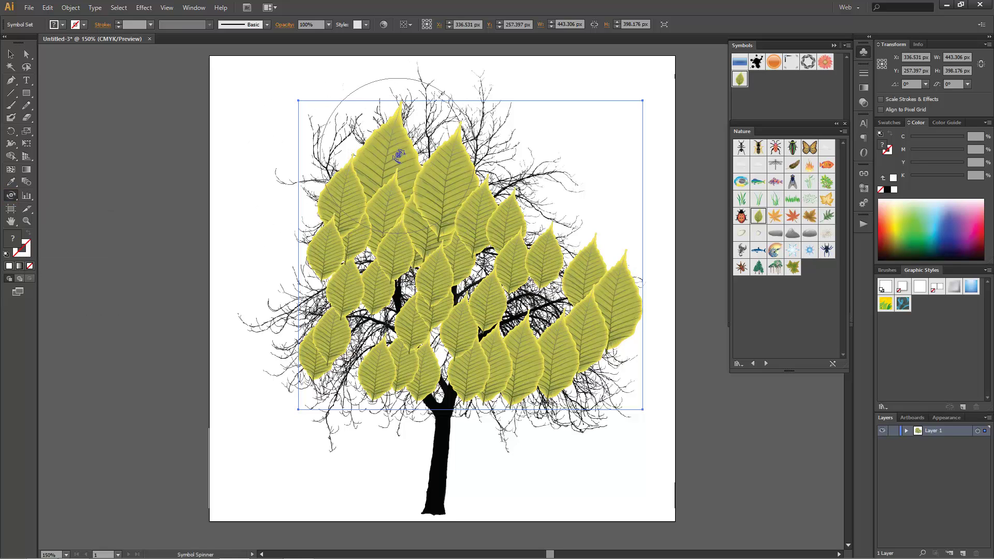
mouse_move(395, 156)
mouse_down()
mouse_move(439, 174)
mouse_move(484, 238)
mouse_move(574, 312)
mouse_move(432, 294)
mouse_up()
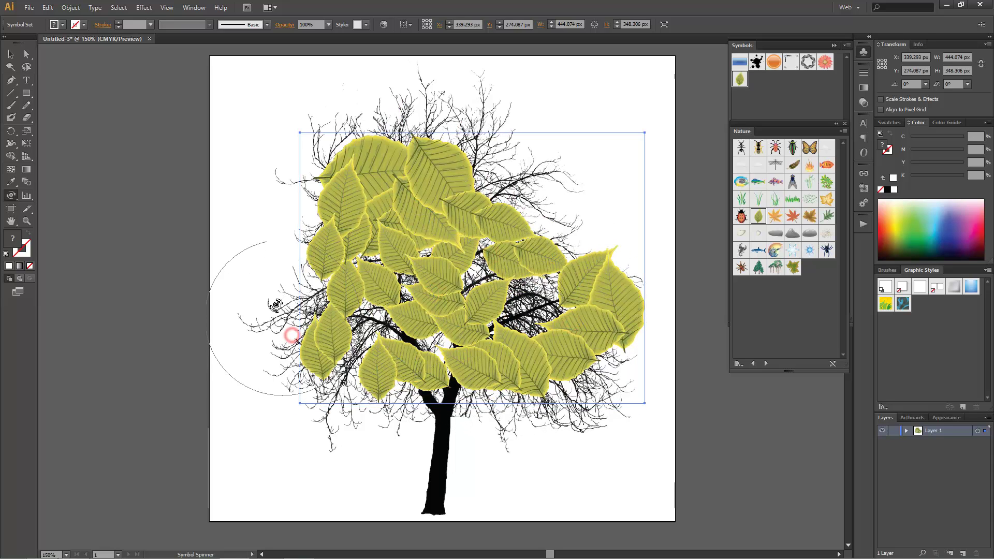
Stain the upper leaves a pale whitish tone with the Symbol Stainer
click(11, 196)
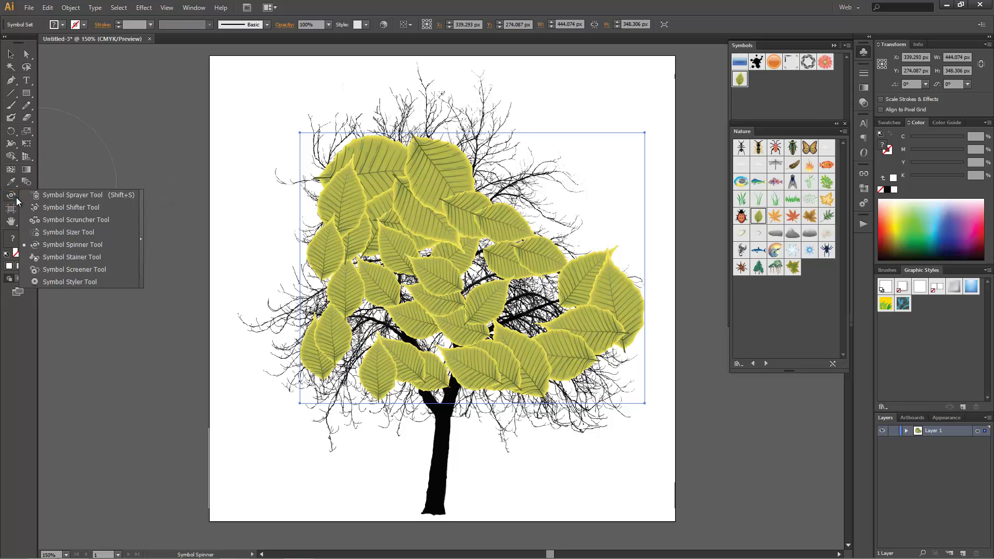
click(93, 261)
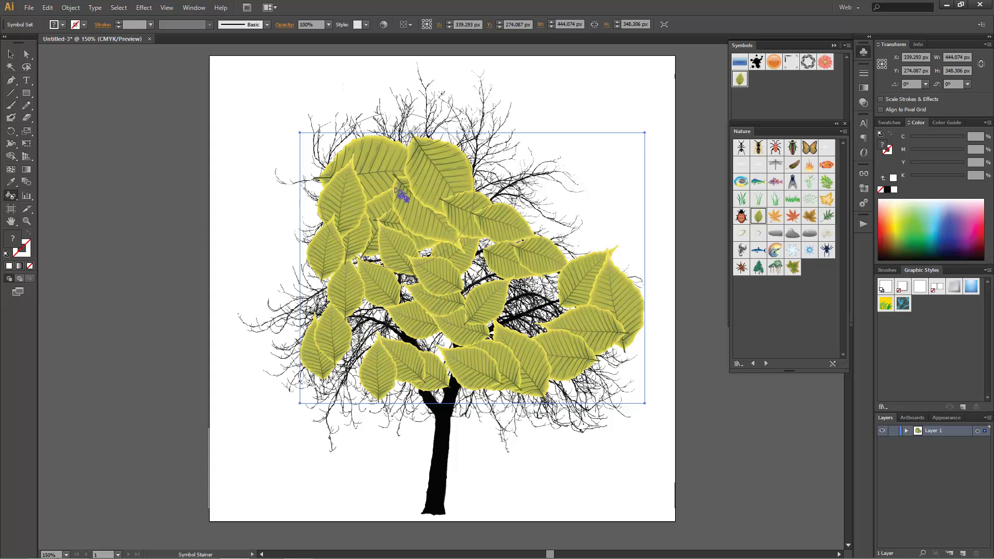
mouse_move(402, 196)
mouse_down()
mouse_move(502, 247)
mouse_move(585, 321)
mouse_up()
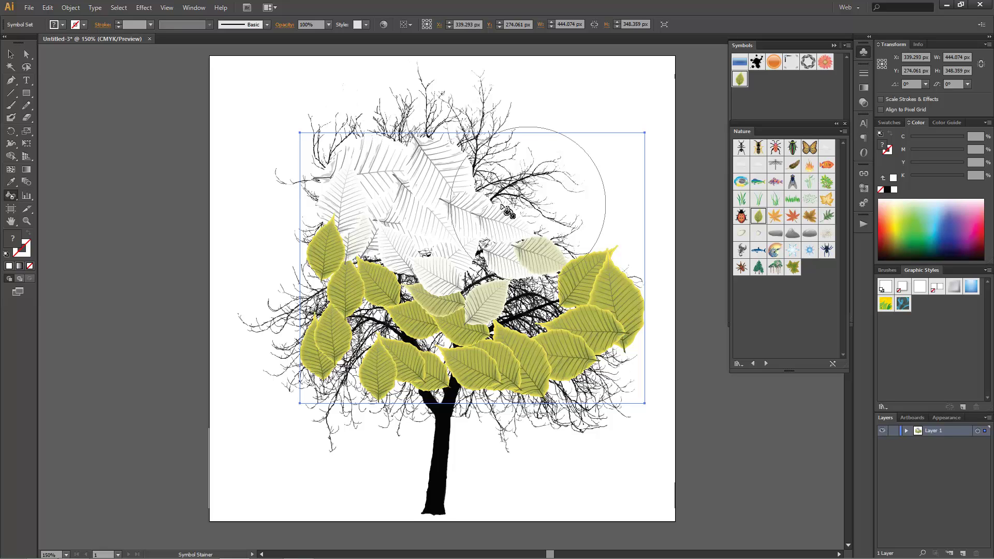
click(9, 197)
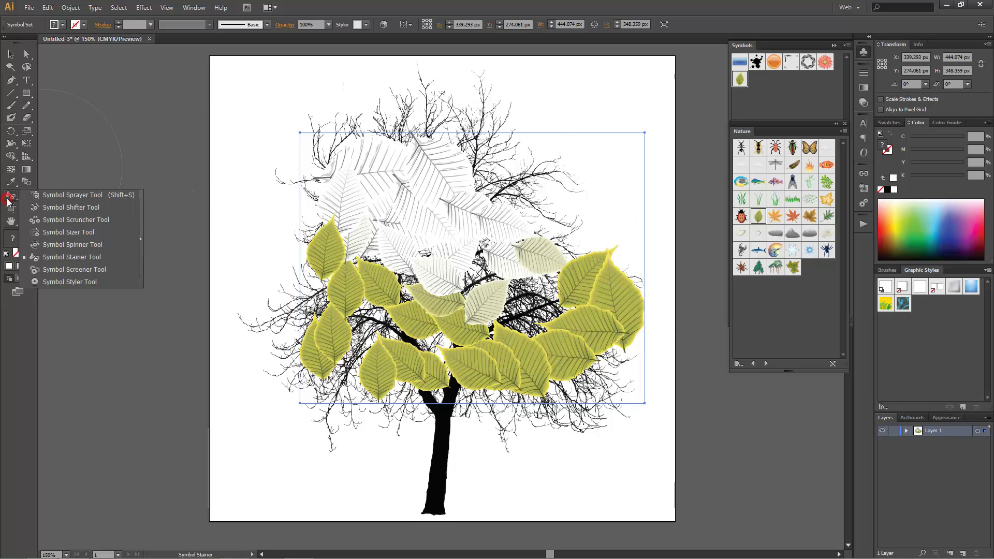
Fade the right-side and lower-centre leaves to near transparency with the Symbol Screener
click(98, 269)
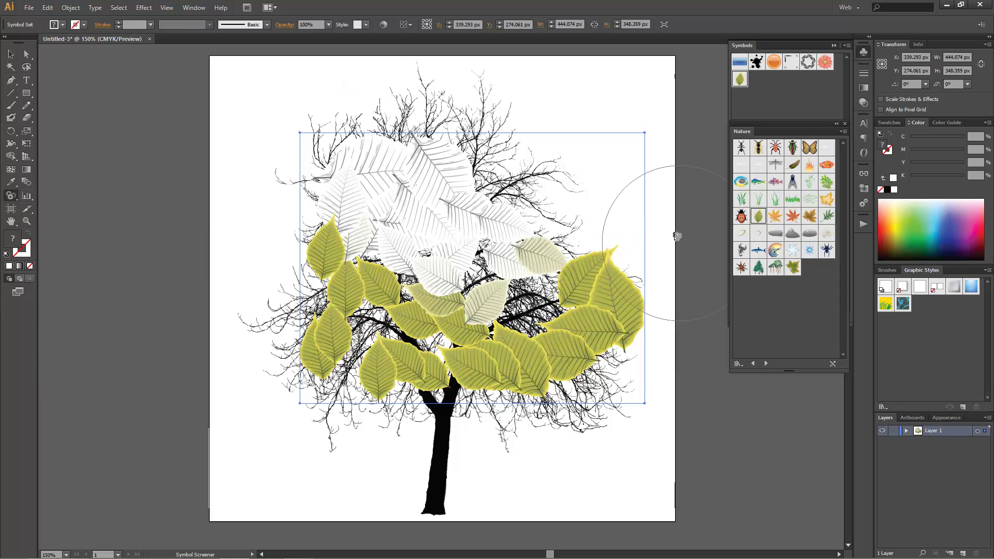
drag(645, 211, 636, 288)
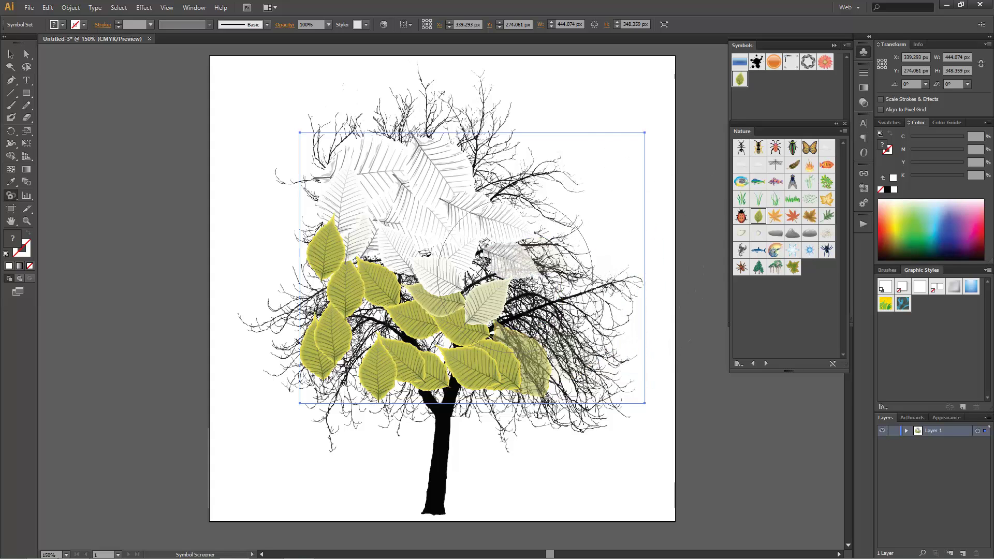
drag(496, 358, 484, 354)
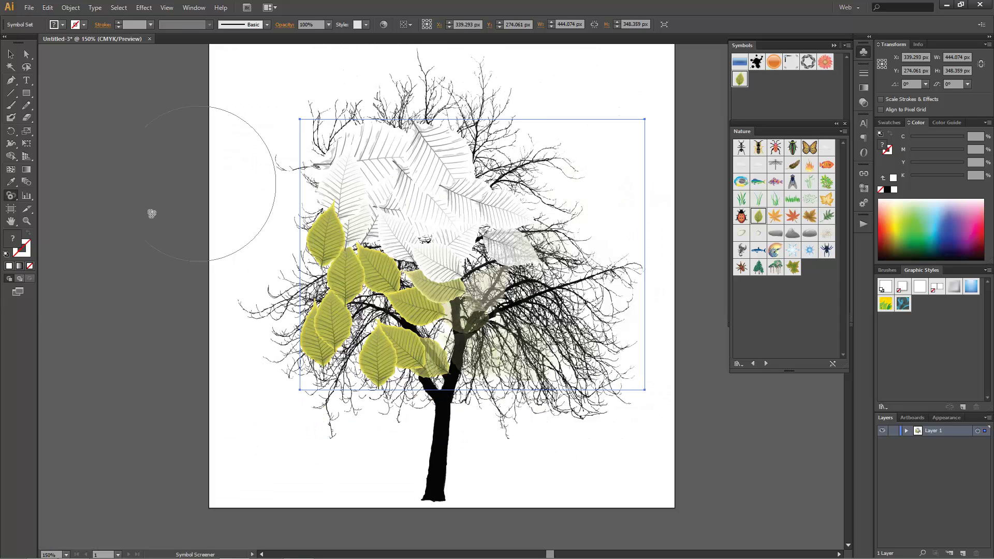
click(14, 200)
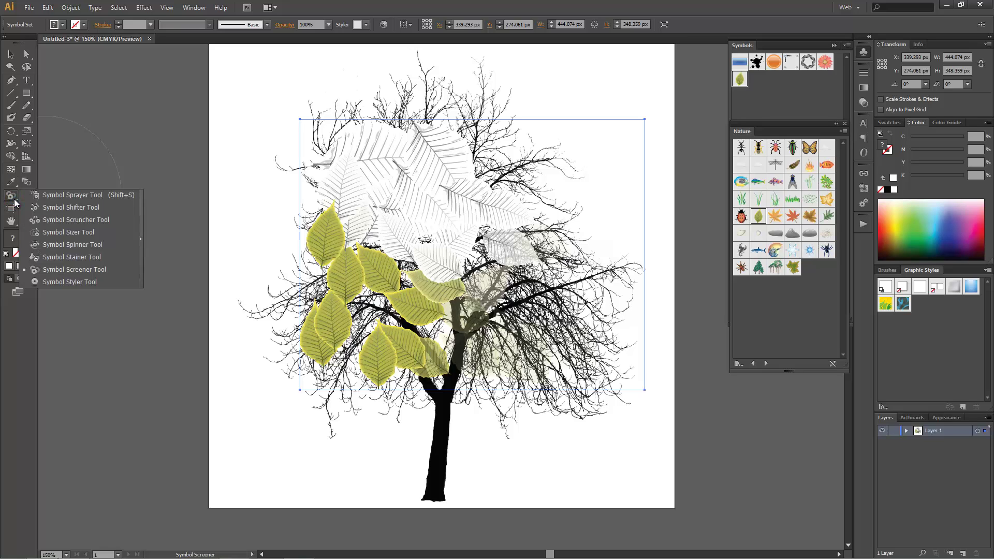
Apply a grey striped graphic style to the left leaves with the Symbol Styler Tool
click(62, 285)
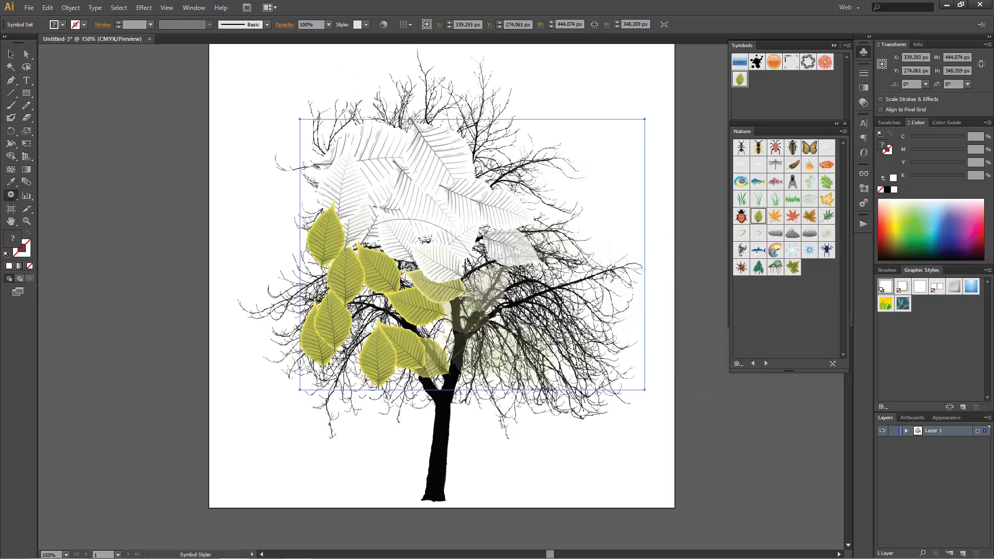
drag(321, 328, 324, 326)
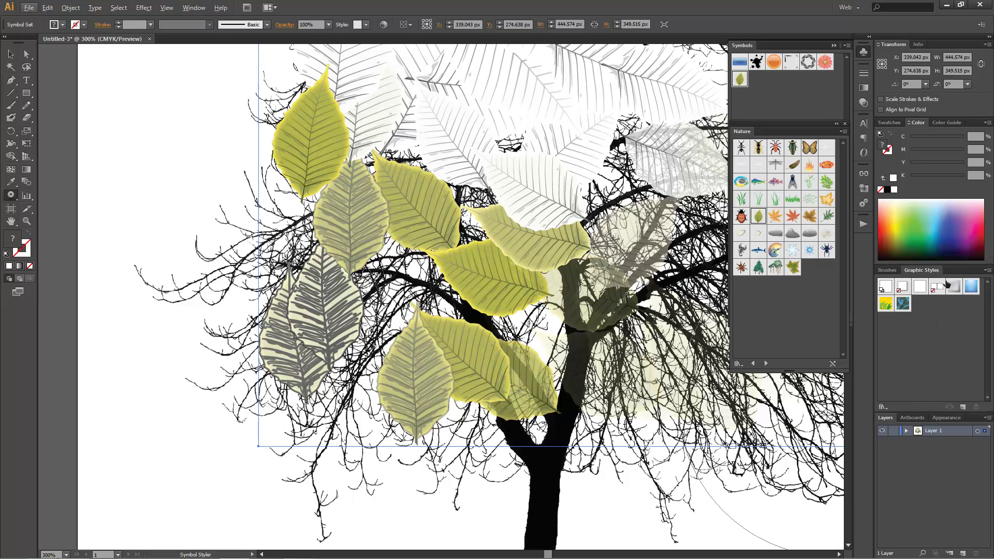
click(904, 304)
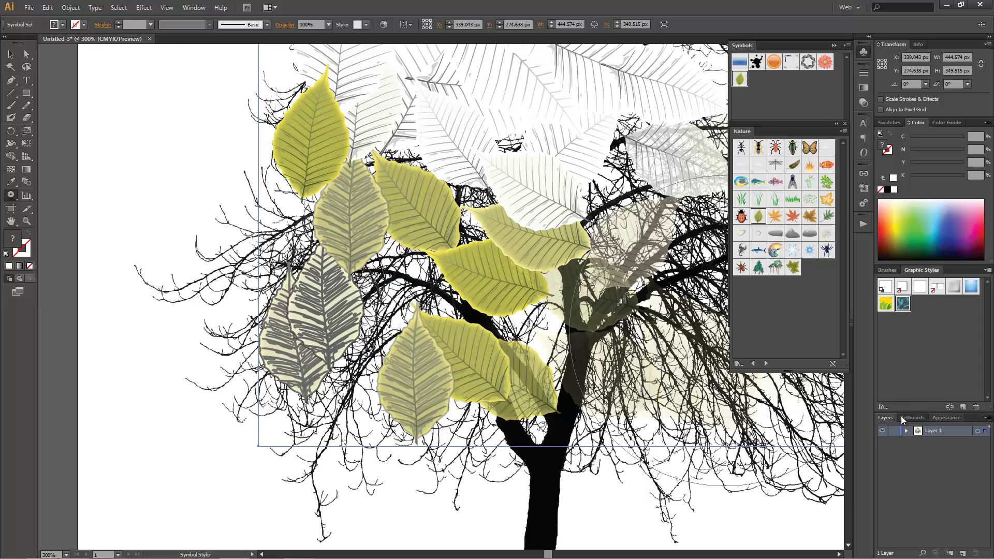
click(884, 407)
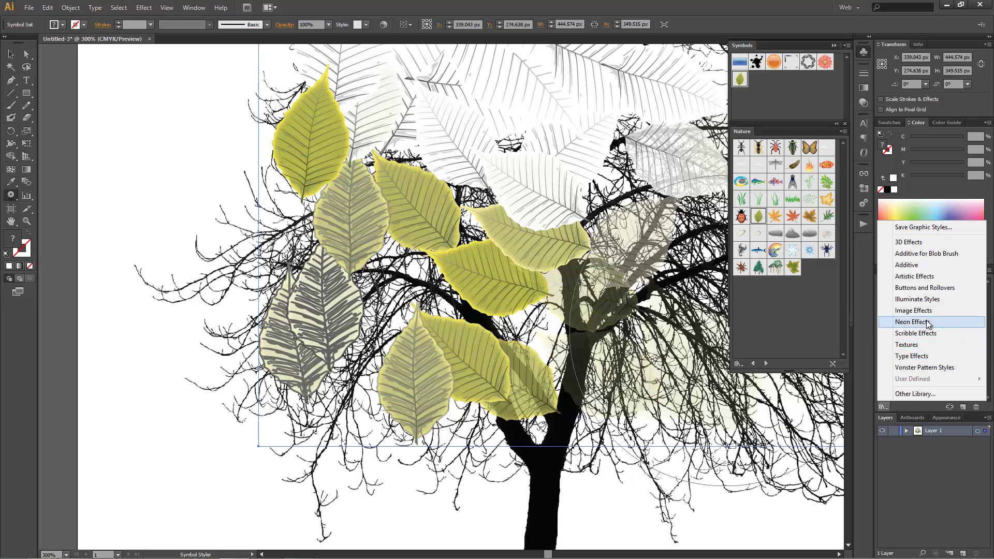
Open the Neon Effects style library, enlarge it and move it off the tree
click(918, 322)
drag(498, 323, 489, 449)
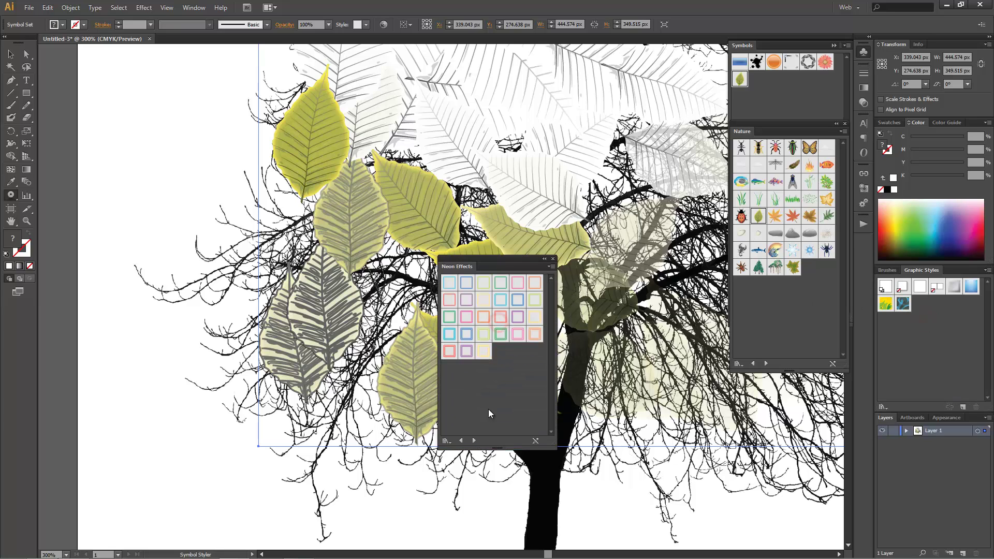
drag(507, 267, 792, 336)
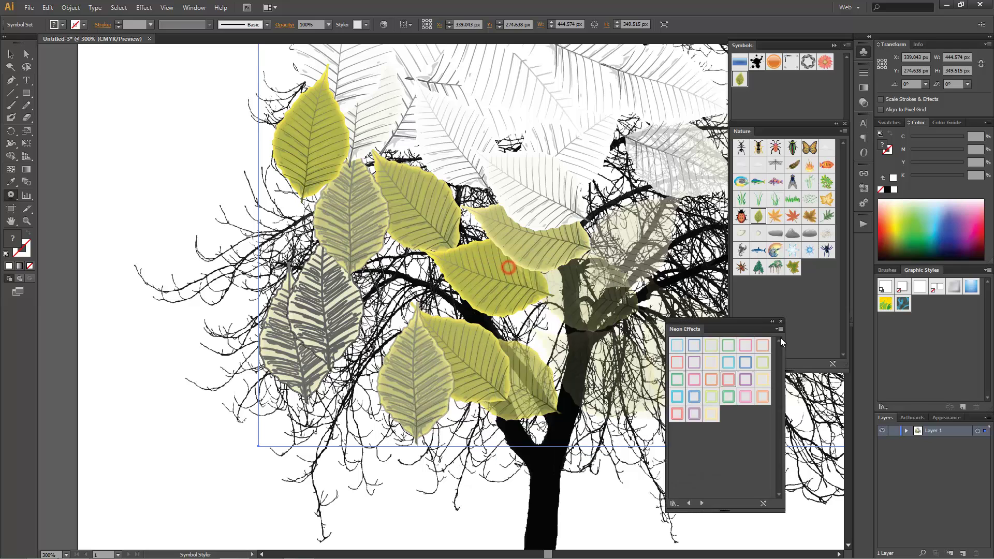
Paint the central and upper-left leaves with the pink neon graphic style
click(486, 276)
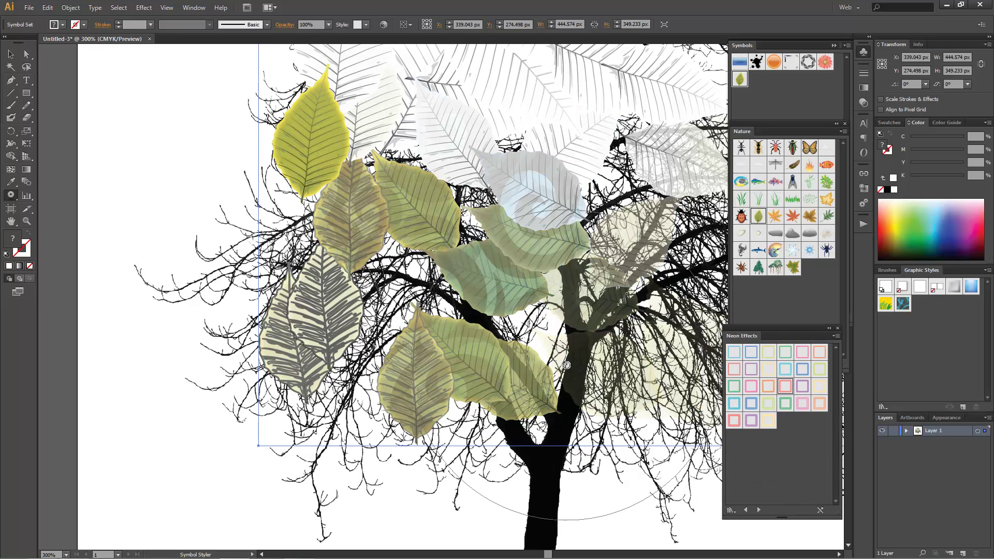
click(312, 134)
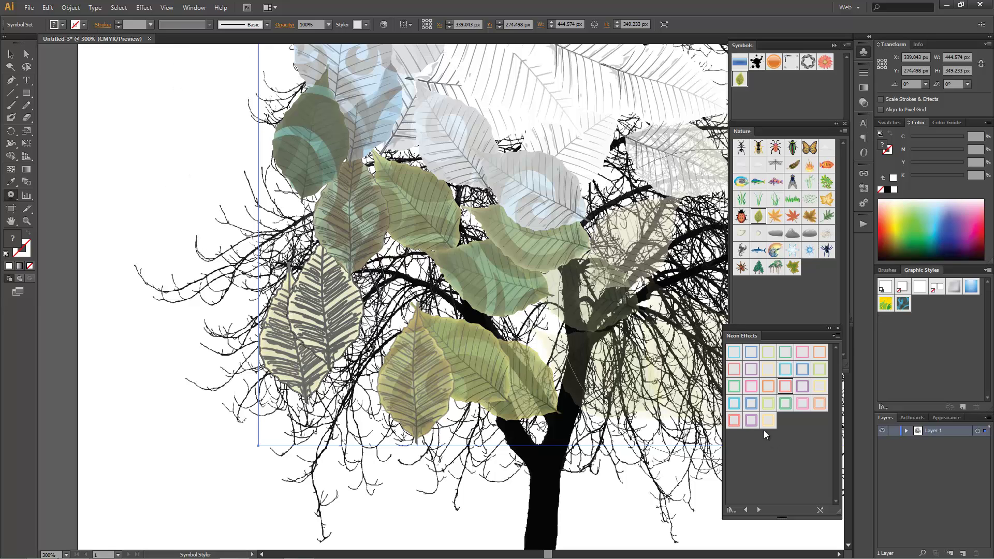
drag(802, 407, 941, 317)
mouse_move(573, 260)
mouse_down()
mouse_move(335, 175)
mouse_move(465, 292)
mouse_up()
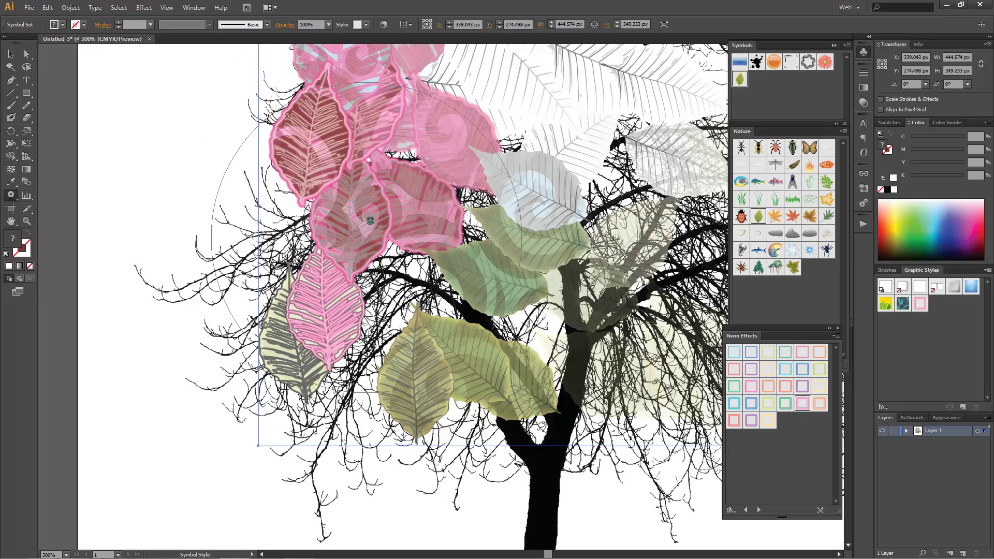
Fit the whole artboard in view and close the Neon Effects, Nature and Symbols panels
key(ctrl+1)
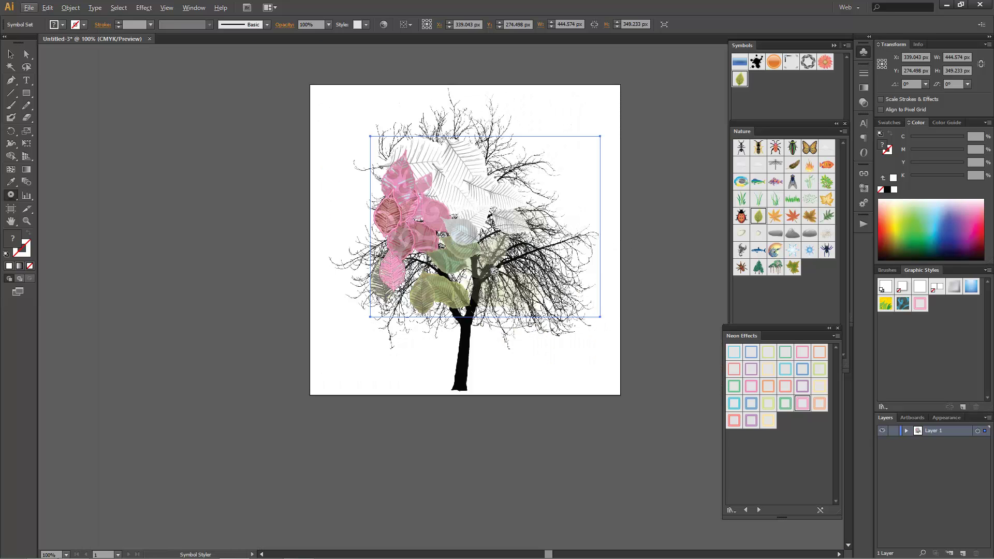
scroll(486, 192, up, 1)
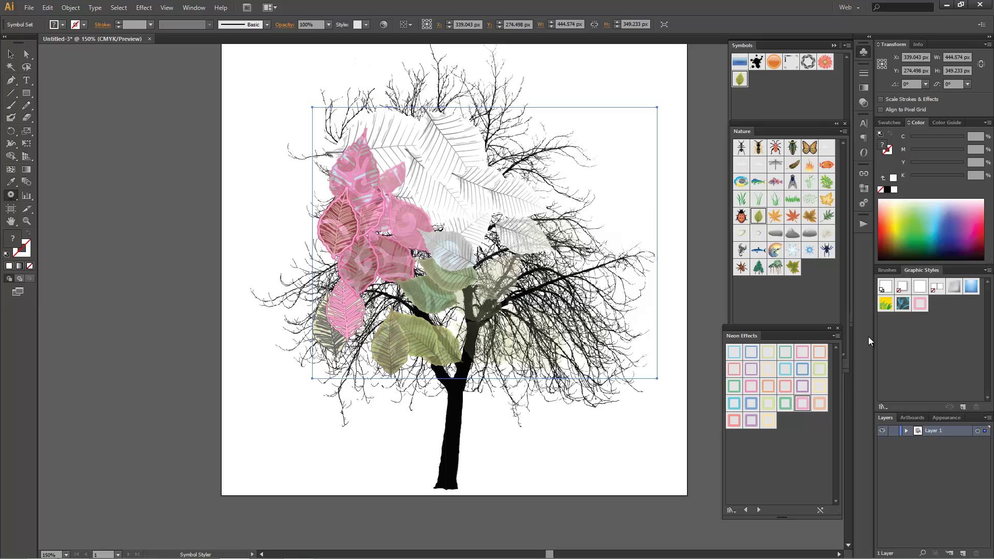
click(837, 328)
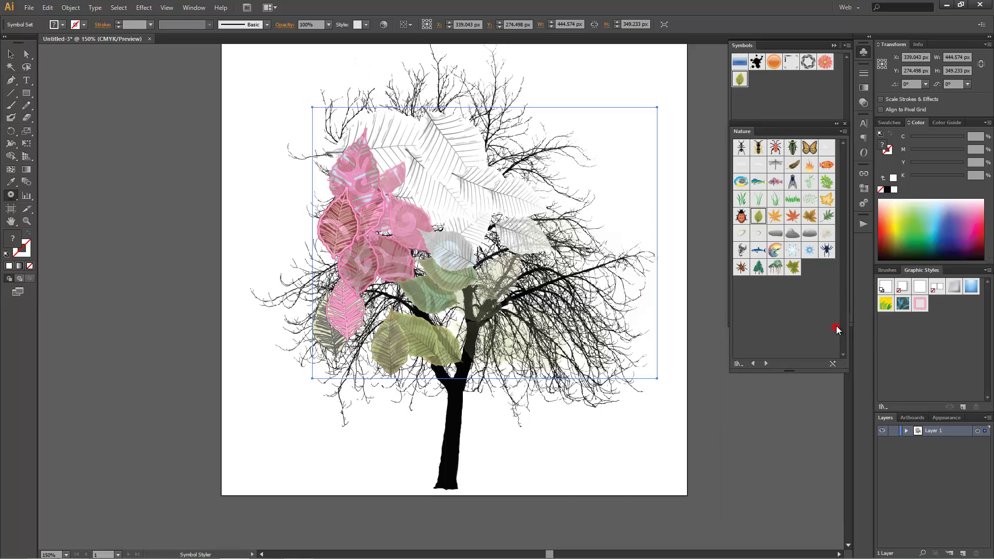
click(843, 125)
click(832, 44)
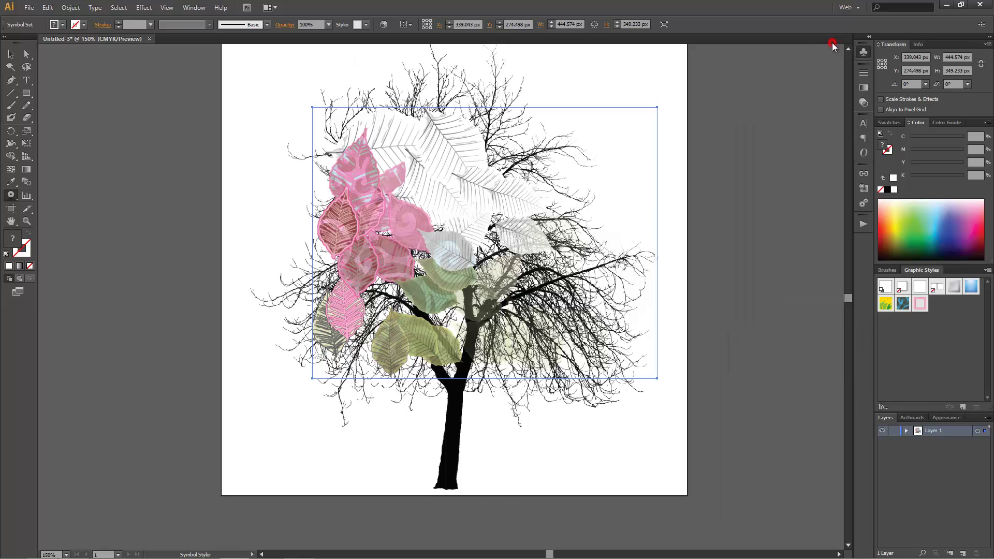